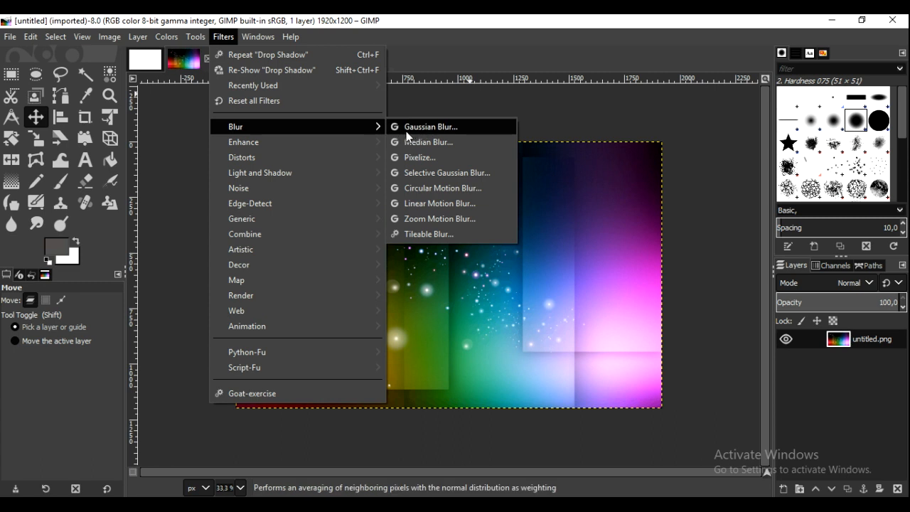
# - Apply a Gaussian Blur to the background image with Size X and Size Y both set to 7.50
pyautogui.click(413, 130)
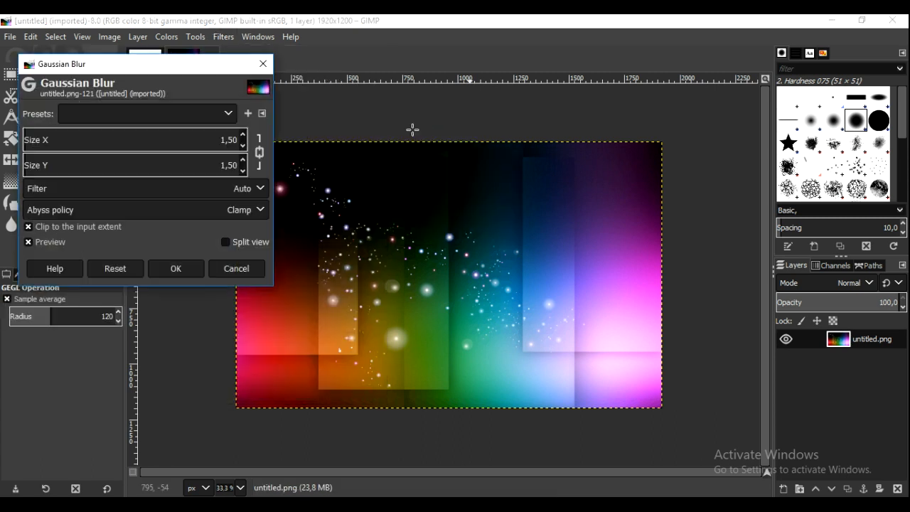
pyautogui.click(243, 135)
pyautogui.click(243, 135)
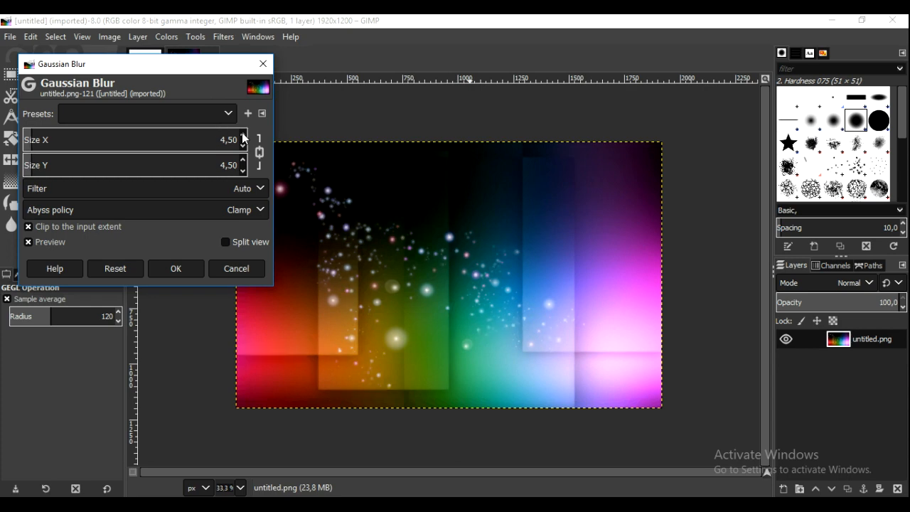
pyautogui.click(244, 135)
pyautogui.click(244, 136)
pyautogui.click(243, 136)
pyautogui.click(243, 135)
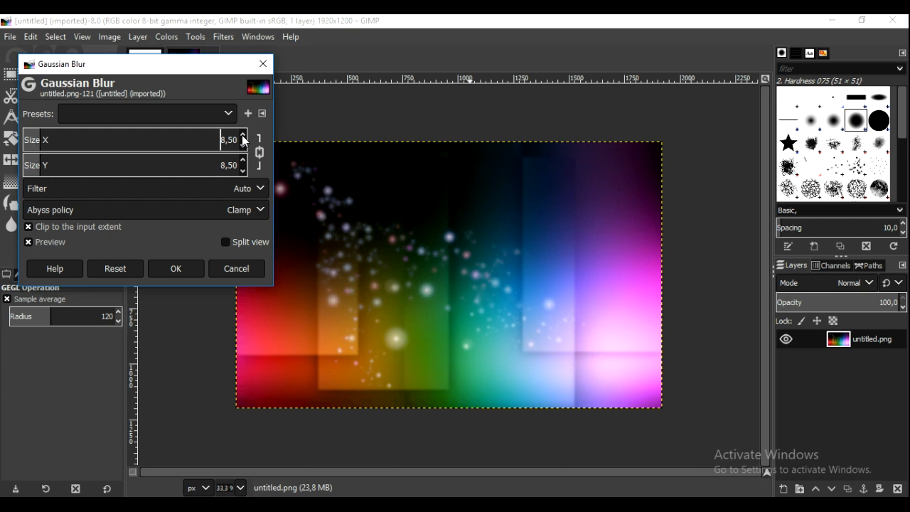
pyautogui.click(244, 169)
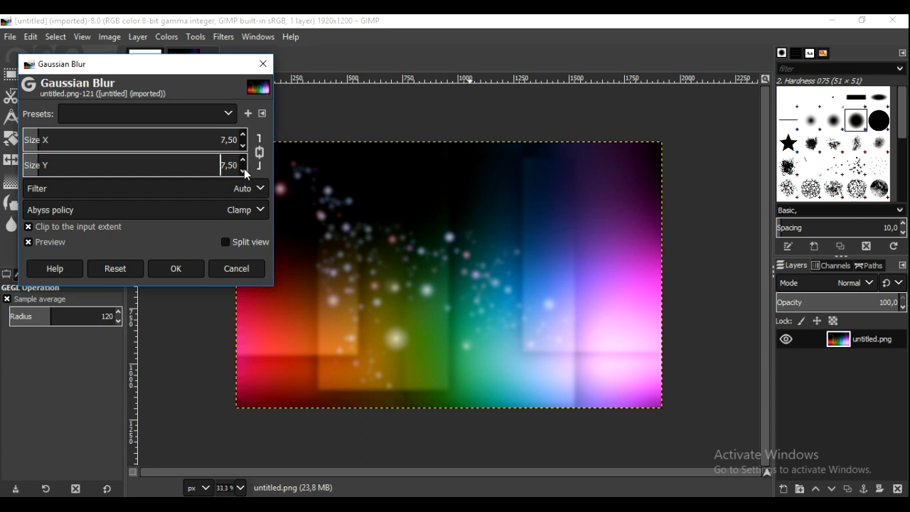
pyautogui.click(192, 266)
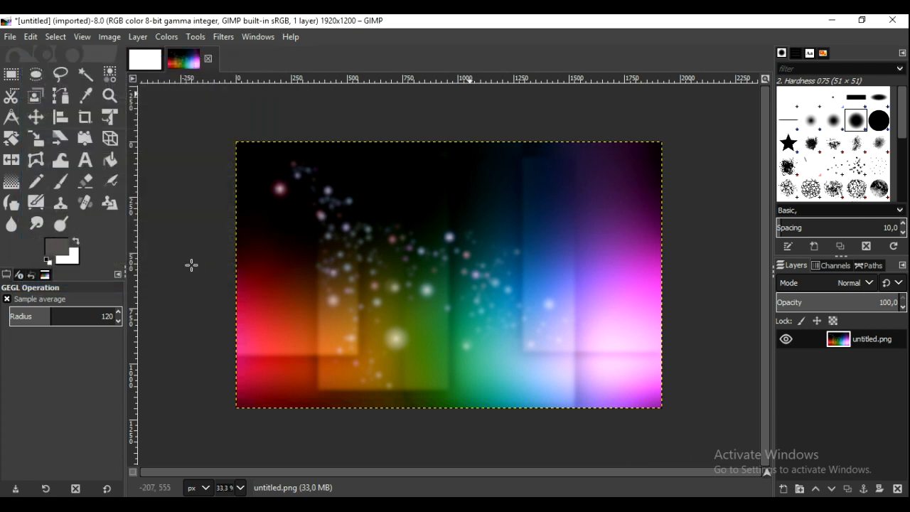
# - Add a new 1920 × 1200 px layer above the background and fill it with the black foreground color
pyautogui.click(783, 489)
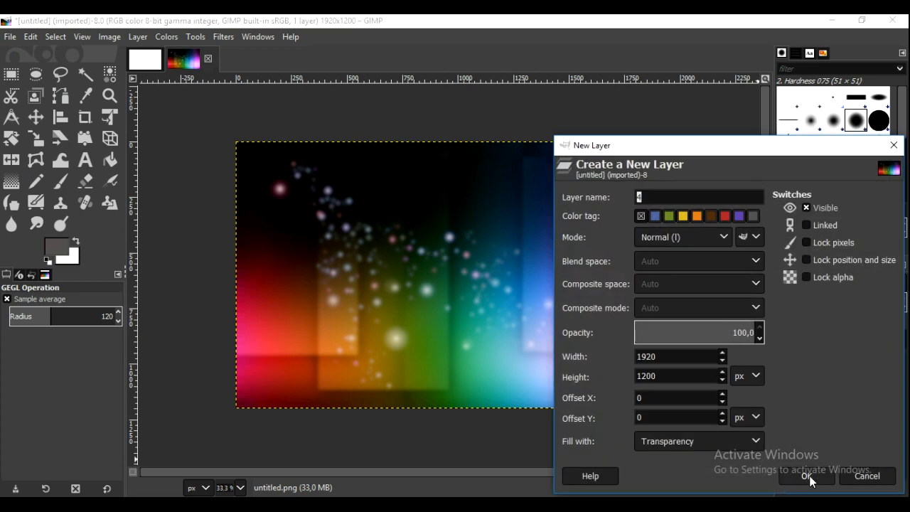
pyautogui.click(809, 478)
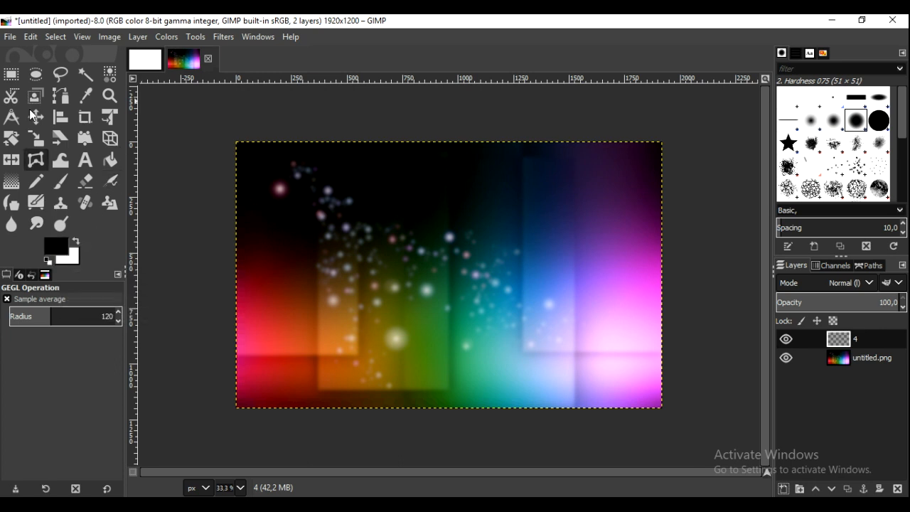
pyautogui.click(30, 37)
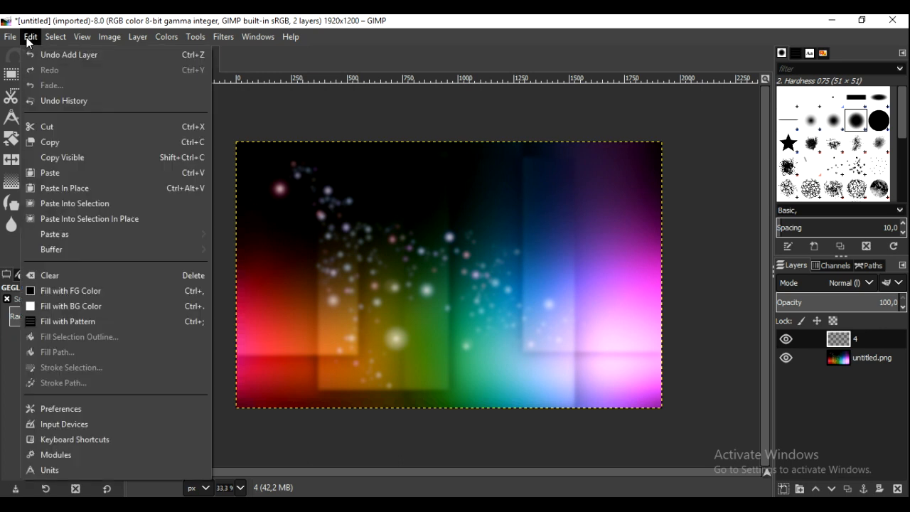
pyautogui.click(66, 290)
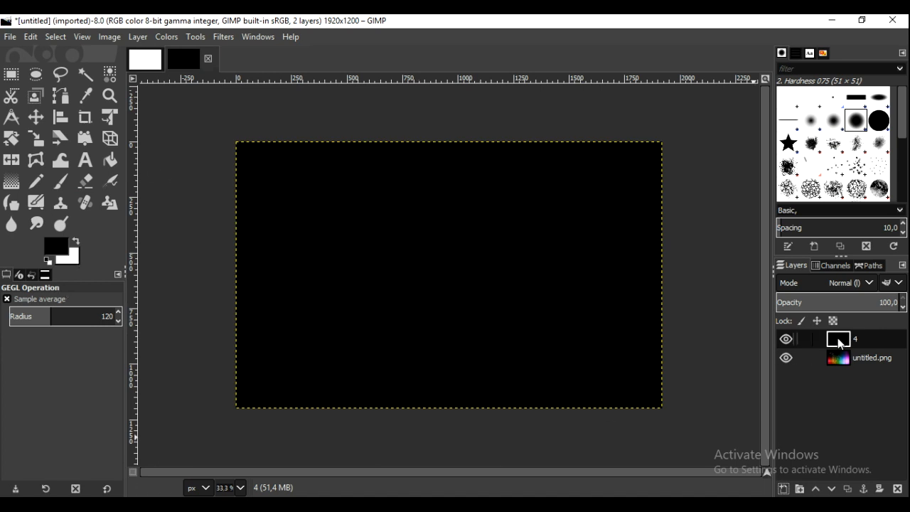
# - Reduce the black overlay layer's opacity to 21.6
pyautogui.click(787, 341)
pyautogui.click(787, 340)
pyautogui.moveTo(862, 302); pyautogui.dragTo(804, 304)
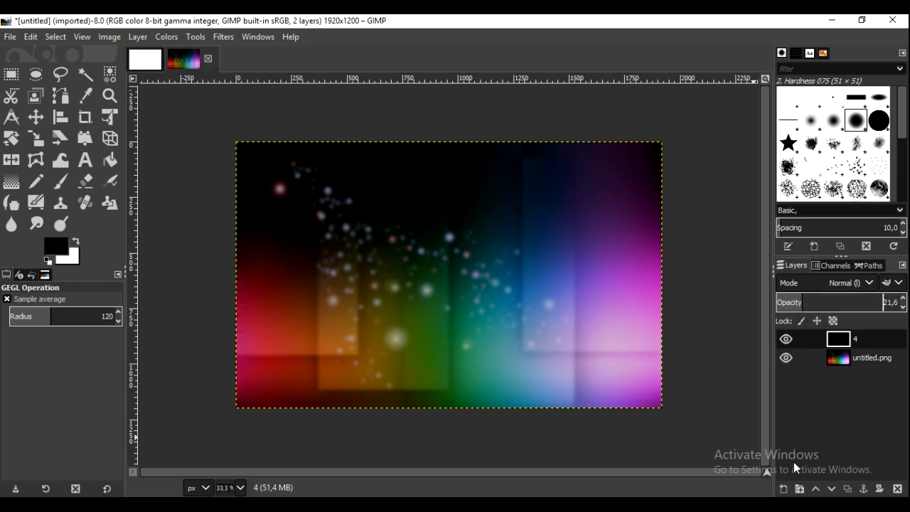
# - Add another transparent layer and make a rectangular selection about 1299 × 891 px, centered on the image
pyautogui.click(784, 489)
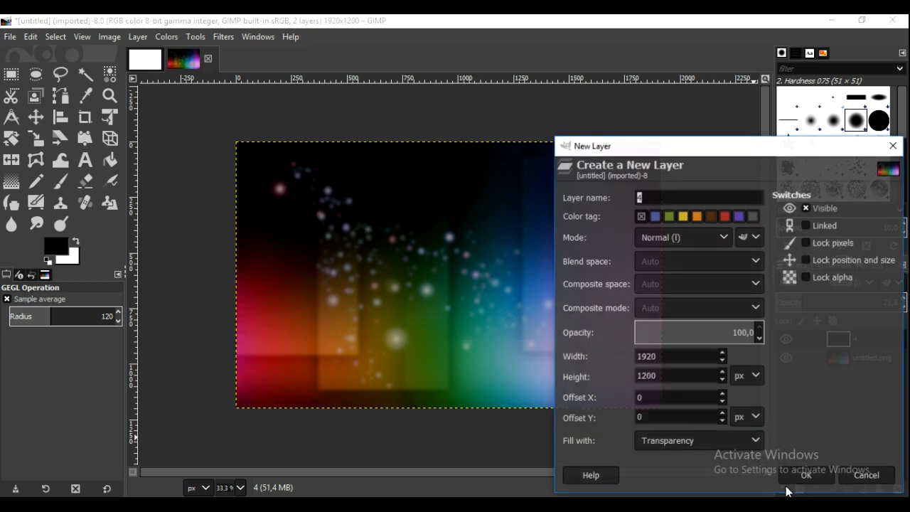
pyautogui.click(808, 480)
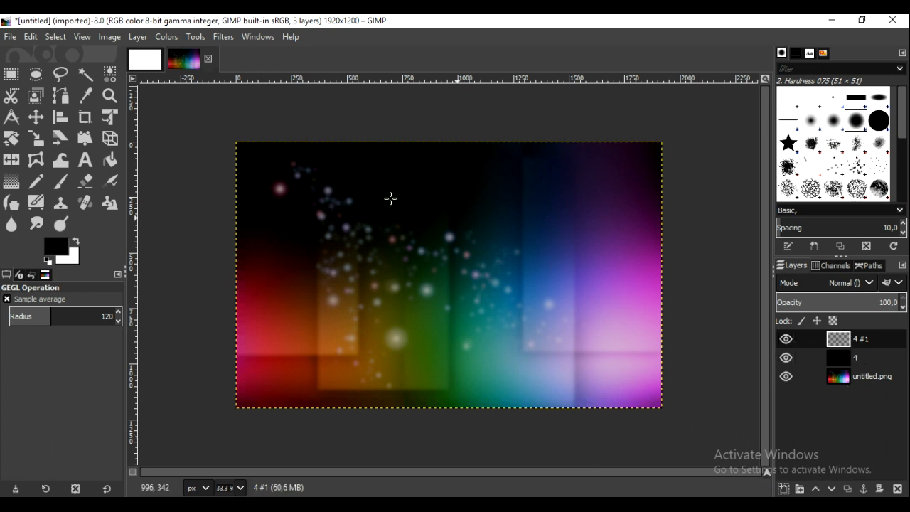
pyautogui.click(10, 75)
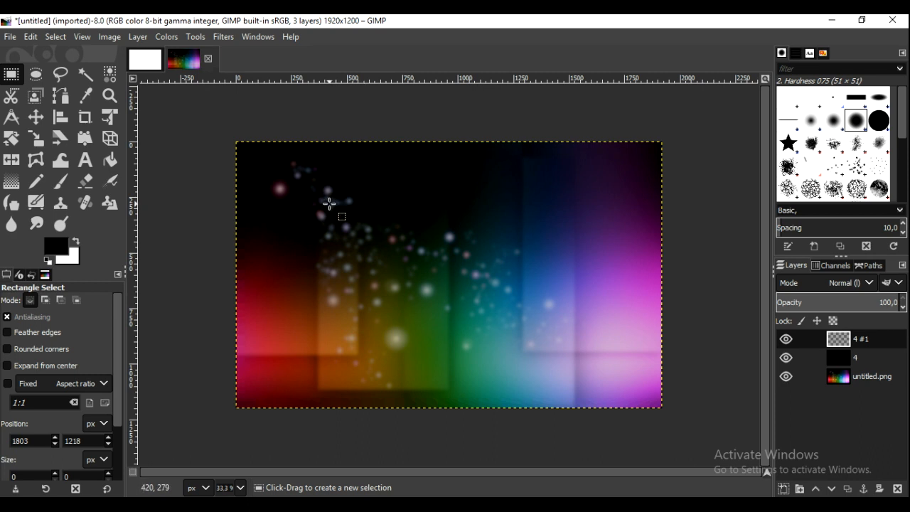
pyautogui.moveTo(320, 202); pyautogui.dragTo(603, 393)
pyautogui.moveTo(521, 322); pyautogui.dragTo(507, 306)
pyautogui.moveTo(564, 355); pyautogui.dragTo(568, 361)
pyautogui.moveTo(530, 321); pyautogui.dragTo(521, 311)
# - Fill the rectangular selection with the white background color
pyautogui.rightClick(521, 312)
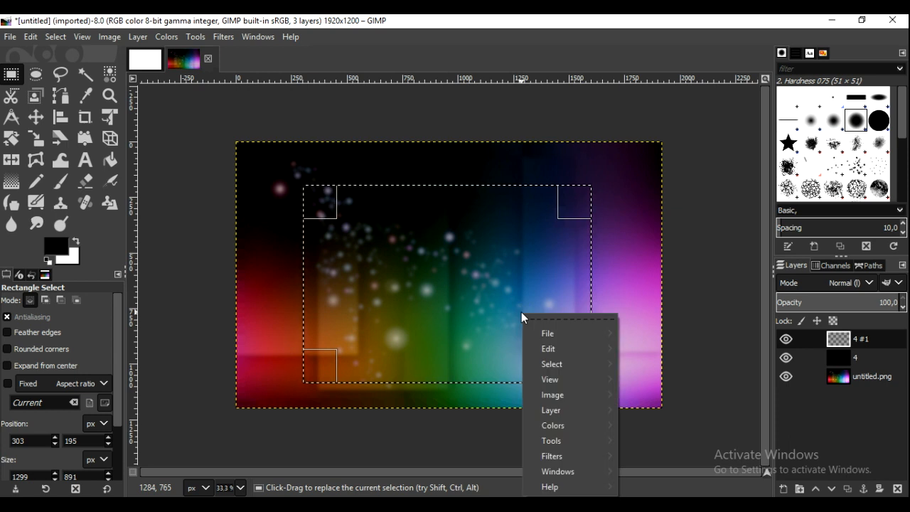
pyautogui.moveTo(588, 343)
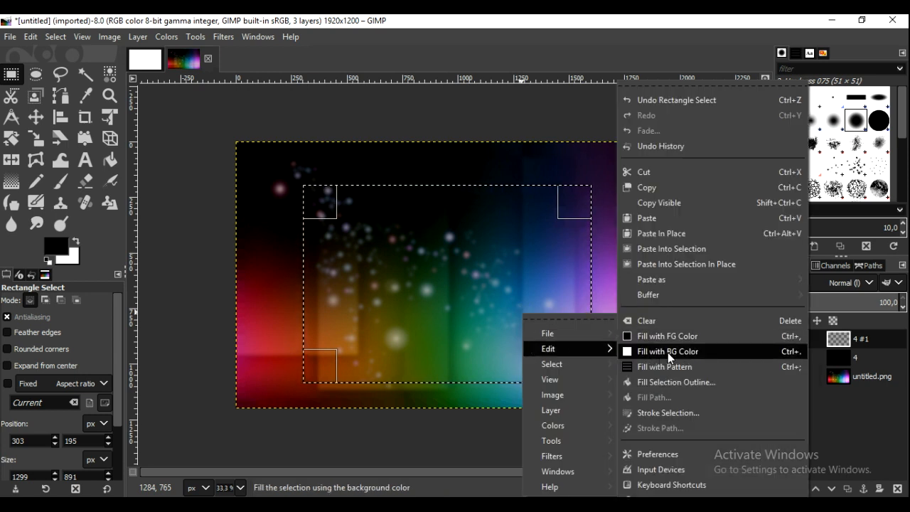
pyautogui.click(642, 351)
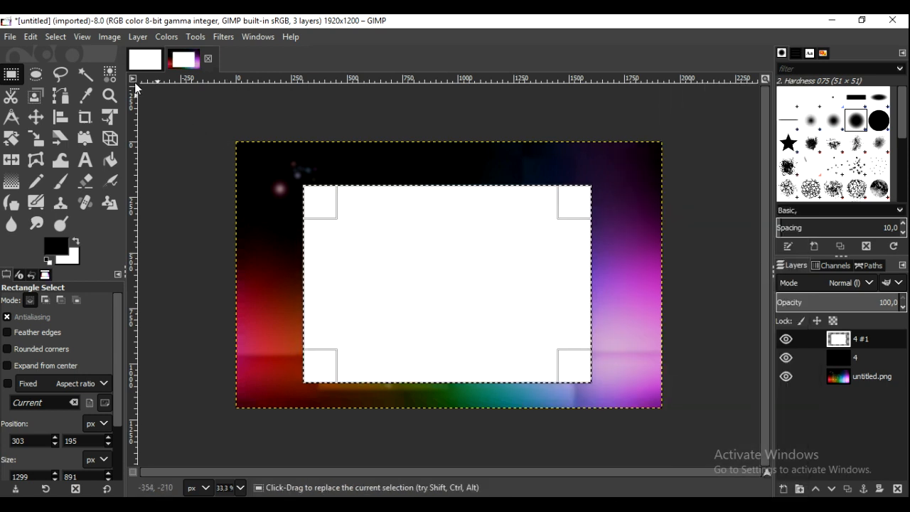
# - Shrink the rectangular selection by 5 px
pyautogui.click(57, 37)
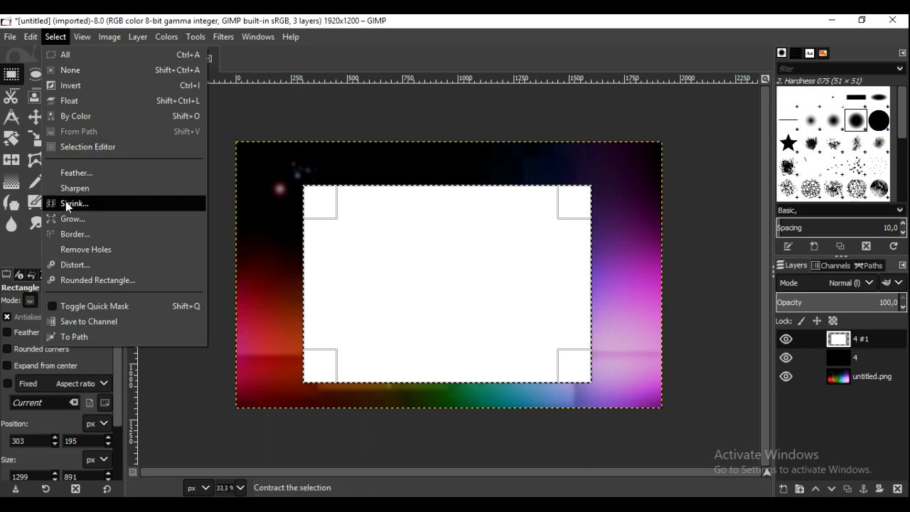
pyautogui.click(108, 201)
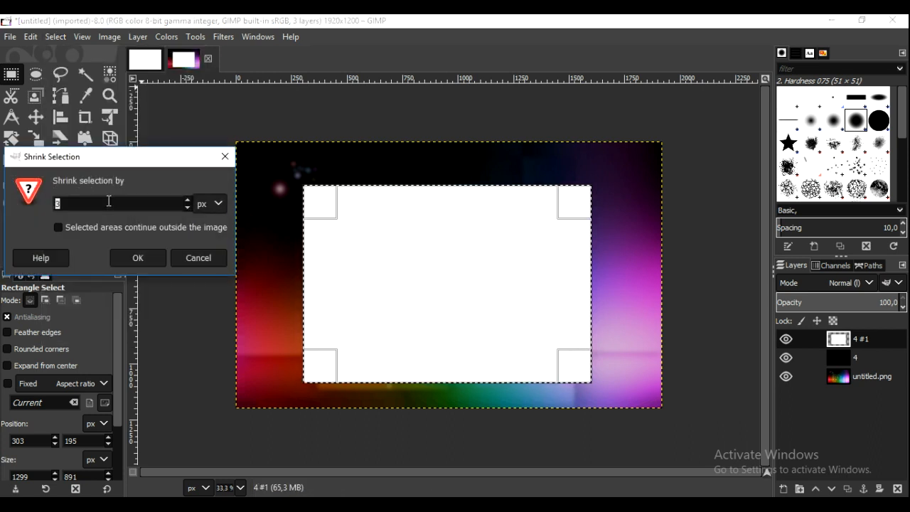
pyautogui.write('5')
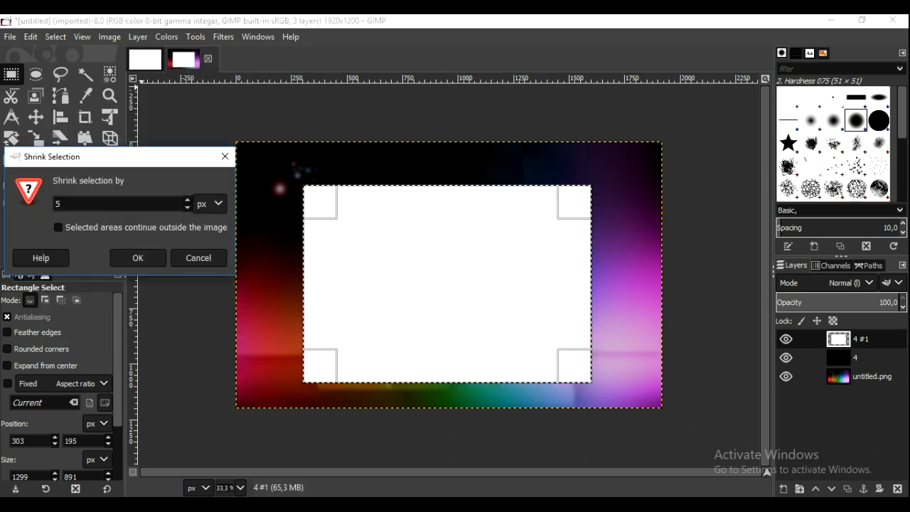
pyautogui.click(135, 259)
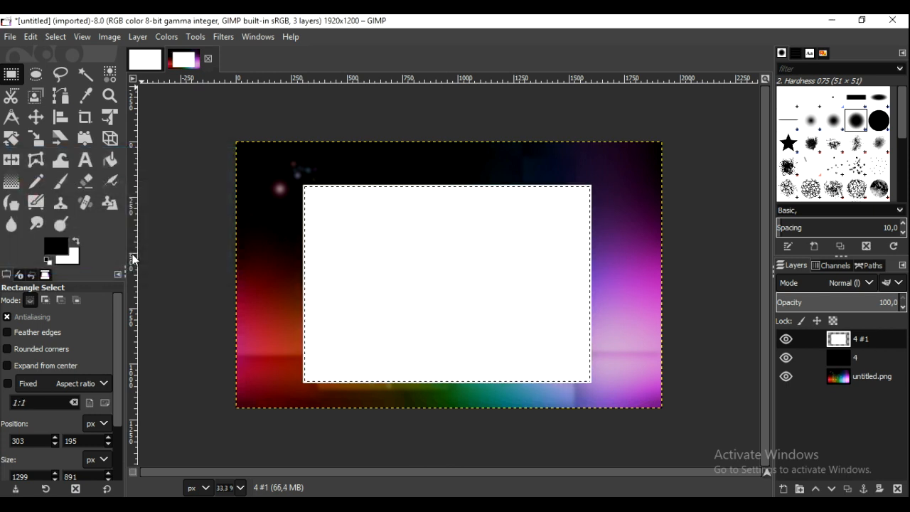
# - Cut out the selected inner area of the white rectangle to leave a thin frame, and clear the selection
pyautogui.click(30, 37)
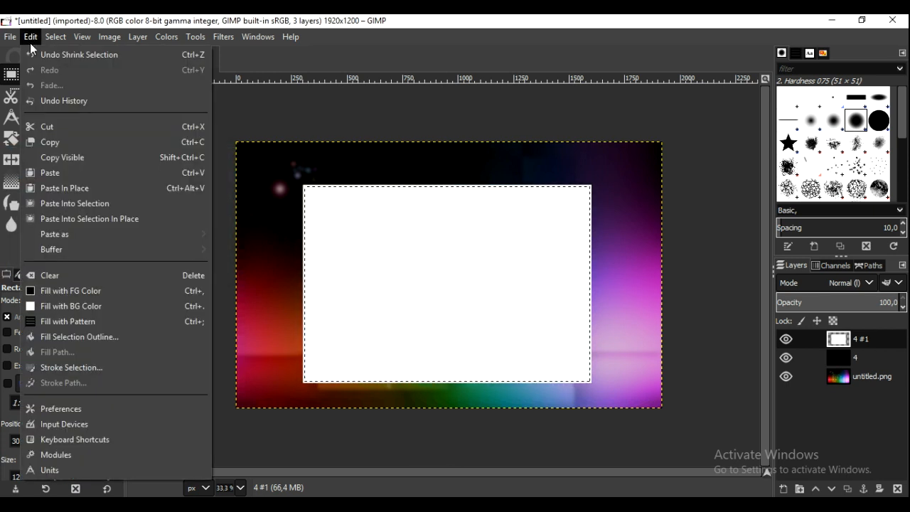
pyautogui.click(80, 128)
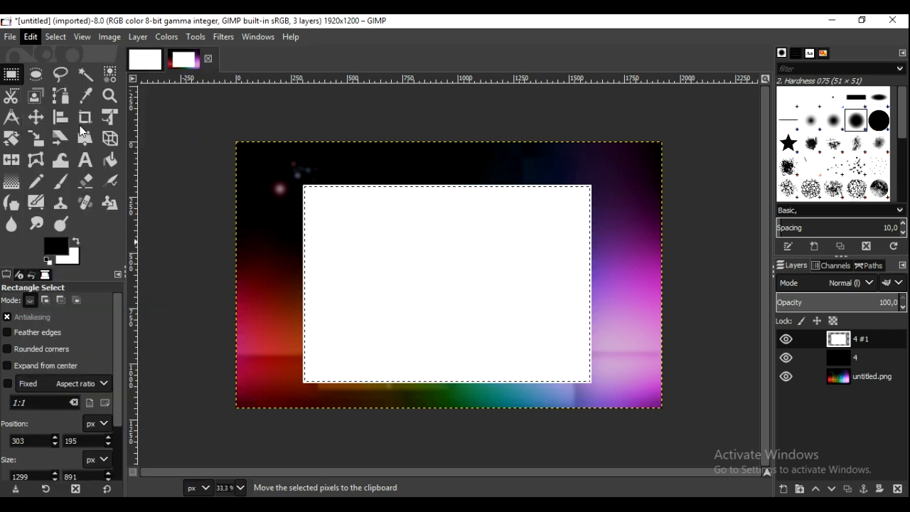
pyautogui.click(51, 38)
pyautogui.click(69, 70)
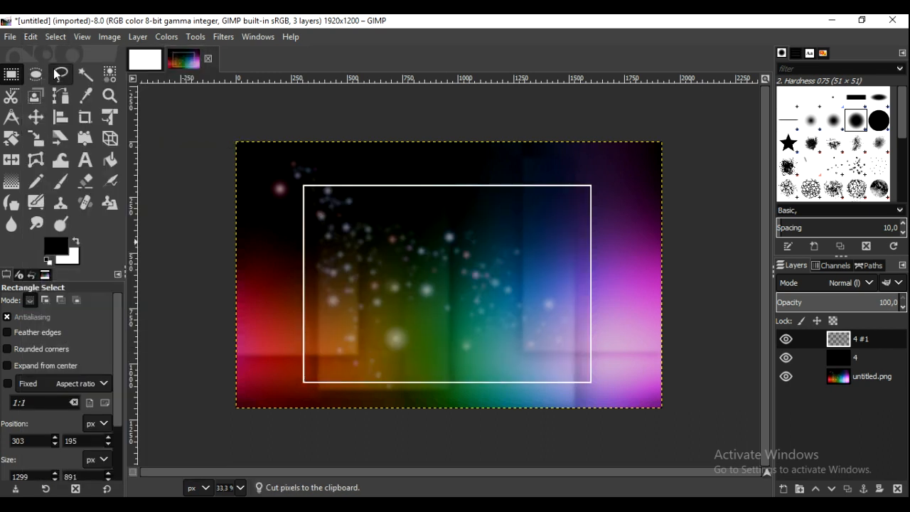
# - Select the frame from its layer's alpha, fill it with a linear Three bars sin gradient across the image, and clear the selection
pyautogui.rightClick(851, 341)
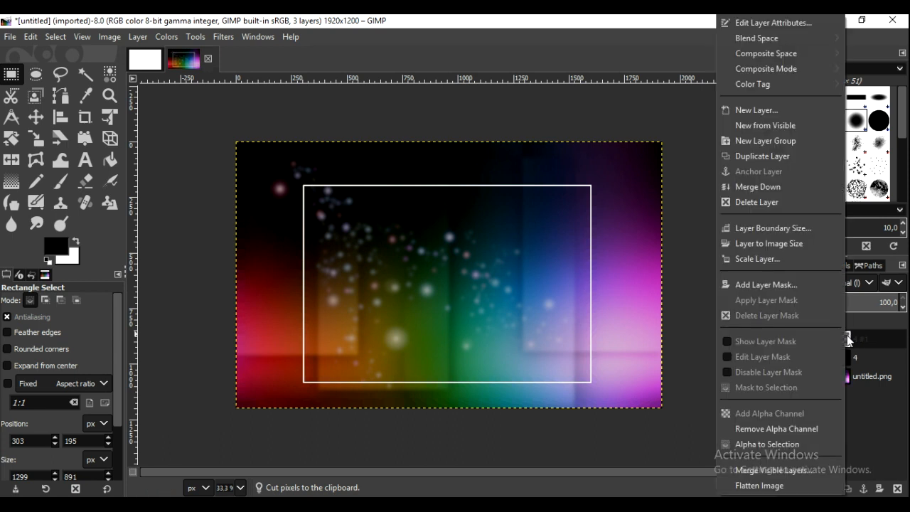
pyautogui.click(798, 444)
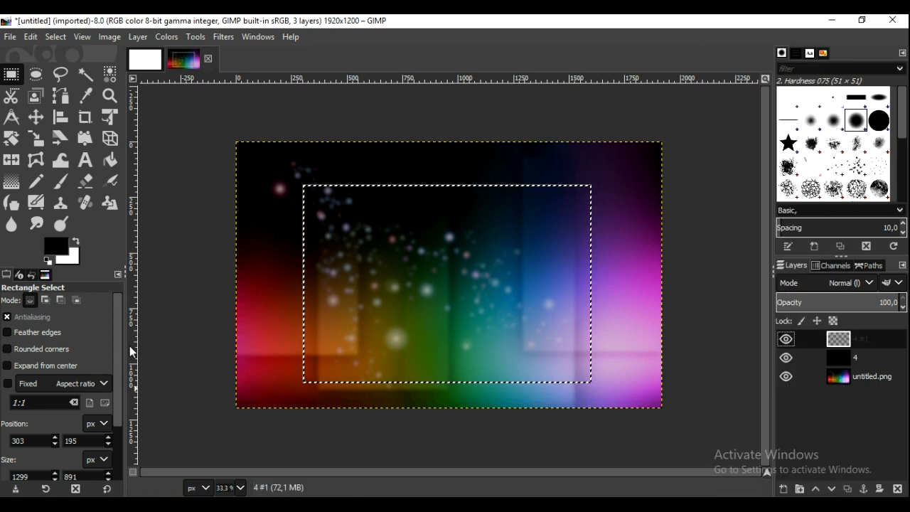
pyautogui.click(12, 181)
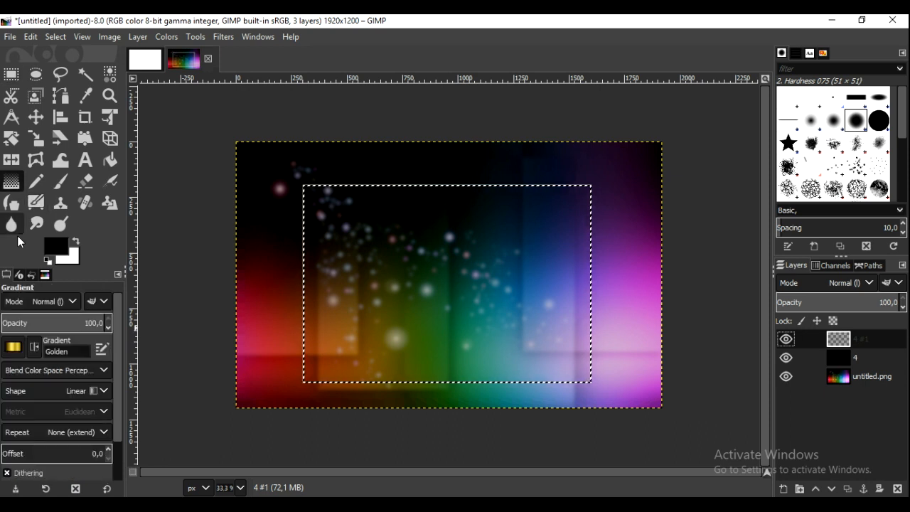
pyautogui.click(14, 346)
pyautogui.moveTo(114, 226); pyautogui.dragTo(113, 278)
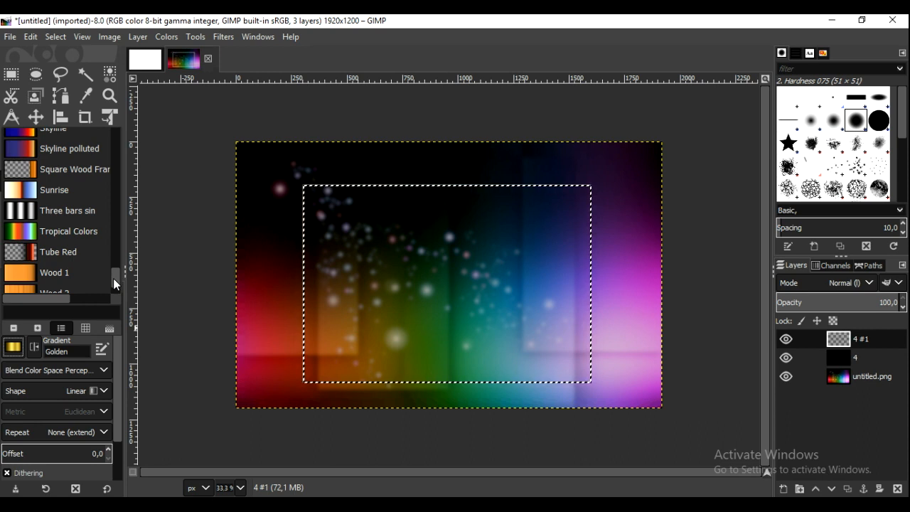
pyautogui.click(94, 209)
pyautogui.moveTo(206, 332); pyautogui.dragTo(844, 302)
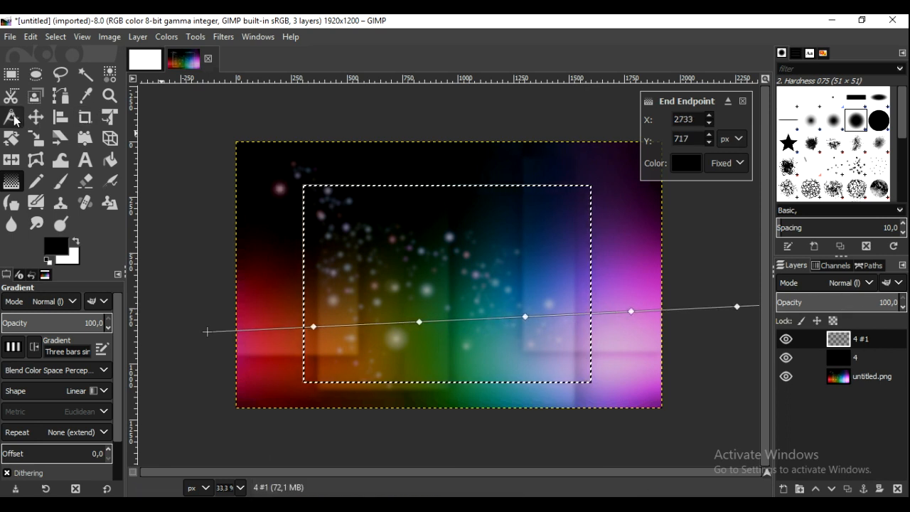
pyautogui.click(35, 119)
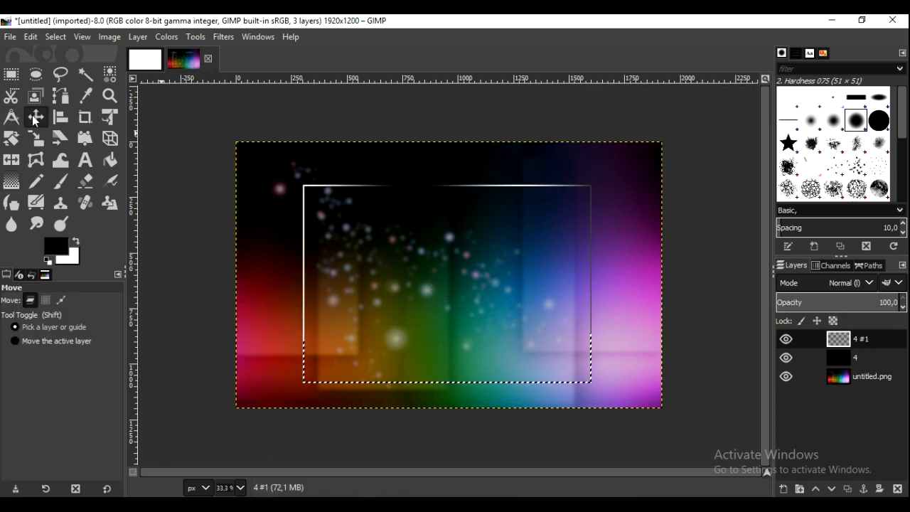
pyautogui.click(54, 38)
pyautogui.click(53, 69)
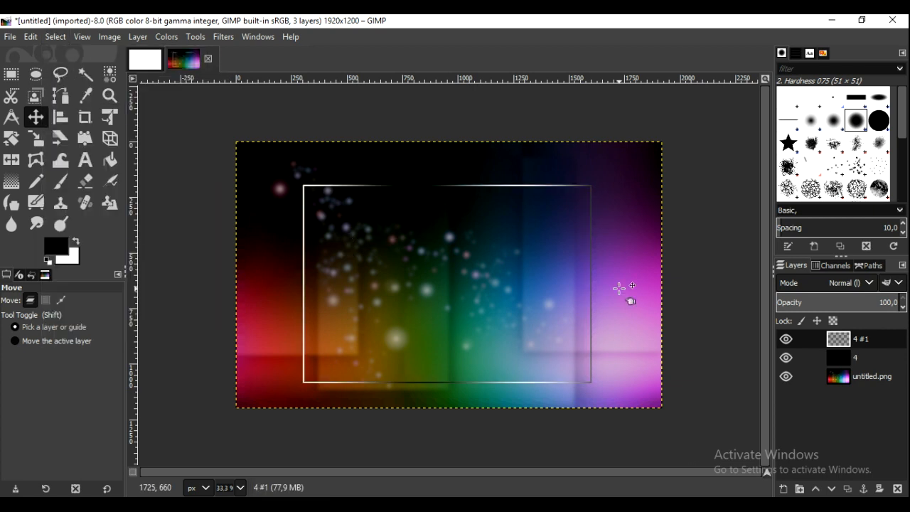
pyautogui.click(832, 358)
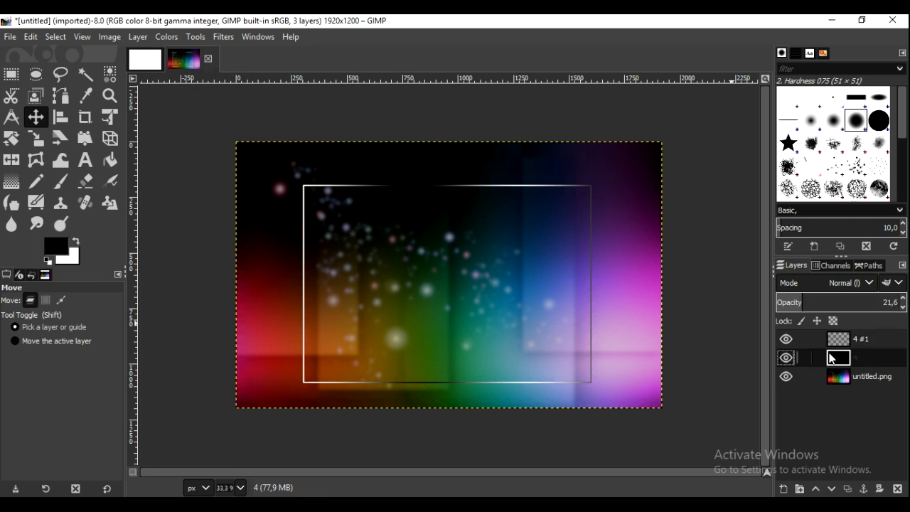
pyautogui.click(791, 359)
pyautogui.click(790, 359)
# - Add a new transparent 1920 × 1200 px layer above the frame layer
pyautogui.click(846, 345)
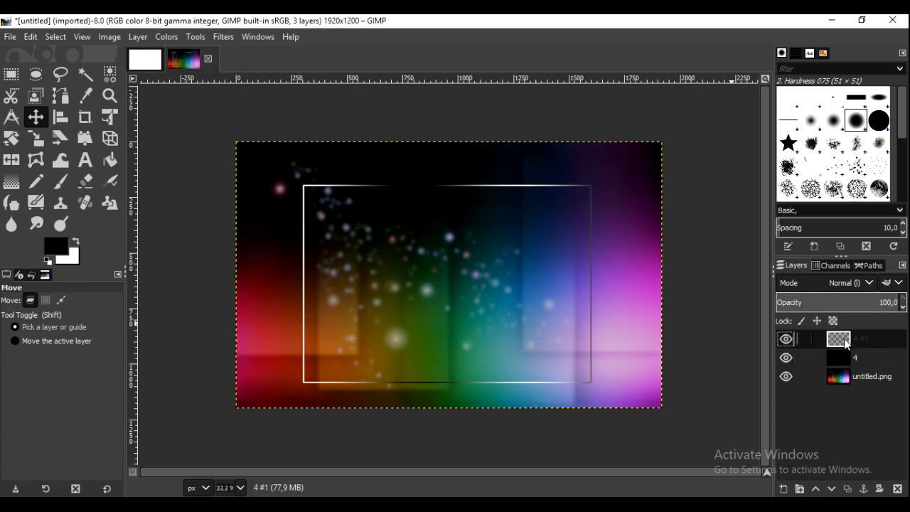
pyautogui.click(784, 489)
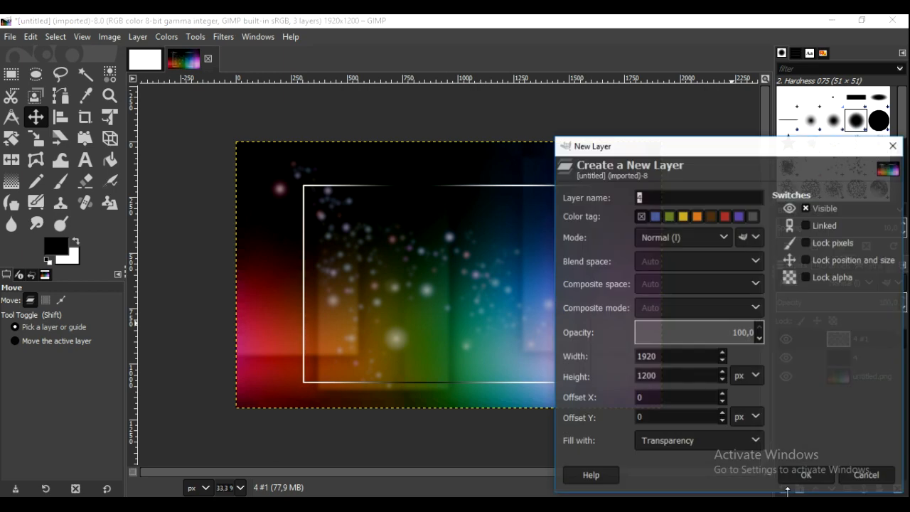
pyautogui.click(797, 470)
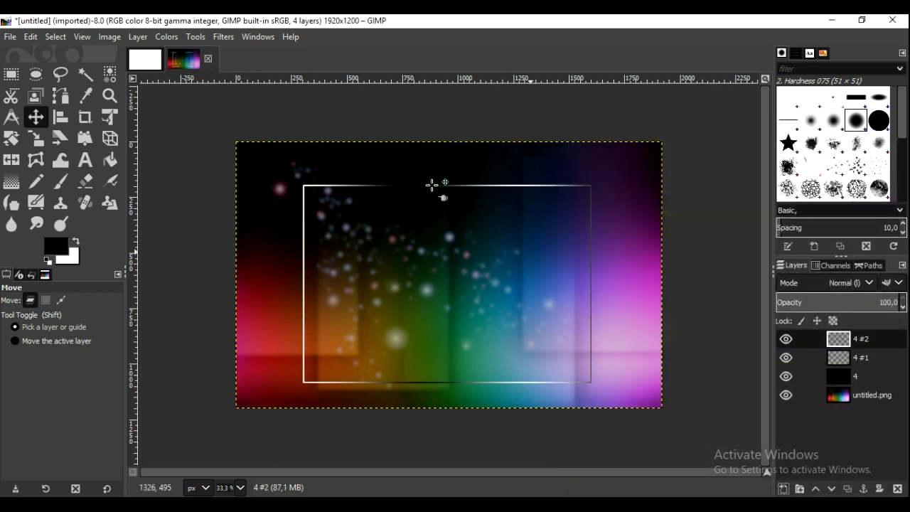
# - Render a white Supernova glow at the centre of the new top layer, with radius 20 and 100 spokes
pyautogui.click(220, 37)
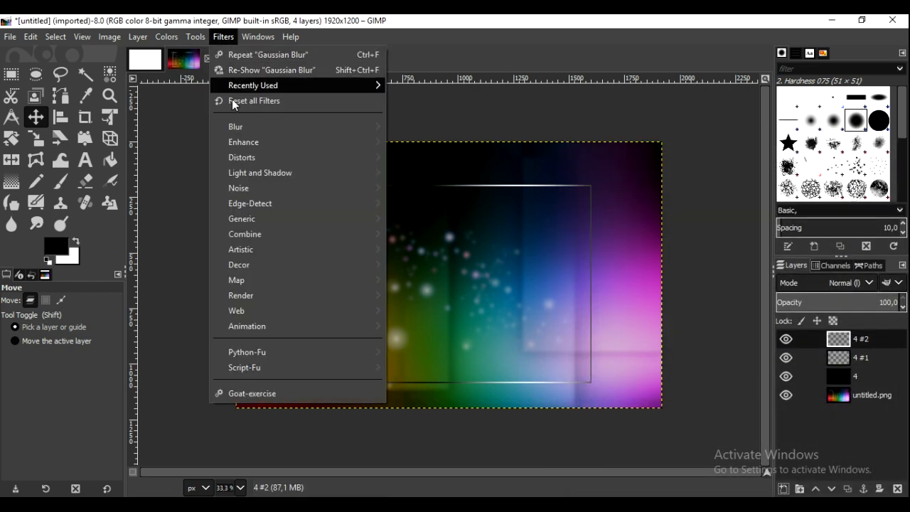
pyautogui.moveTo(254, 181)
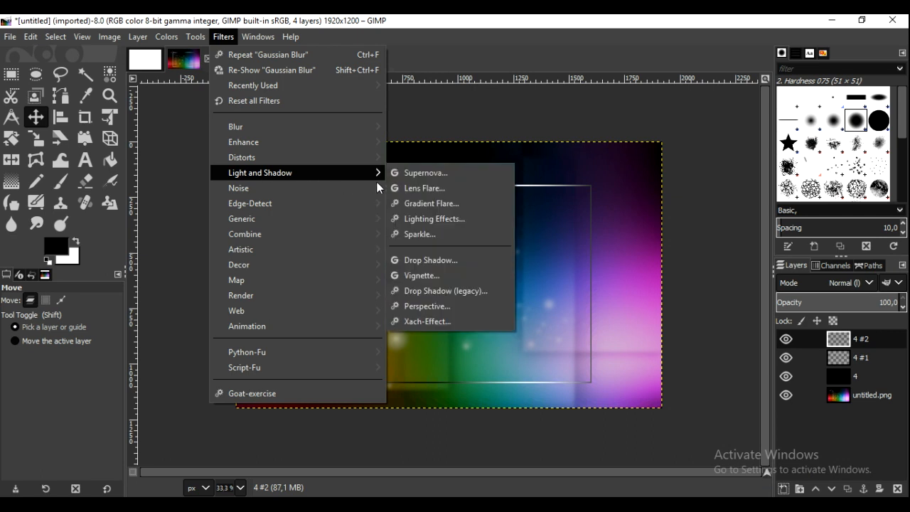
pyautogui.click(439, 177)
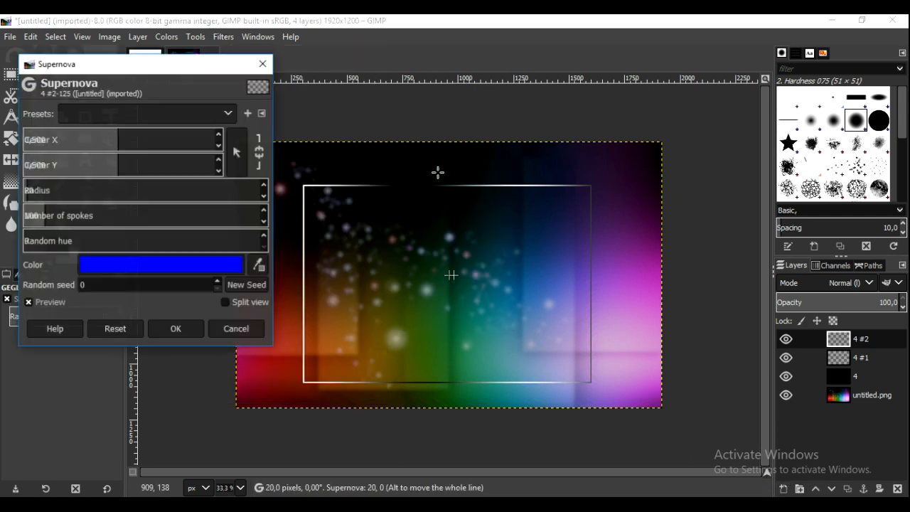
pyautogui.click(161, 265)
pyautogui.moveTo(86, 194); pyautogui.dragTo(44, 187)
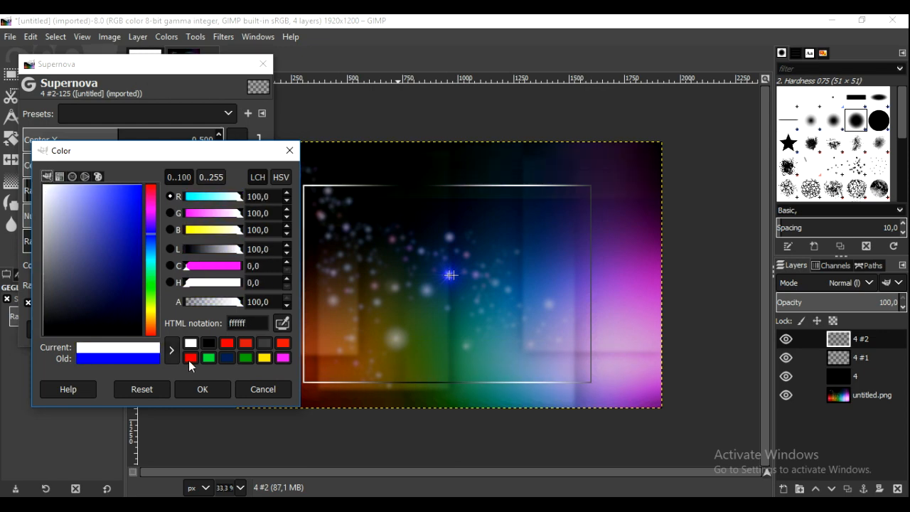
pyautogui.click(199, 389)
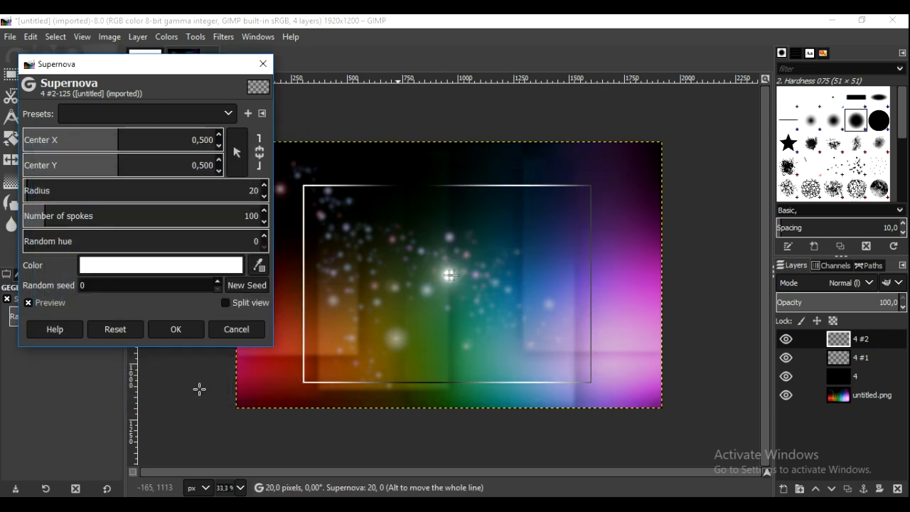
pyautogui.click(165, 323)
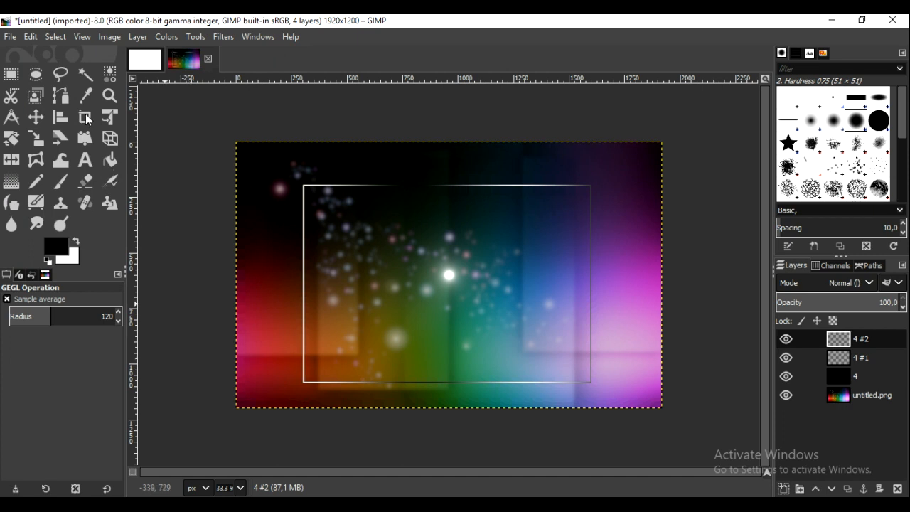
# - Cut away everything outside a feathered circular selection around the central glow, using a feather radius of 100, and clear the selection
pyautogui.click(36, 74)
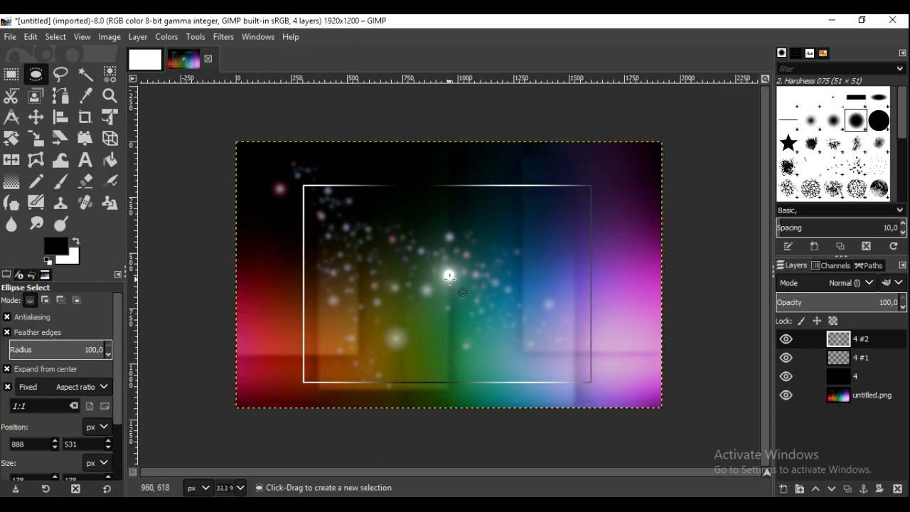
pyautogui.moveTo(449, 275); pyautogui.dragTo(461, 284)
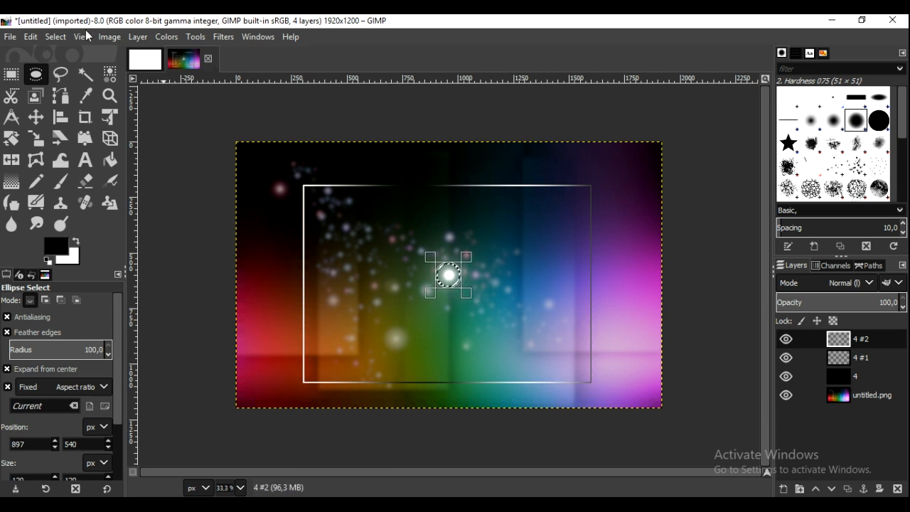
pyautogui.click(56, 37)
pyautogui.click(94, 84)
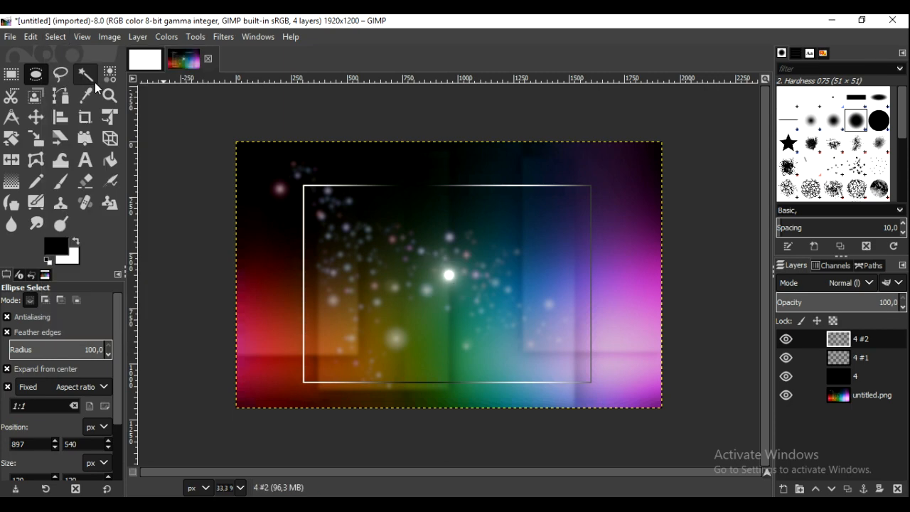
pyautogui.click(31, 36)
pyautogui.click(44, 125)
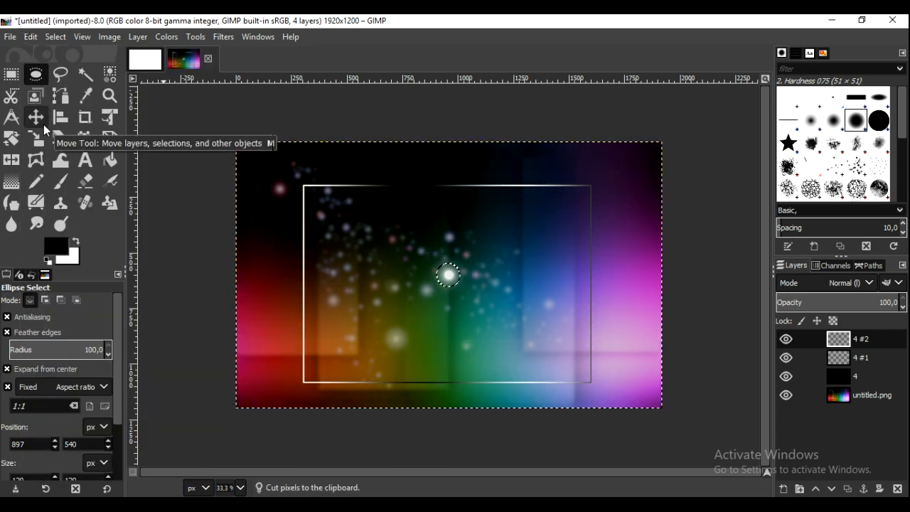
pyautogui.click(55, 36)
pyautogui.click(63, 64)
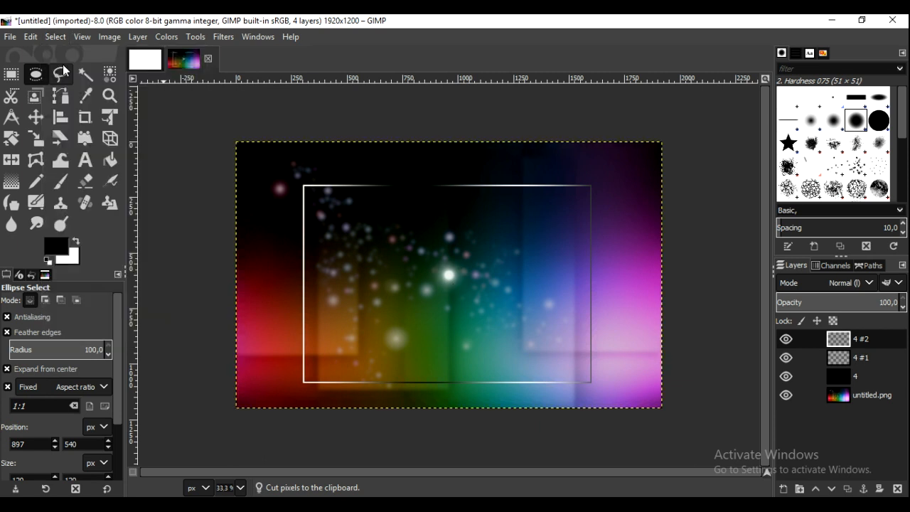
# - Try scaling the glow layer to a height of 100 px with the aspect ratio unlinked, and undo the scaling
pyautogui.click(137, 36)
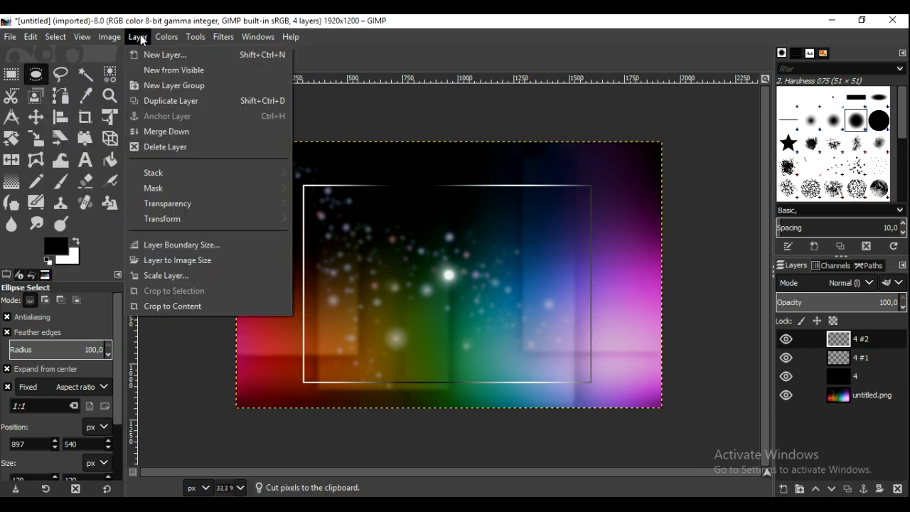
pyautogui.click(189, 274)
pyautogui.click(463, 255)
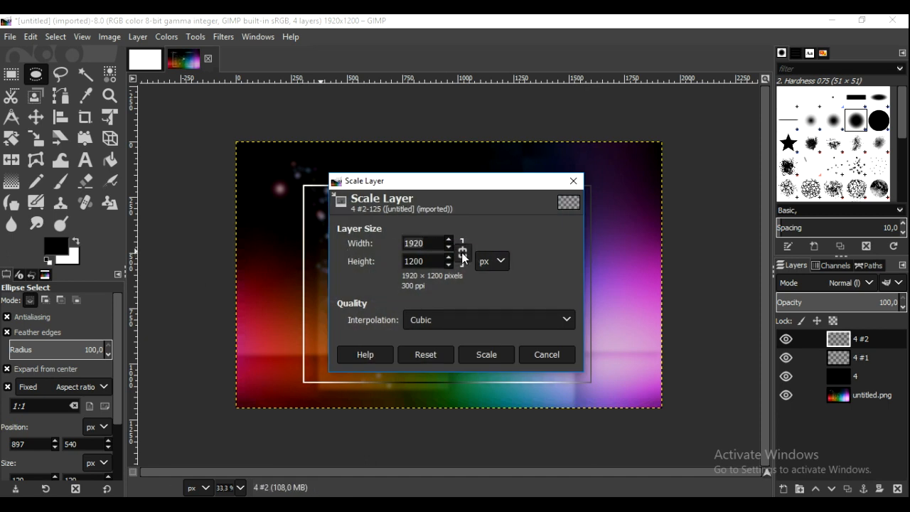
pyautogui.doubleClick(399, 261)
pyautogui.write('100')
pyautogui.click(474, 354)
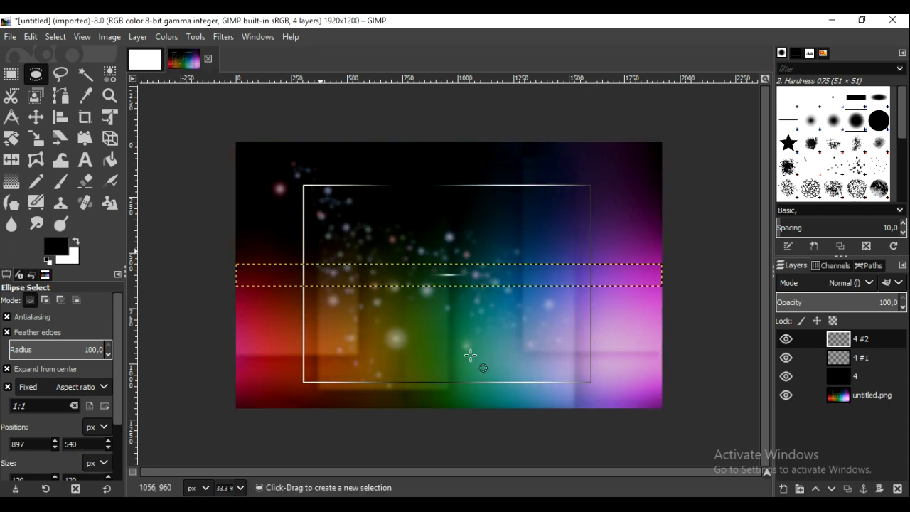
pyautogui.click(29, 36)
pyautogui.click(25, 51)
pyautogui.click(137, 36)
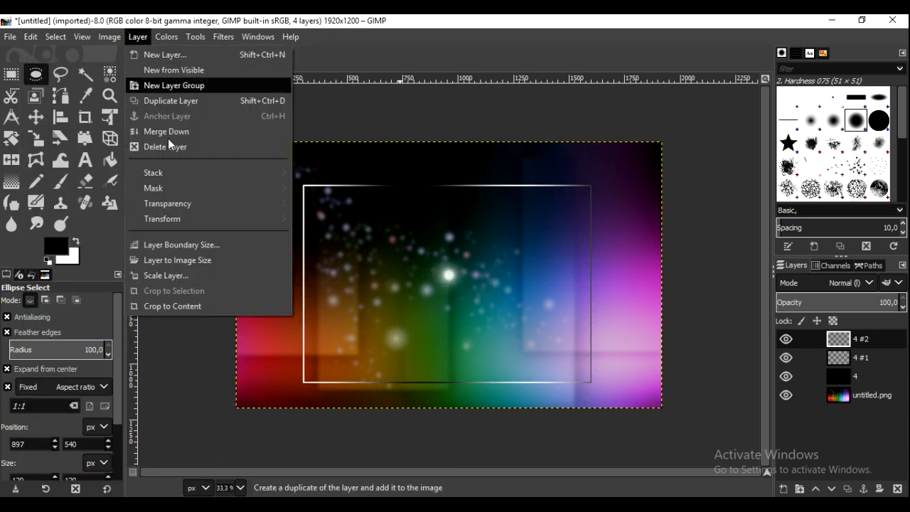
pyautogui.click(167, 277)
pyautogui.moveTo(426, 262); pyautogui.dragTo(396, 263)
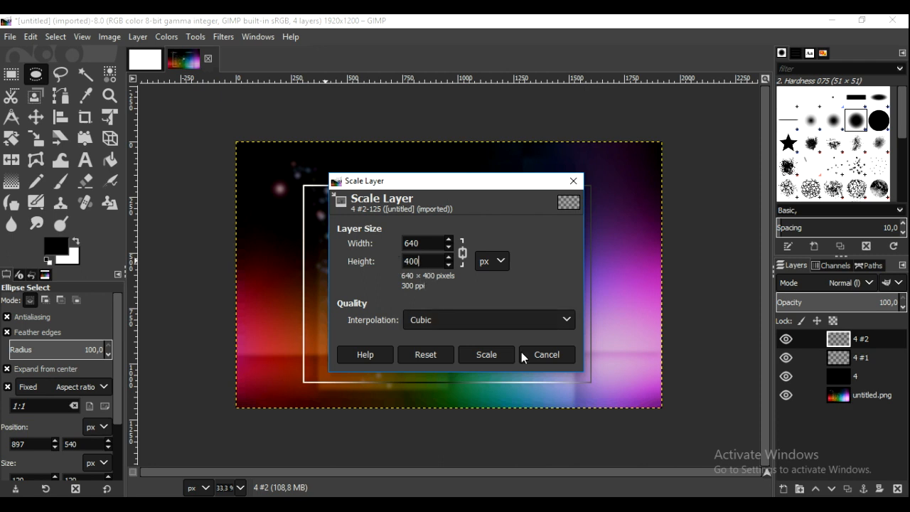
pyautogui.click(561, 353)
# - Scale the glow layer to 1920 × 400 px with width and height unlinked
pyautogui.click(137, 37)
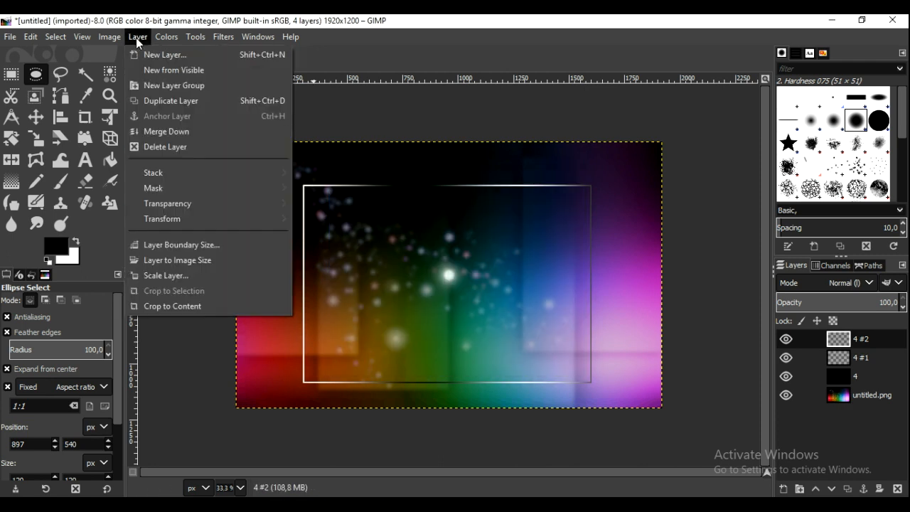
pyautogui.click(151, 275)
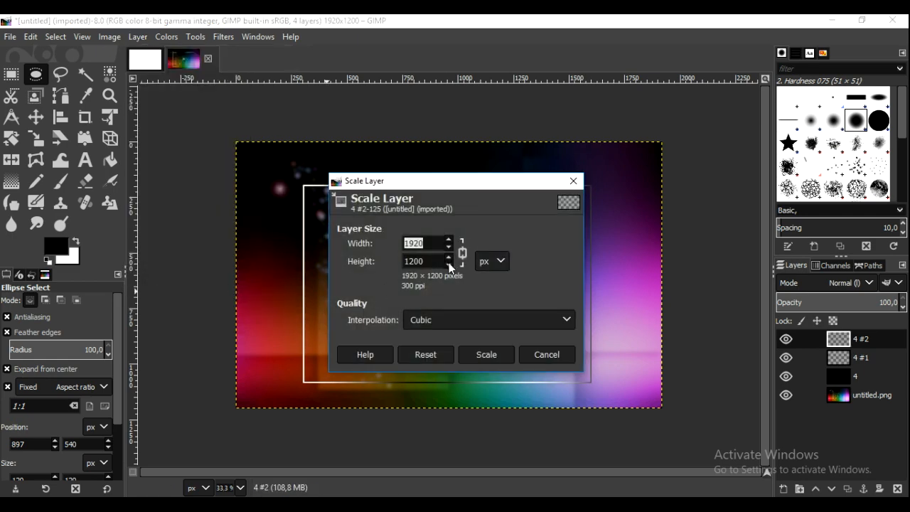
pyautogui.write('400')
pyautogui.click(500, 359)
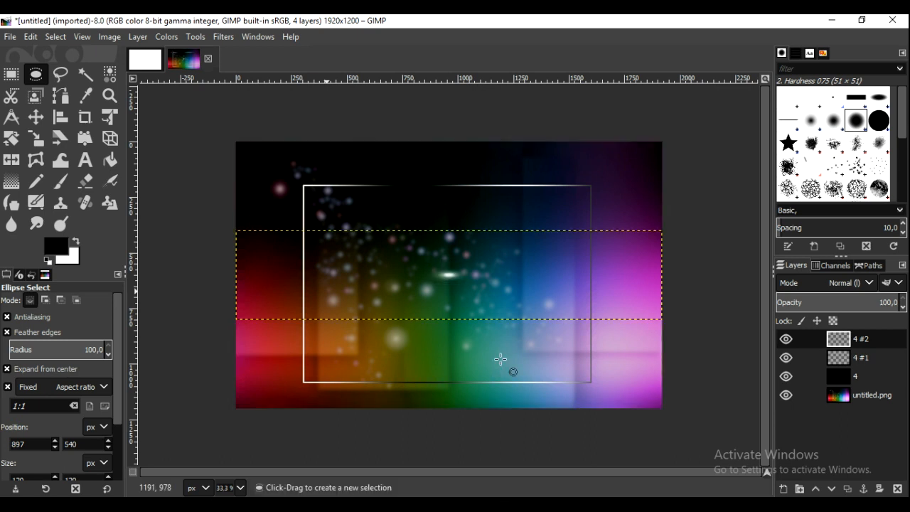
# - Stretch the glow layer to a width of 2251 px while keeping its height at 400 px
pyautogui.click(138, 36)
pyautogui.click(161, 279)
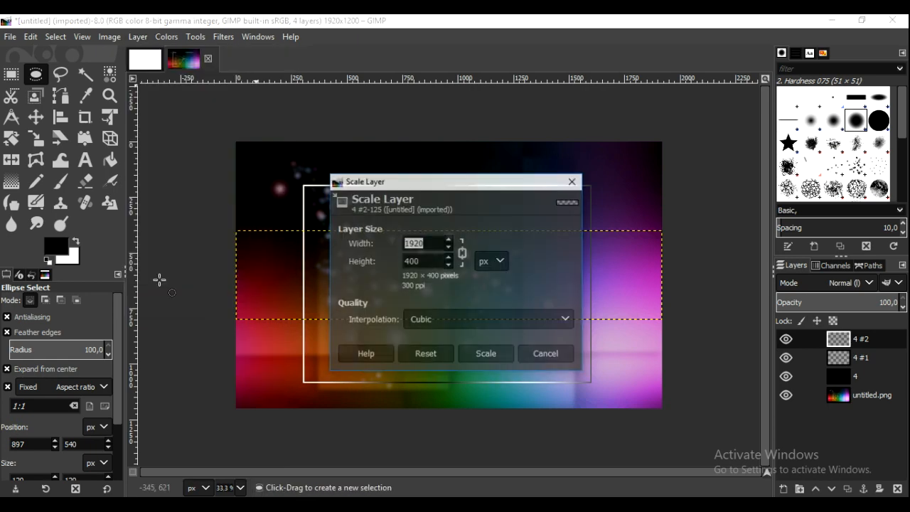
pyautogui.moveTo(362, 184); pyautogui.dragTo(133, 251)
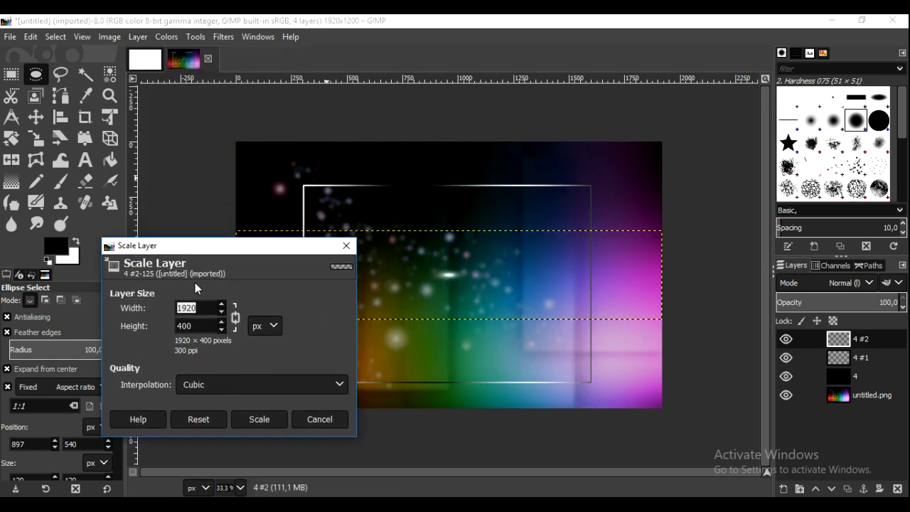
pyautogui.click(237, 320)
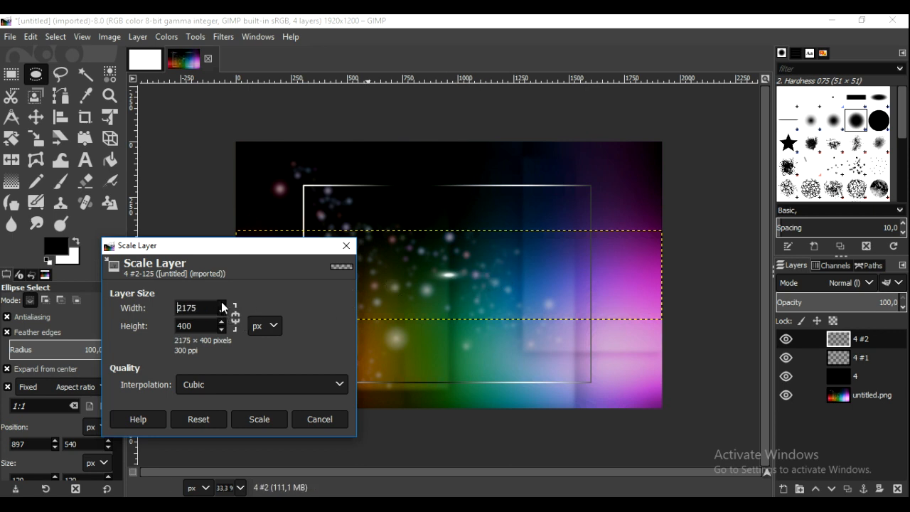
pyautogui.click(249, 418)
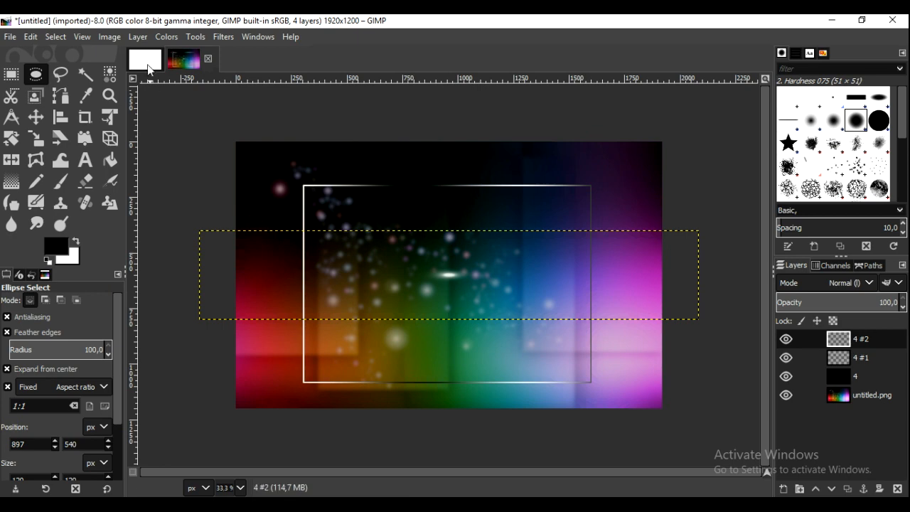
# - Stretch the glow layer horizontally well beyond both sides of the image, keeping its height at 400 px
pyautogui.click(138, 36)
pyautogui.click(152, 276)
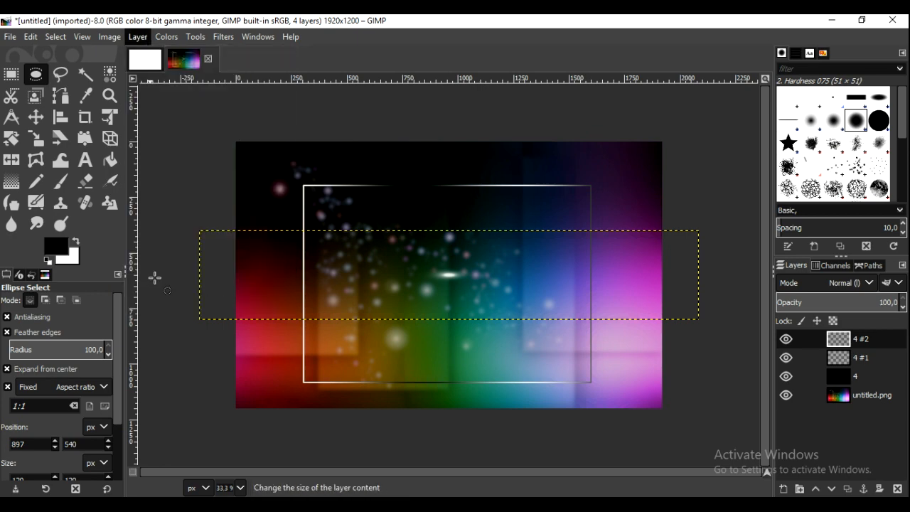
pyautogui.moveTo(463, 192); pyautogui.dragTo(160, 308)
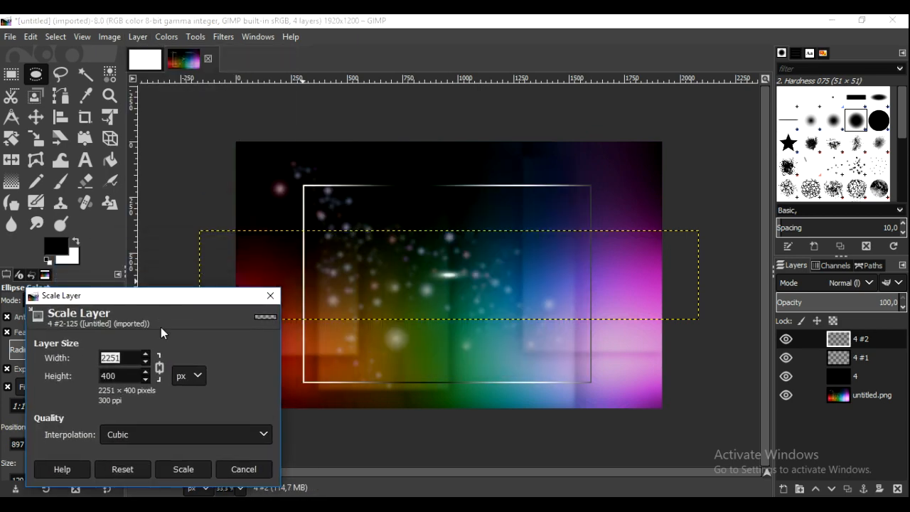
pyautogui.click(159, 368)
pyautogui.click(180, 468)
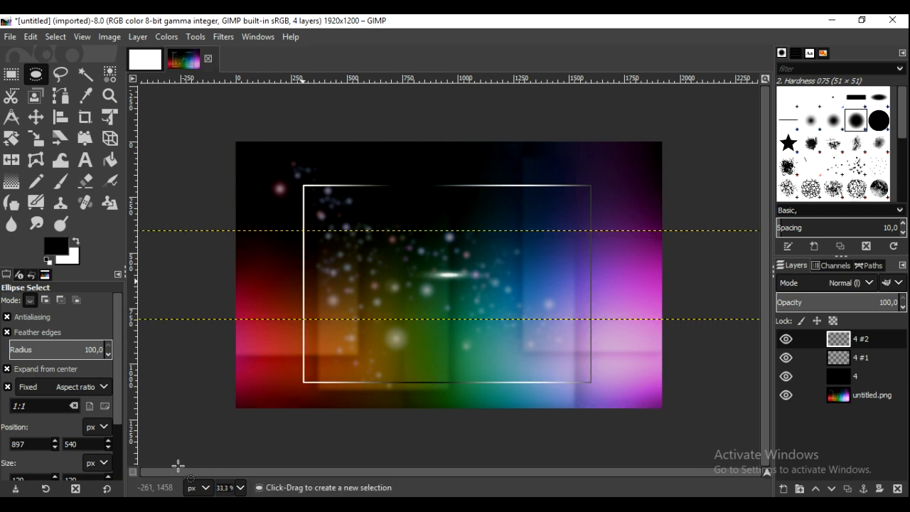
# - Move the stretched glow onto the frame's upper edge, slightly left of centre, by about -192, -402 px
pyautogui.click(36, 116)
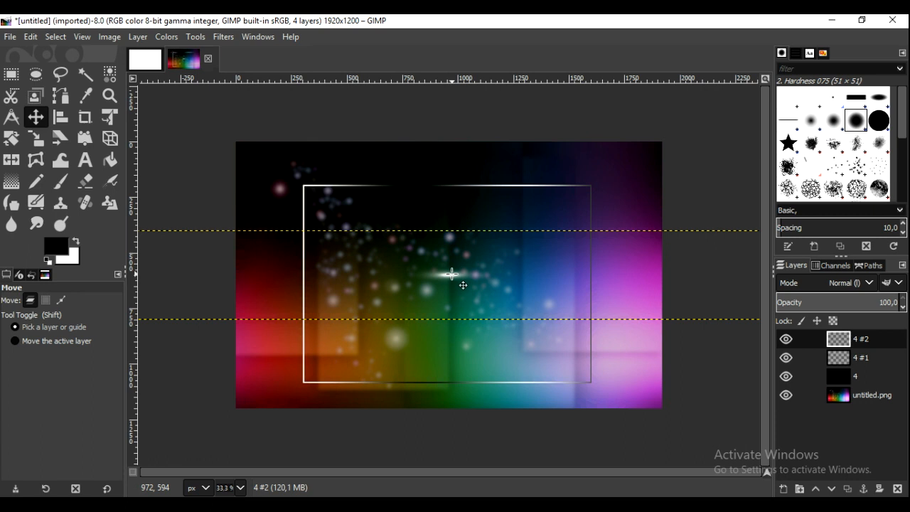
pyautogui.moveTo(451, 275); pyautogui.dragTo(409, 186)
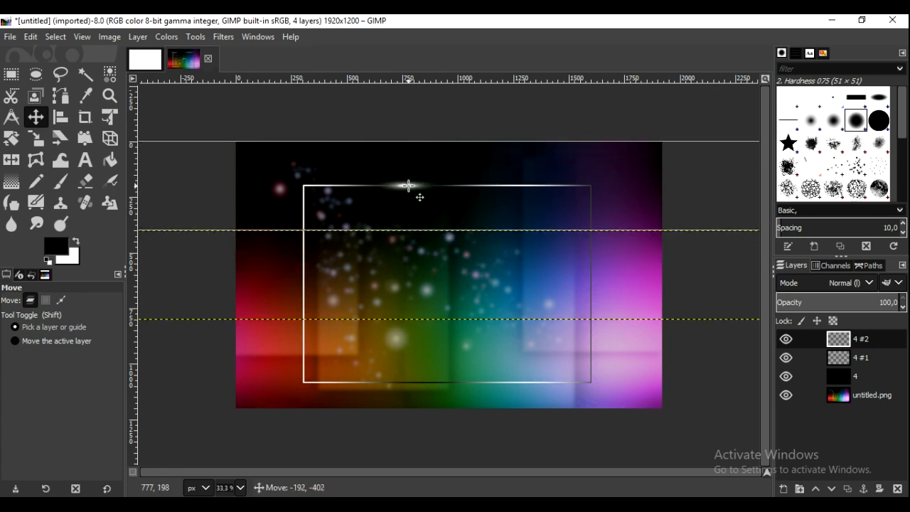
pyautogui.moveTo(409, 185); pyautogui.dragTo(409, 186)
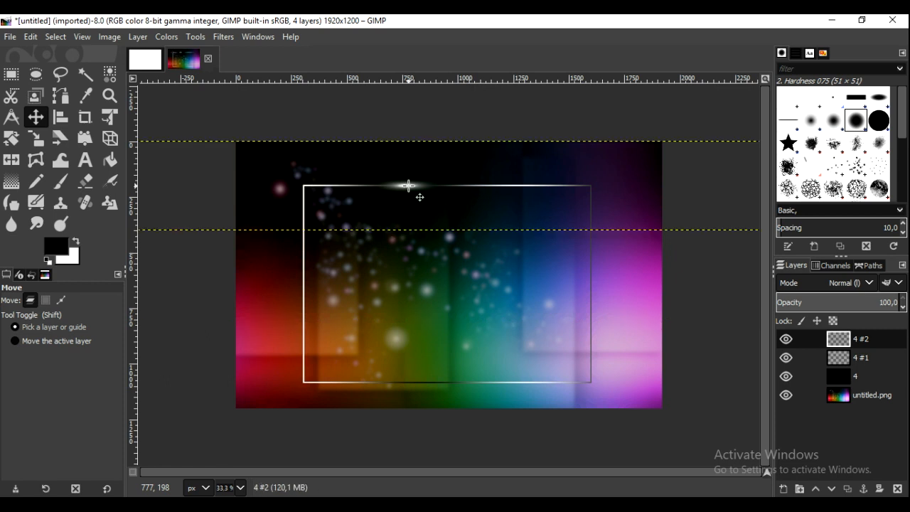
# - Duplicate the glow layer and move the copy onto the frame's lower edge near the right corner, by about 606, 885 px
pyautogui.click(847, 490)
pyautogui.moveTo(409, 186); pyautogui.dragTo(543, 382)
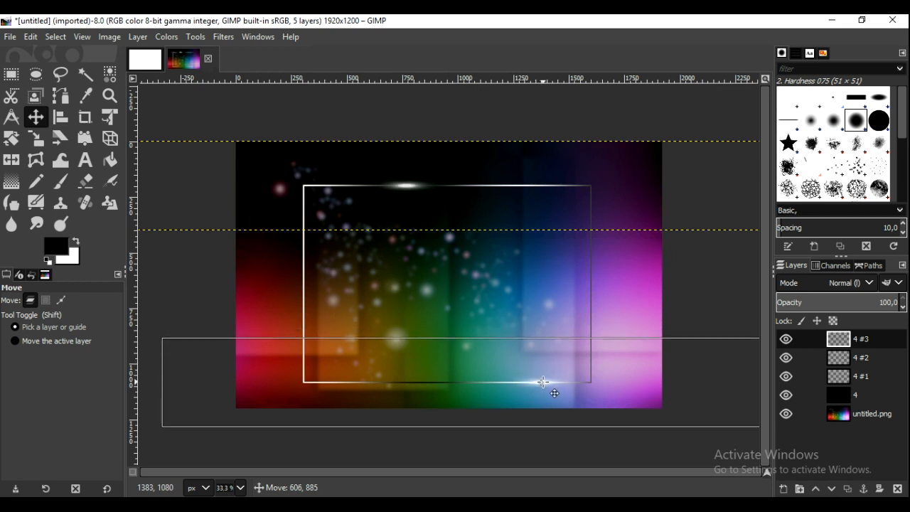
pyautogui.moveTo(544, 383); pyautogui.dragTo(543, 382)
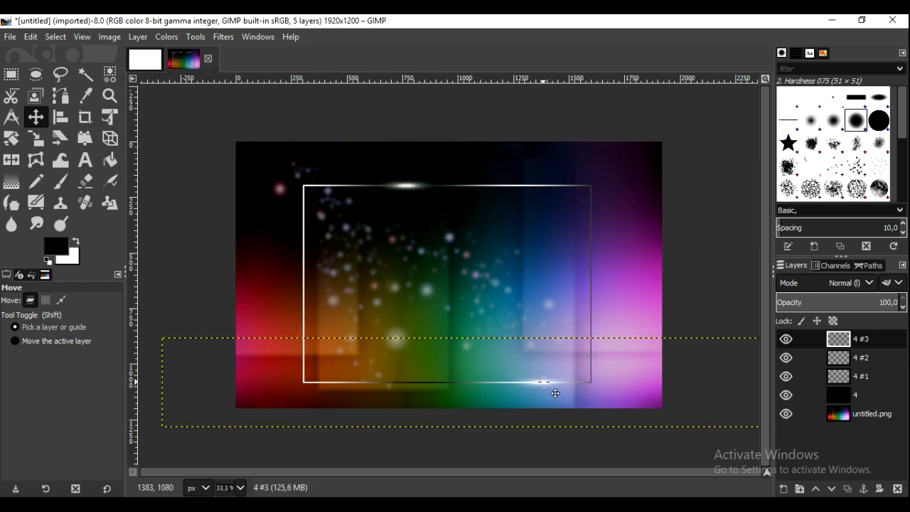
# - Duplicate the glow layer on the frame's lower edge and move the copy onto the left edge, a short way below the upper corner
pyautogui.click(849, 488)
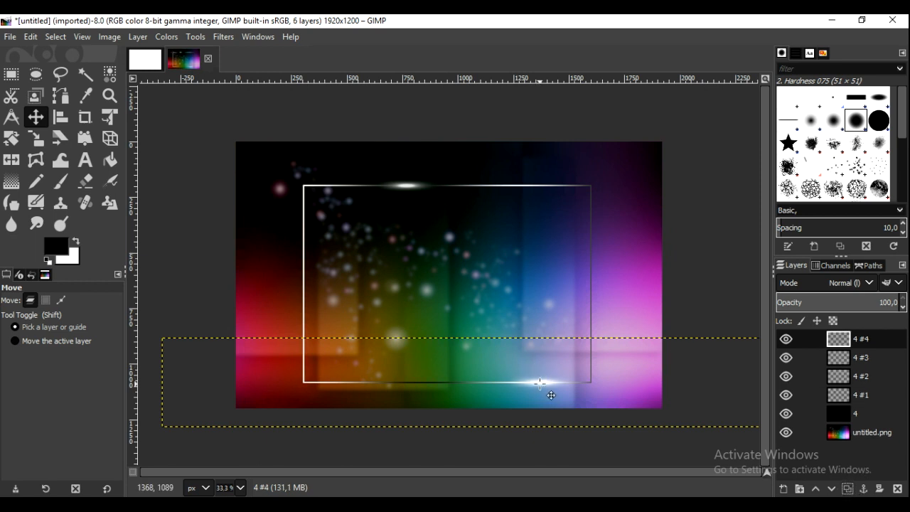
pyautogui.moveTo(540, 384); pyautogui.dragTo(300, 225)
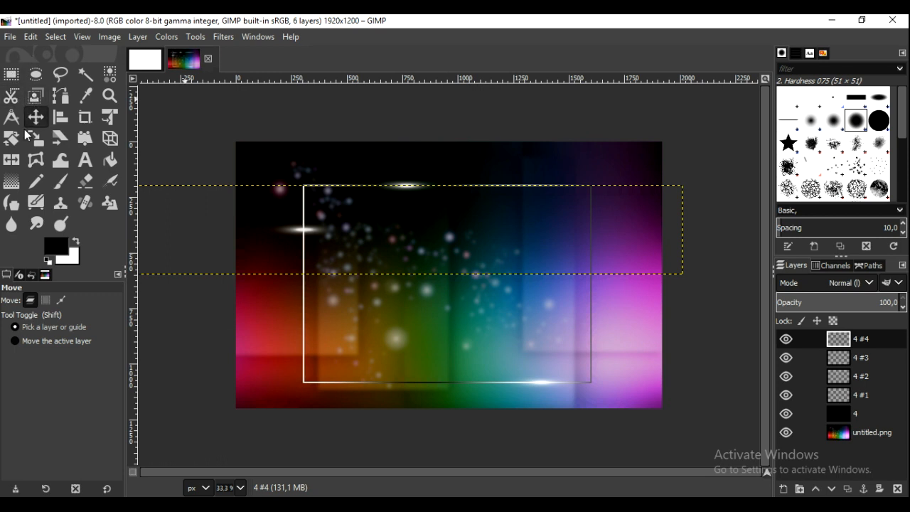
# - Rotate the copied glow upright along the frame's left edge by about -92.41°, correcting its tilt by about 1.74°
pyautogui.click(11, 138)
pyautogui.click(303, 230)
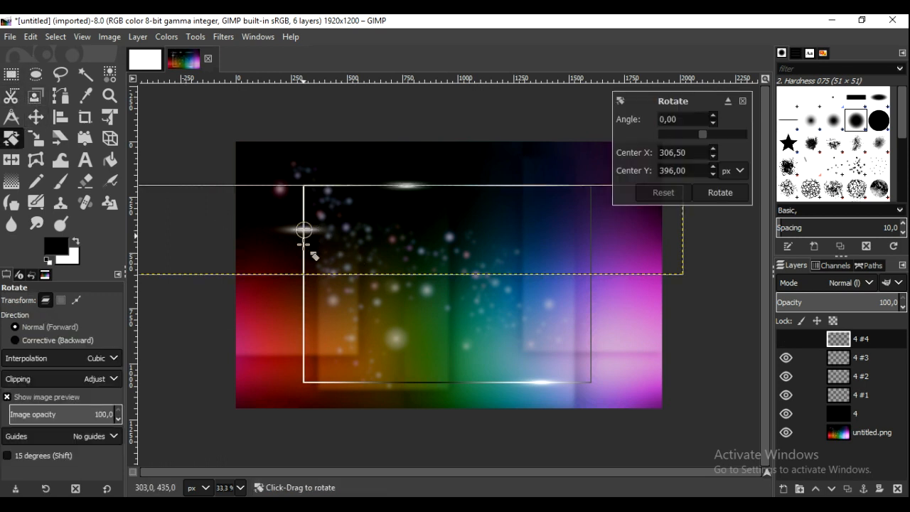
pyautogui.moveTo(397, 260); pyautogui.dragTo(318, 172)
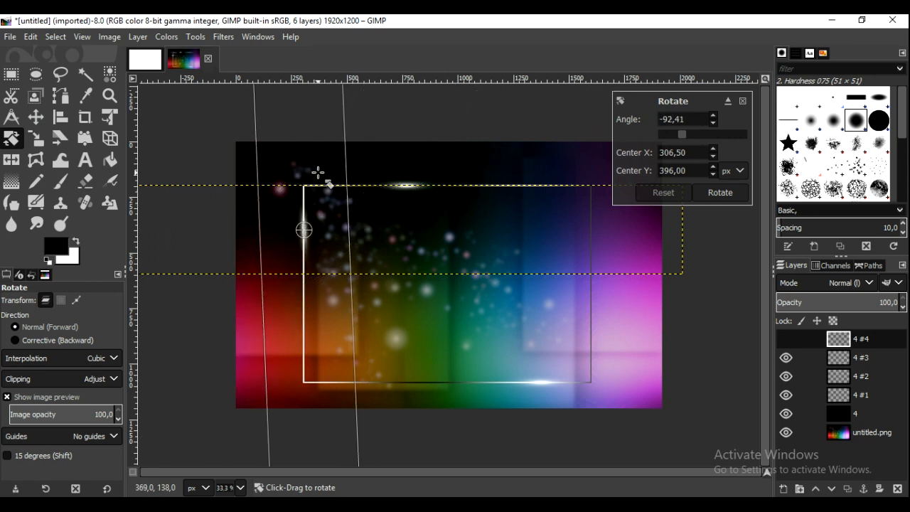
pyautogui.click(35, 116)
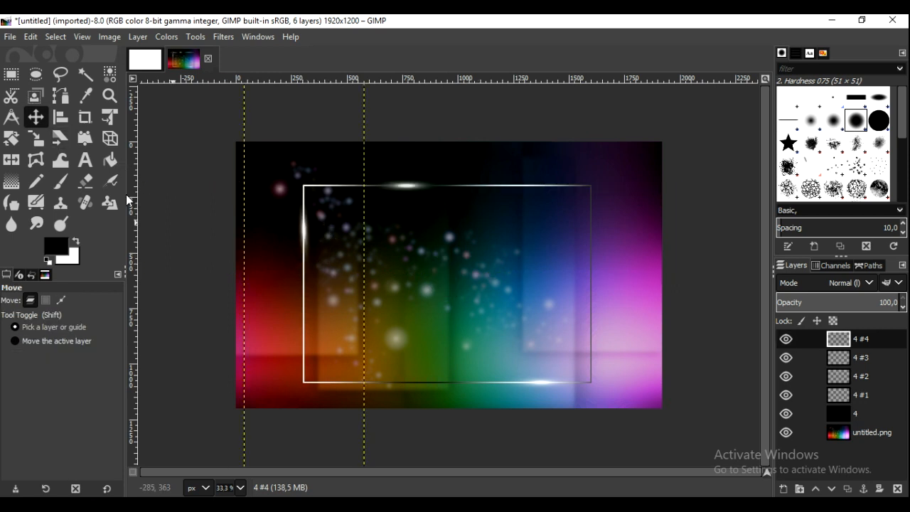
pyautogui.click(17, 140)
pyautogui.click(306, 233)
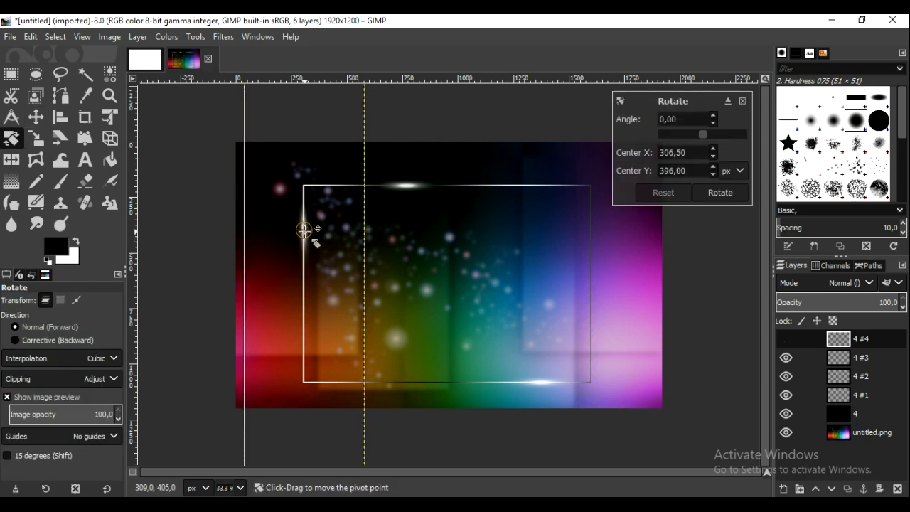
pyautogui.moveTo(321, 292); pyautogui.dragTo(324, 299)
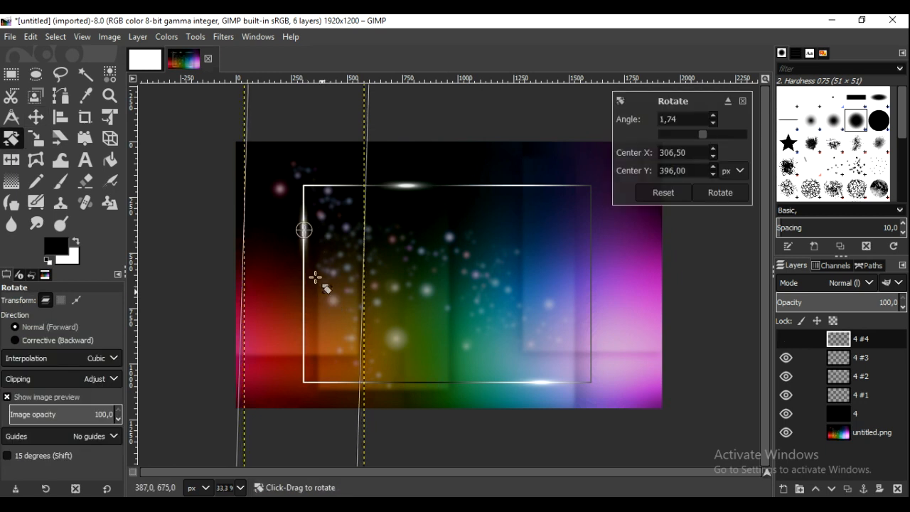
pyautogui.click(35, 116)
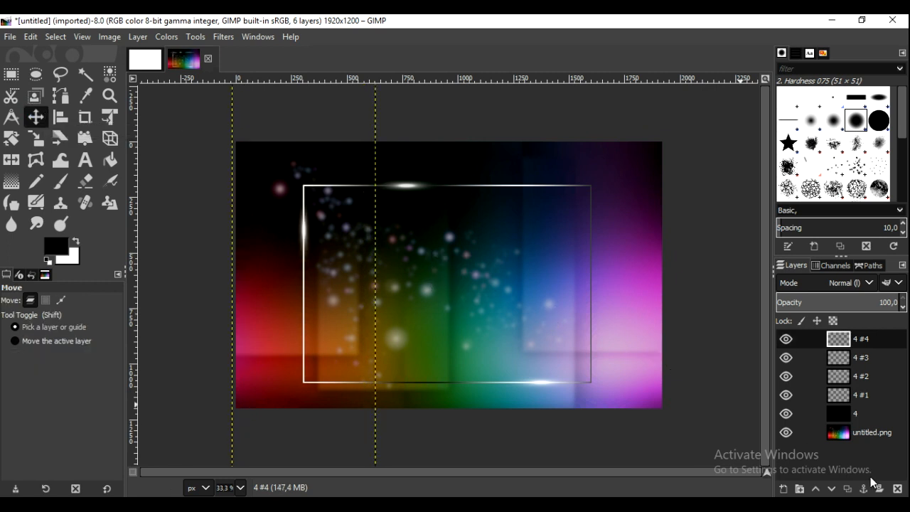
# - Duplicate the vertical glow layer and move the copy onto the frame's right edge, slightly below its middle
pyautogui.click(850, 489)
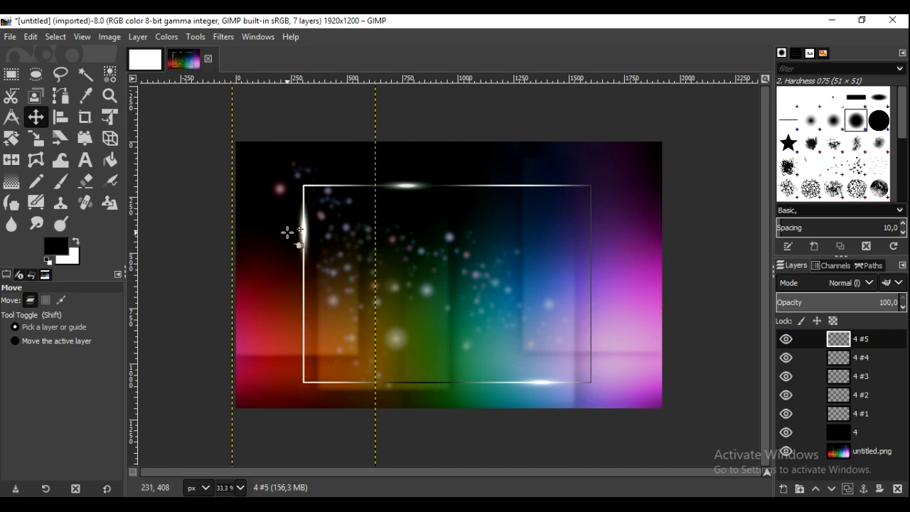
pyautogui.moveTo(304, 229)
pyautogui.mouseDown()
pyautogui.moveTo(384, 255)
pyautogui.moveTo(578, 277)
pyautogui.moveTo(591, 298)
pyautogui.mouseUp()
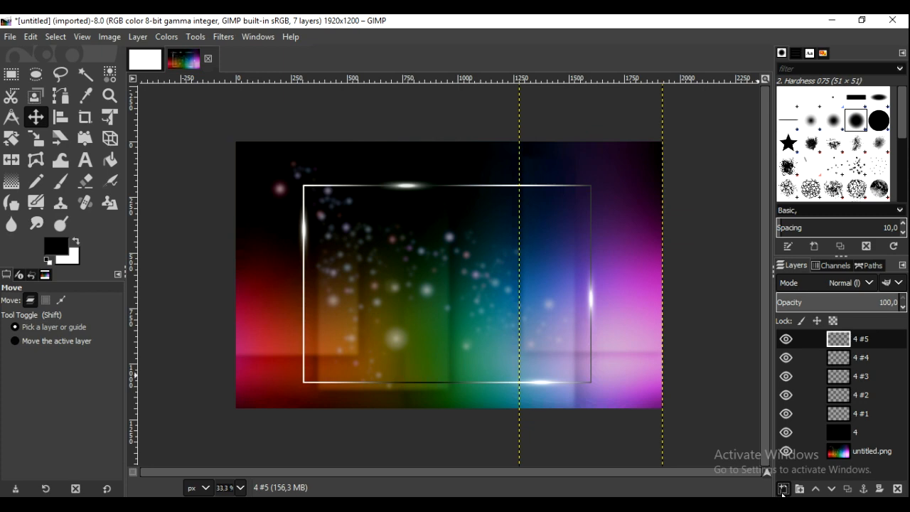
# - On a new layer, draw an open path around the frame's upper-right corner, reaching about a third of the way down the right edge
pyautogui.click(782, 491)
pyautogui.click(787, 478)
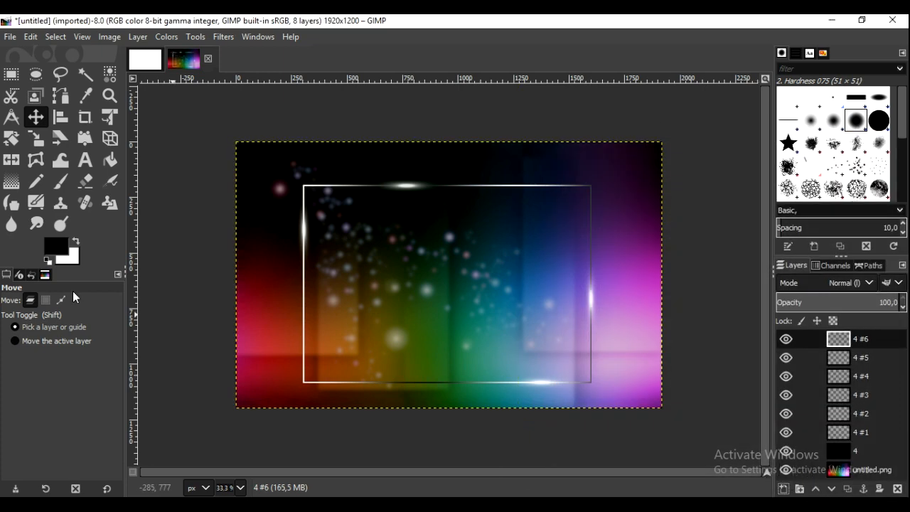
pyautogui.click(59, 99)
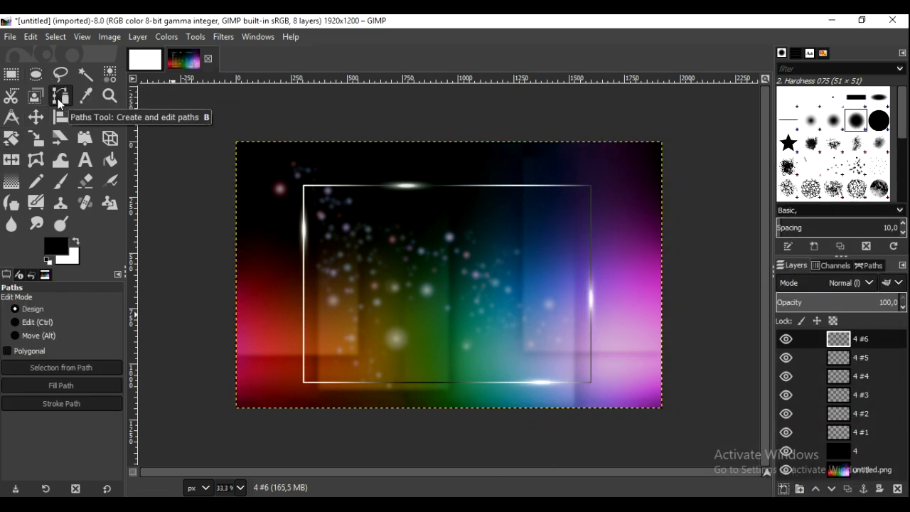
pyautogui.click(582, 186)
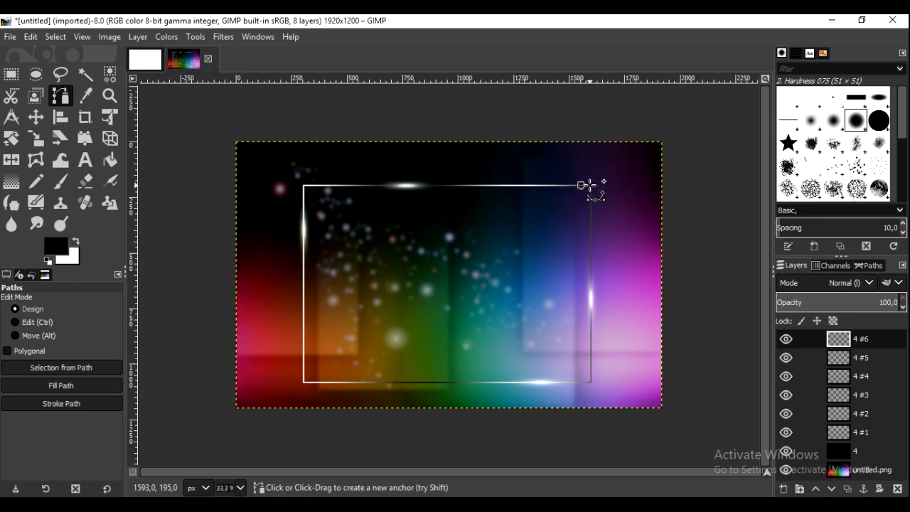
pyautogui.click(590, 185)
pyautogui.click(592, 254)
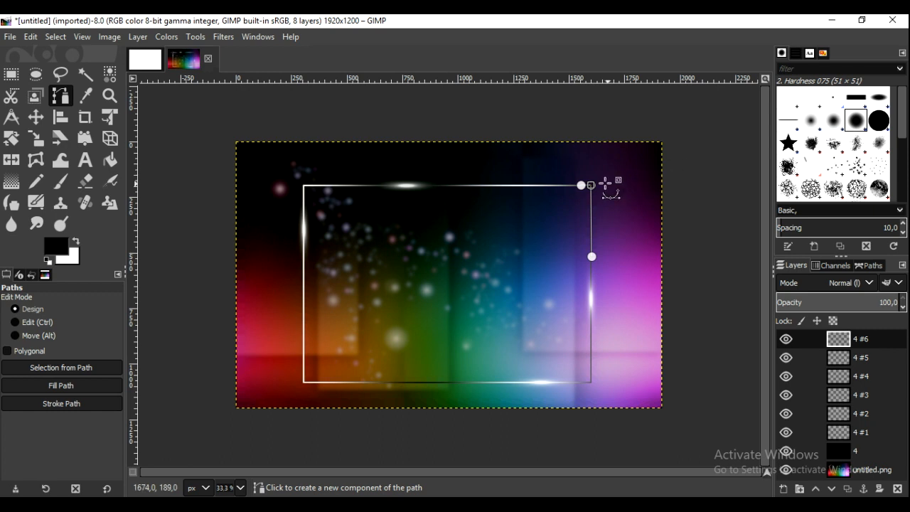
# - Make white the foreground color and stroke the corner path with a solid 4 px line
pyautogui.click(76, 241)
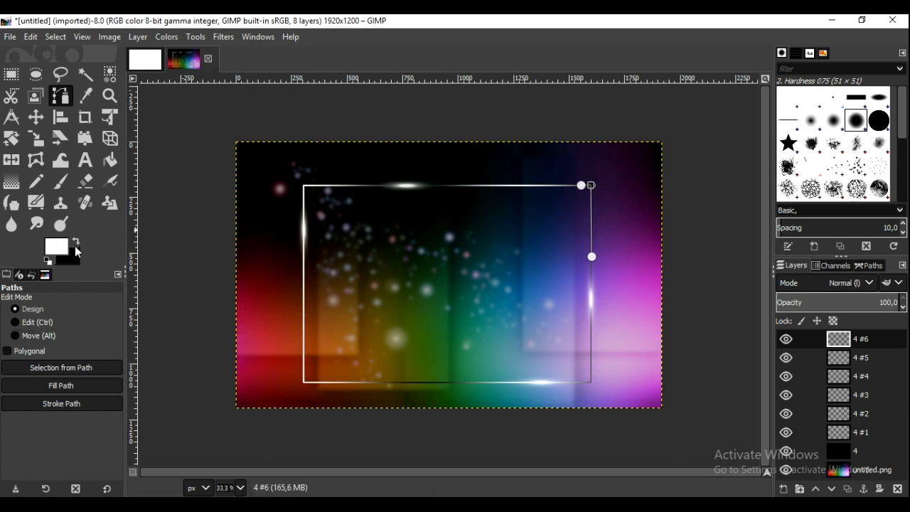
pyautogui.click(66, 403)
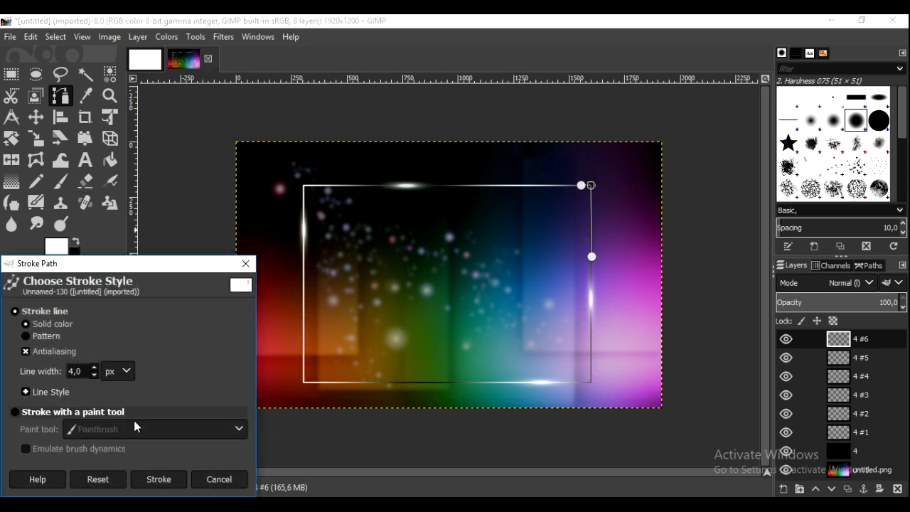
pyautogui.click(166, 478)
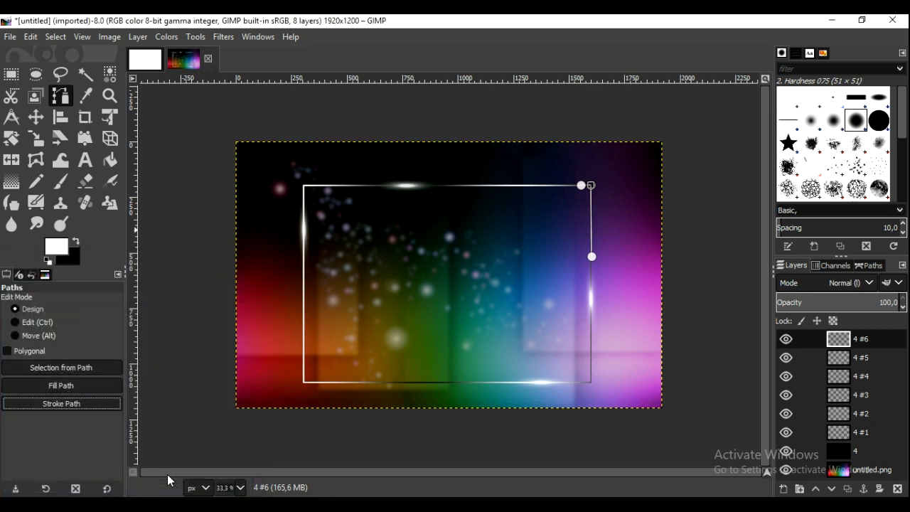
pyautogui.click(54, 39)
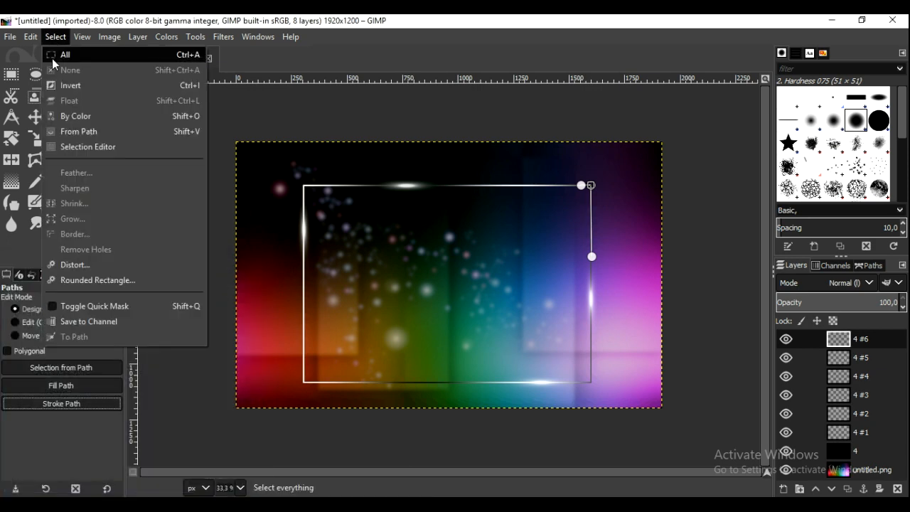
pyautogui.click(33, 118)
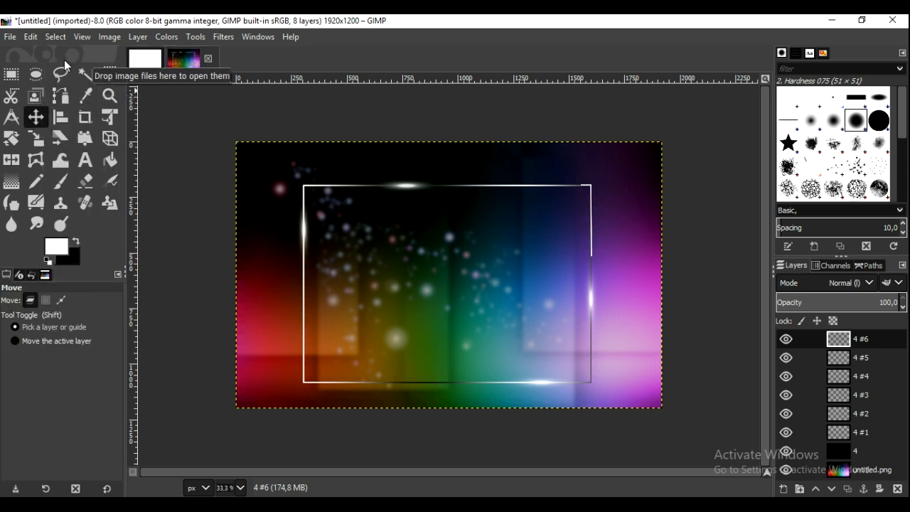
# - Fade the corner stroke's end on the frame's upper edge by cutting two rectangular selections with edges feathered by a radius of 100
pyautogui.click(12, 74)
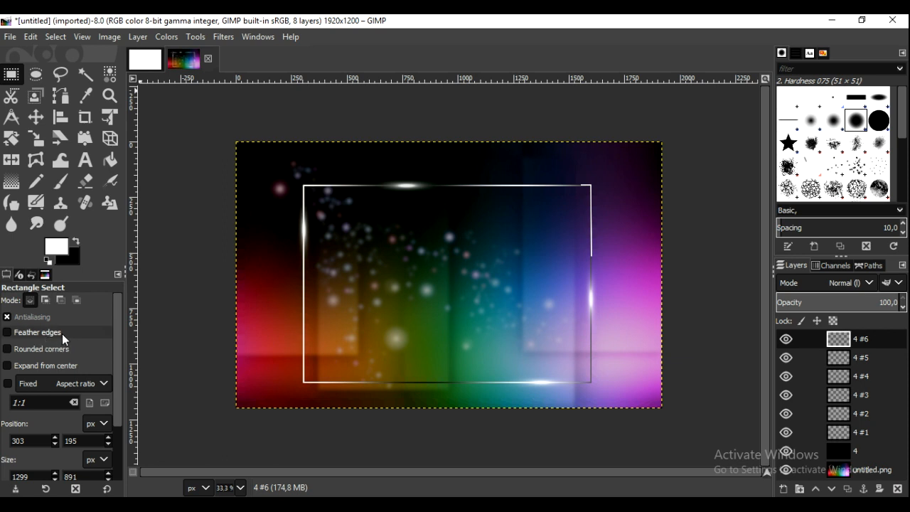
pyautogui.click(62, 333)
pyautogui.moveTo(531, 156); pyautogui.dragTo(581, 226)
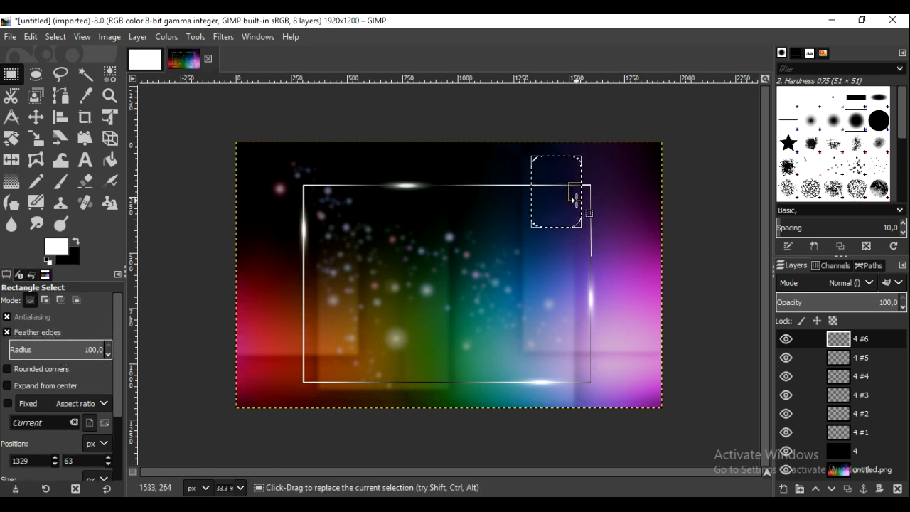
pyautogui.rightClick(577, 200)
pyautogui.moveTo(587, 237)
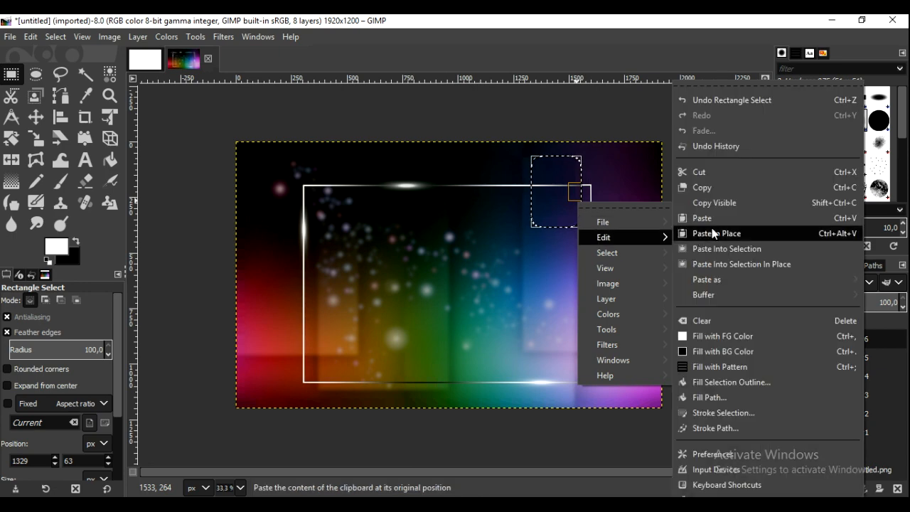
pyautogui.click(715, 173)
pyautogui.click(655, 250)
pyautogui.moveTo(559, 158); pyautogui.dragTo(584, 249)
pyautogui.rightClick(578, 199)
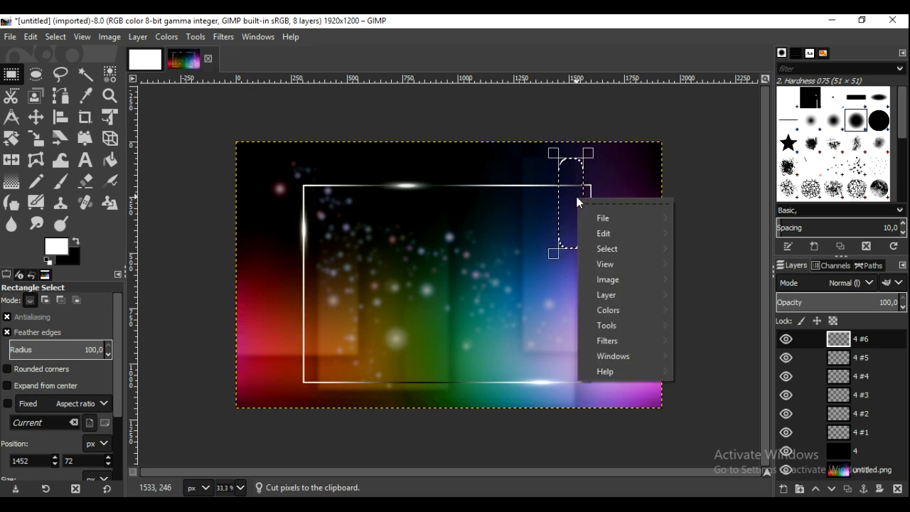
pyautogui.moveTo(595, 233)
pyautogui.click(709, 173)
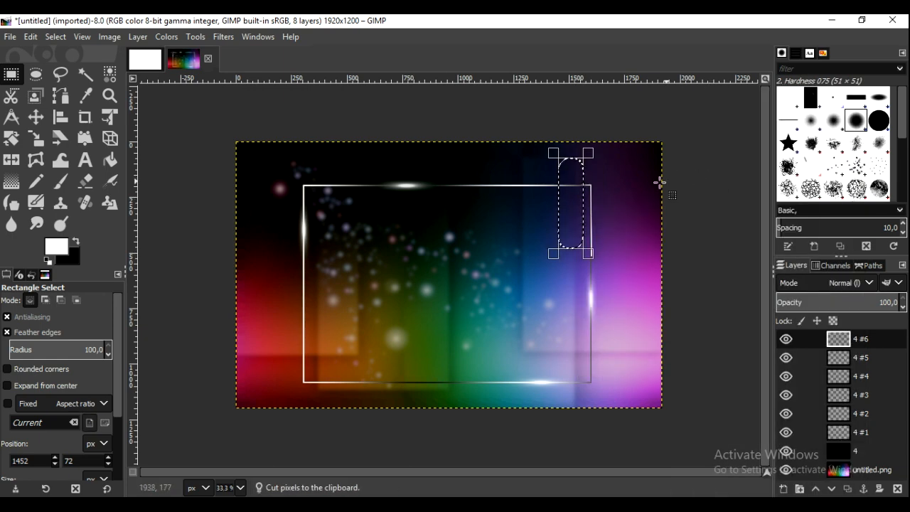
# - Fade the corner stroke's lower end by cutting a feathered rectangular selection over the frame's right edge twice, and clear the selection
pyautogui.moveTo(544, 249); pyautogui.dragTo(633, 375)
pyautogui.rightClick(607, 315)
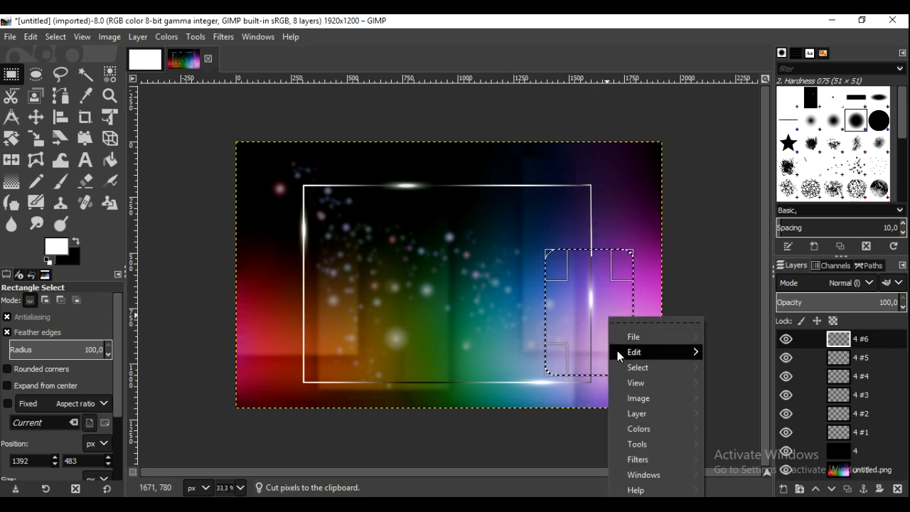
pyautogui.moveTo(625, 351)
pyautogui.click(732, 173)
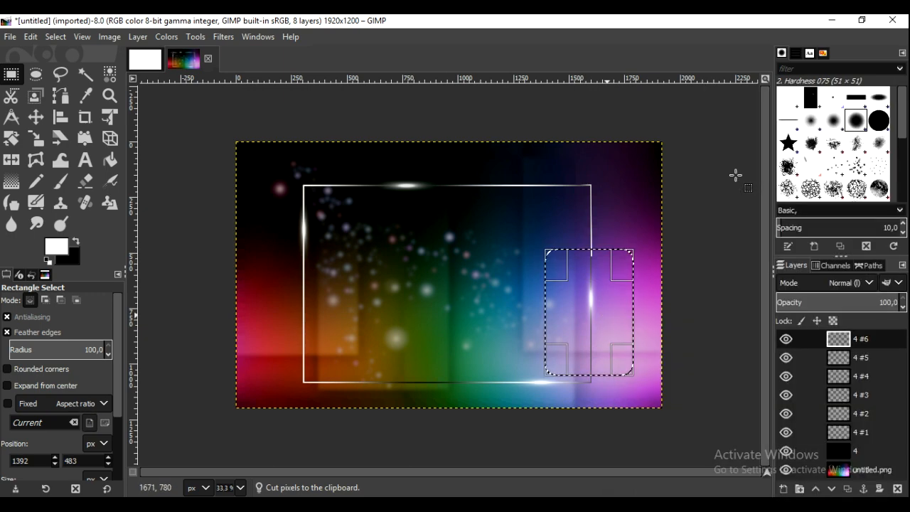
pyautogui.rightClick(593, 299)
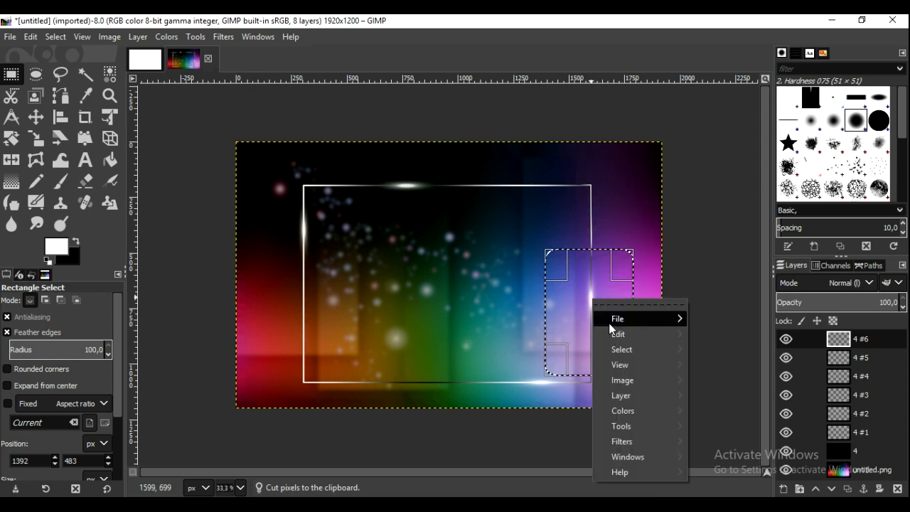
pyautogui.moveTo(616, 334)
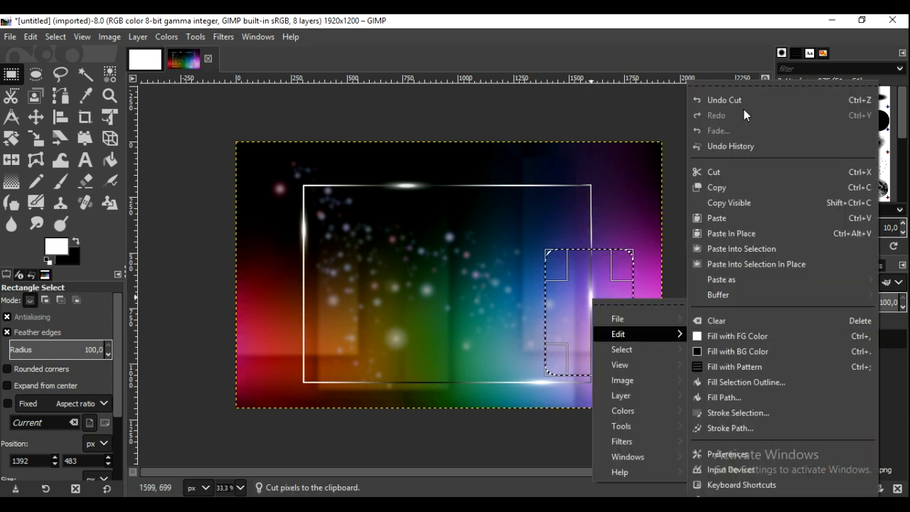
pyautogui.click(728, 169)
pyautogui.click(676, 213)
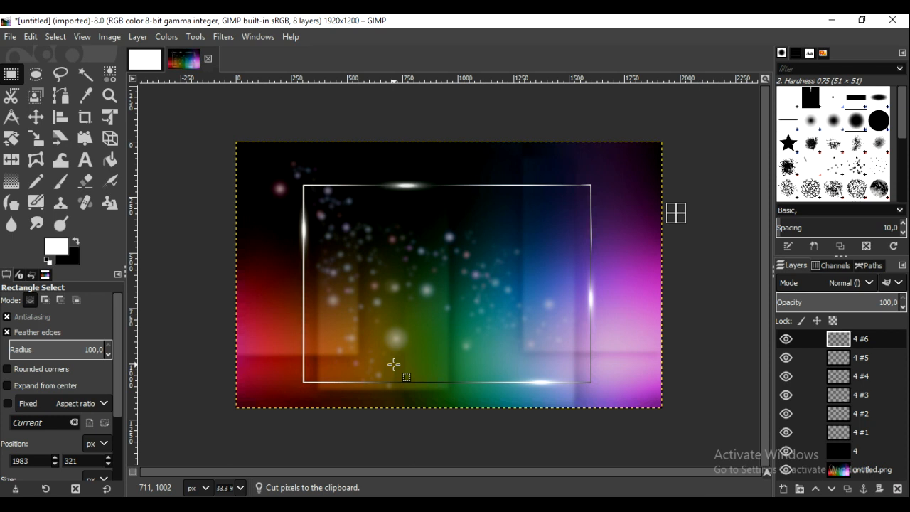
pyautogui.click(63, 38)
pyautogui.click(62, 38)
pyautogui.click(36, 119)
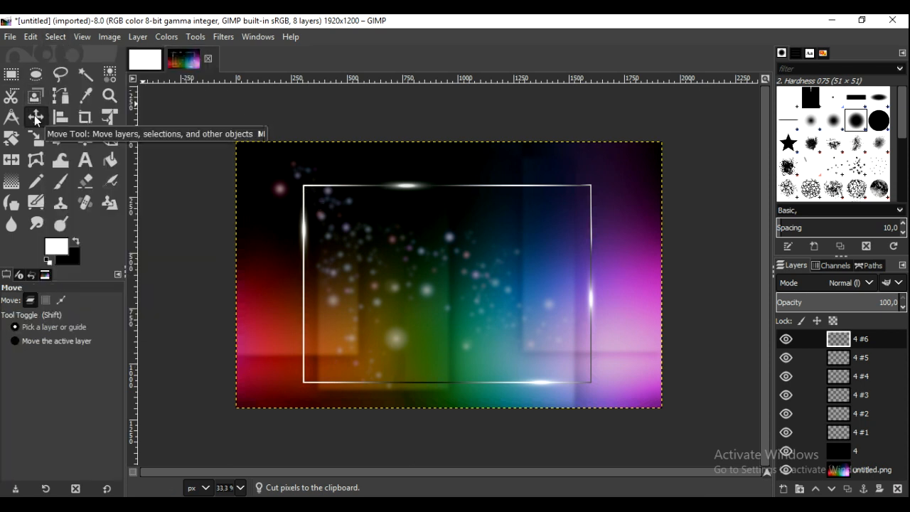
# - On a new layer, select the frame's interior with a rectangle of about 1281 × 876 px, with edges feathered by a radius of 100
pyautogui.click(782, 489)
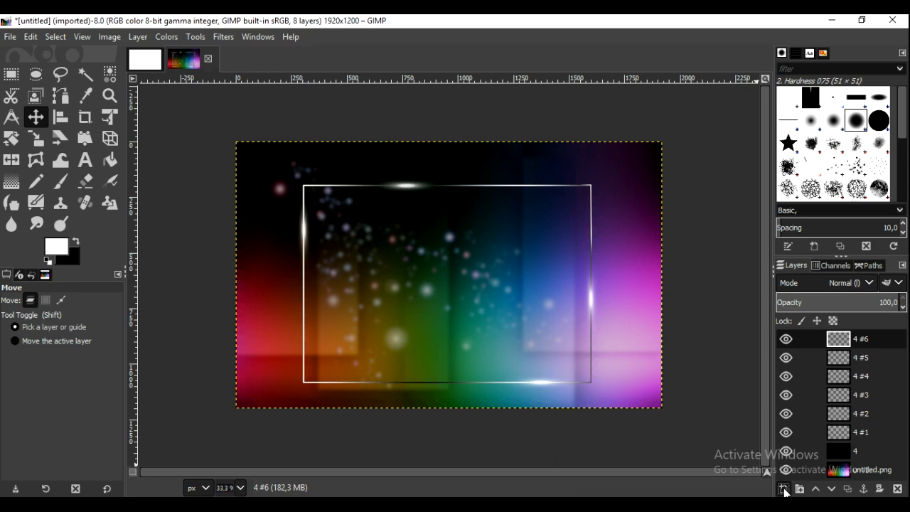
pyautogui.click(806, 475)
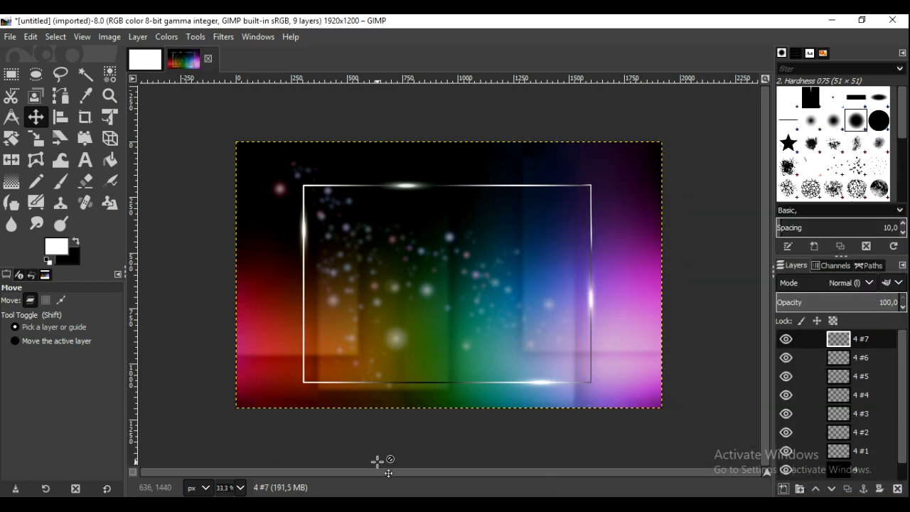
pyautogui.click(11, 74)
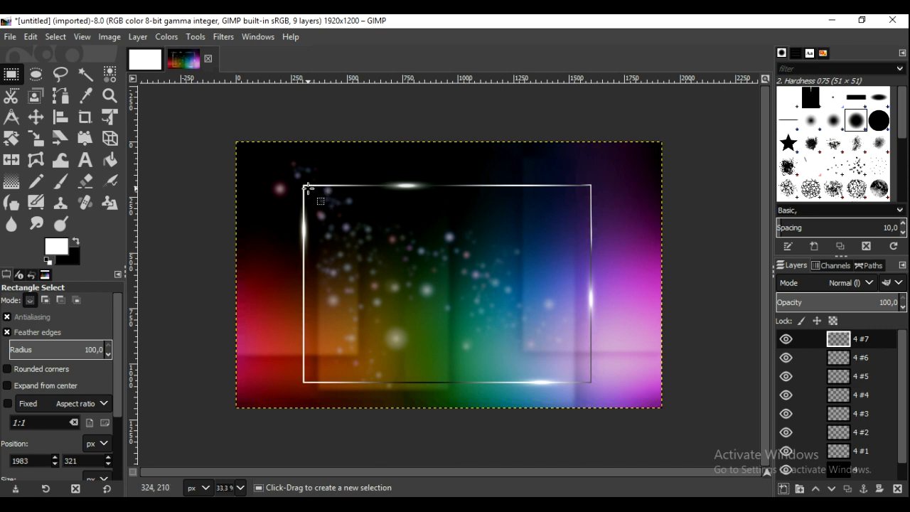
pyautogui.moveTo(306, 187); pyautogui.dragTo(590, 381)
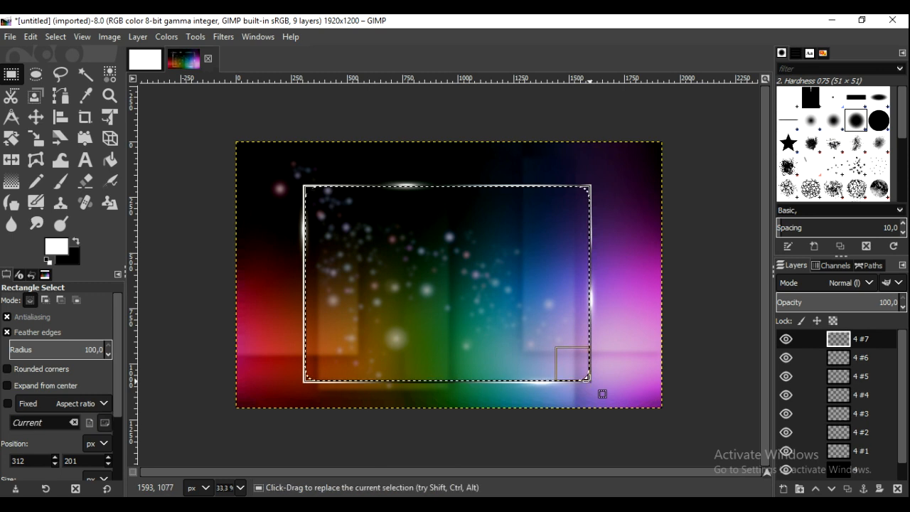
# - Fill the selection with a vertical linear FG to Transparent gradient from just above the canvas to near the frame's lower part, and clear the selection
pyautogui.click(19, 187)
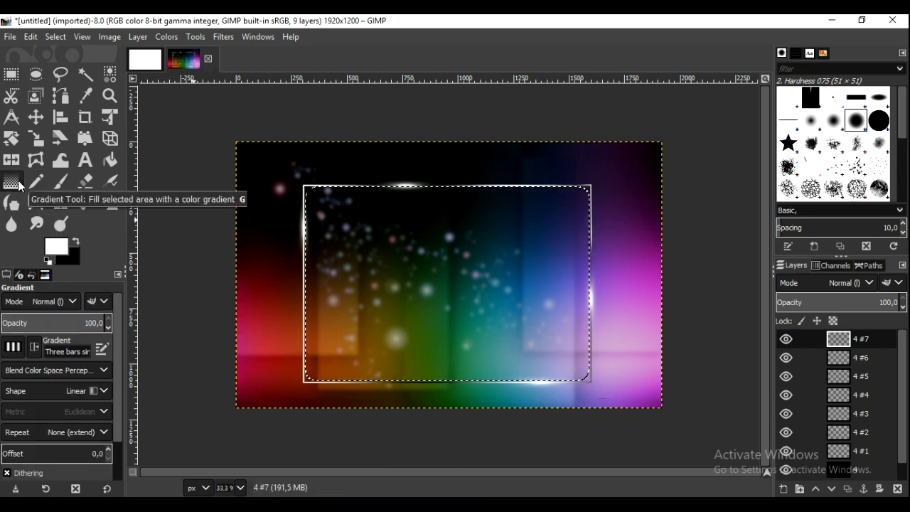
pyautogui.click(22, 349)
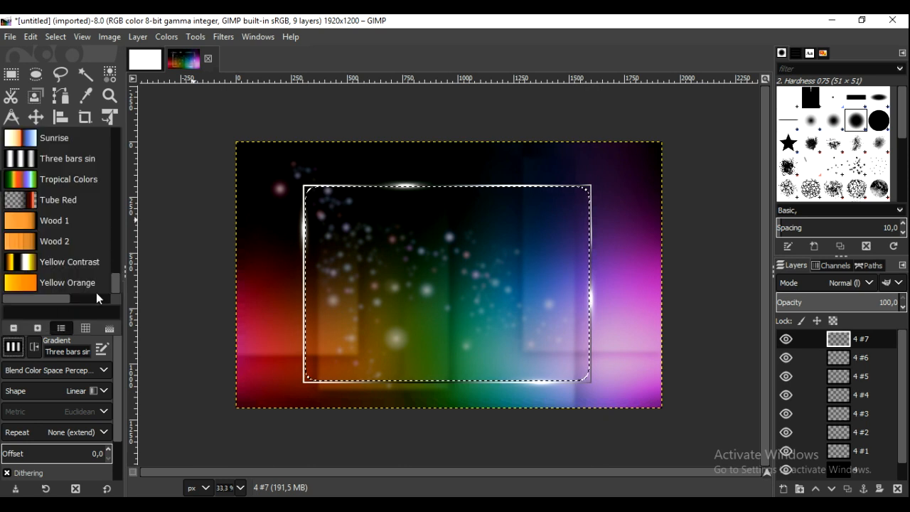
pyautogui.moveTo(118, 285); pyautogui.dragTo(117, 142)
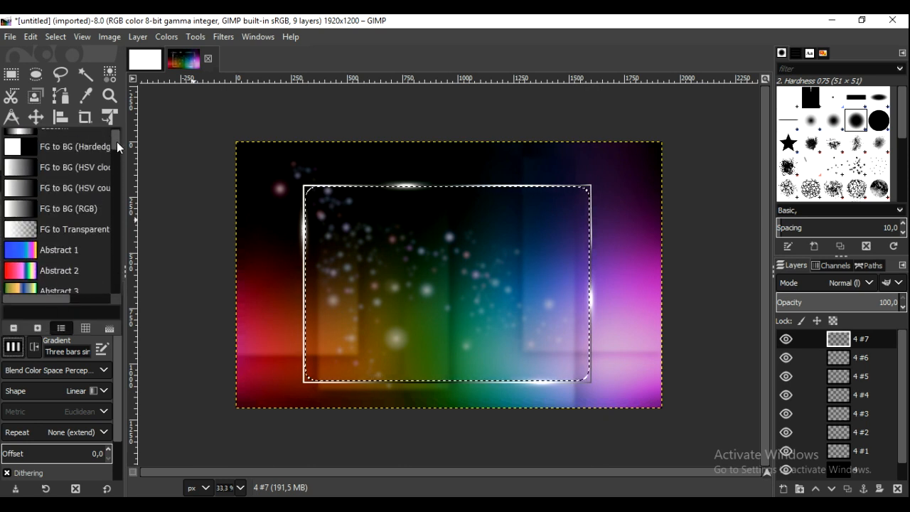
pyautogui.doubleClick(80, 230)
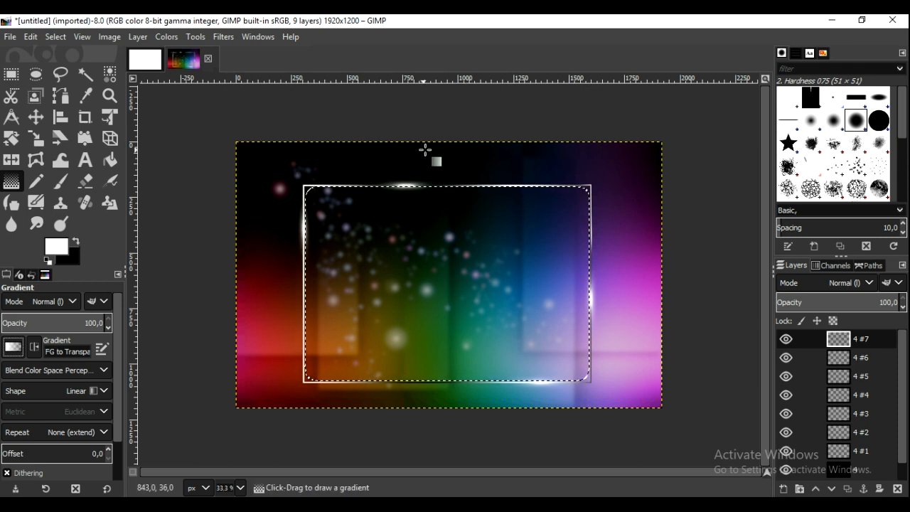
pyautogui.moveTo(446, 137); pyautogui.dragTo(447, 346)
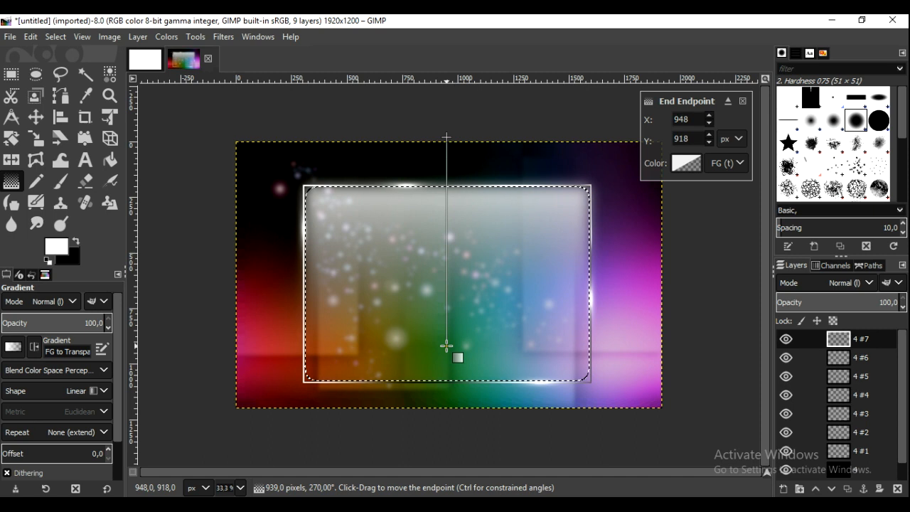
pyautogui.moveTo(446, 346)
pyautogui.mouseDown()
pyautogui.moveTo(447, 355)
pyautogui.moveTo(446, 345)
pyautogui.mouseUp()
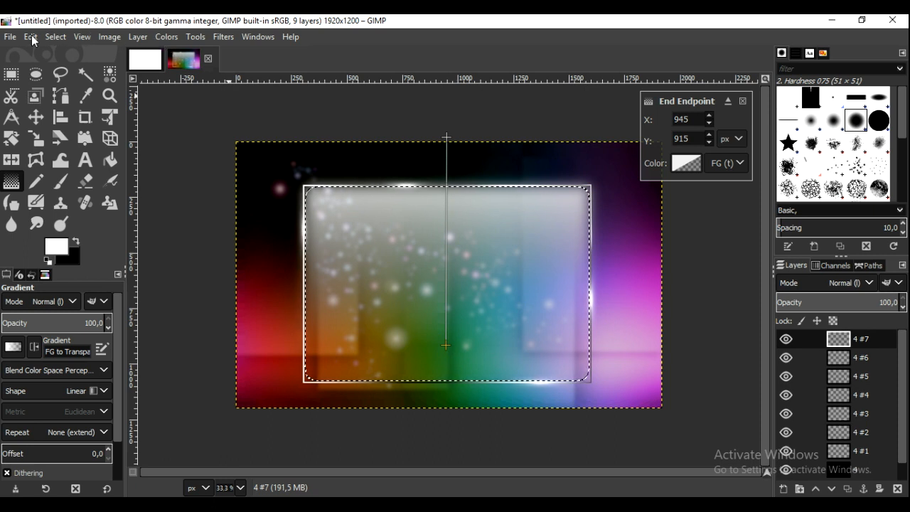
pyautogui.click(36, 118)
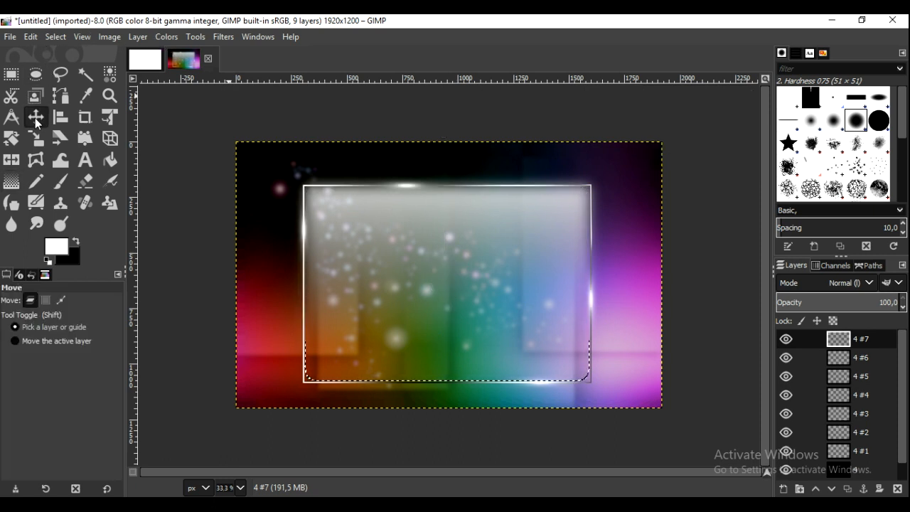
pyautogui.click(55, 37)
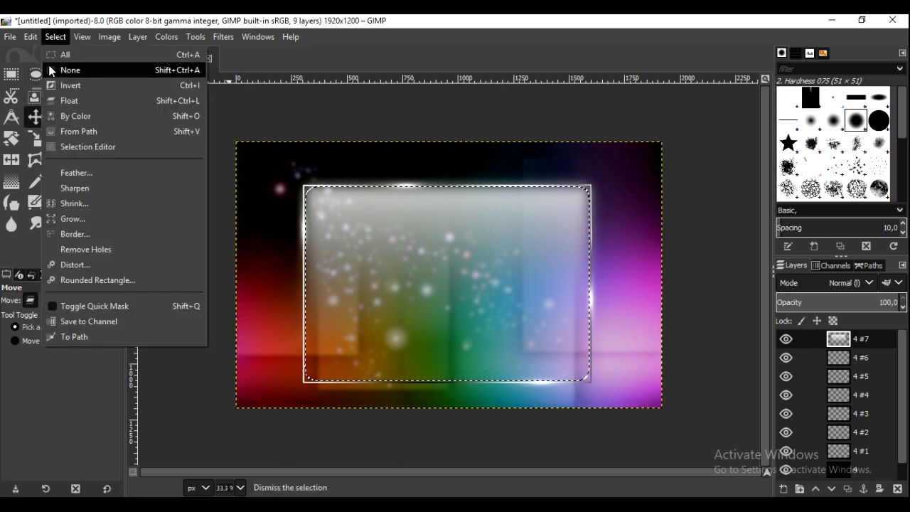
pyautogui.click(52, 69)
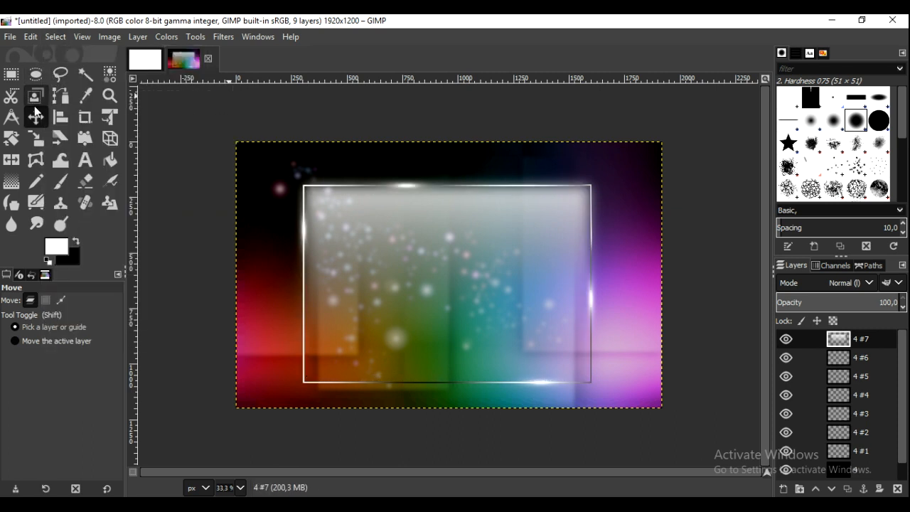
# - Trim the gradient outside the frame by inverting an unfeathered rectangular selection of about 1287 × 885 px, cutting the pixels and clearing the selection
pyautogui.click(10, 74)
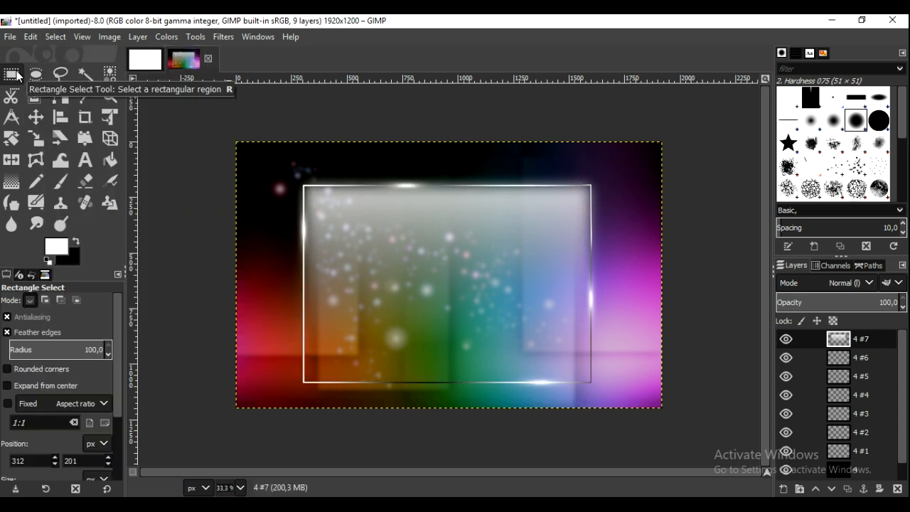
pyautogui.click(43, 332)
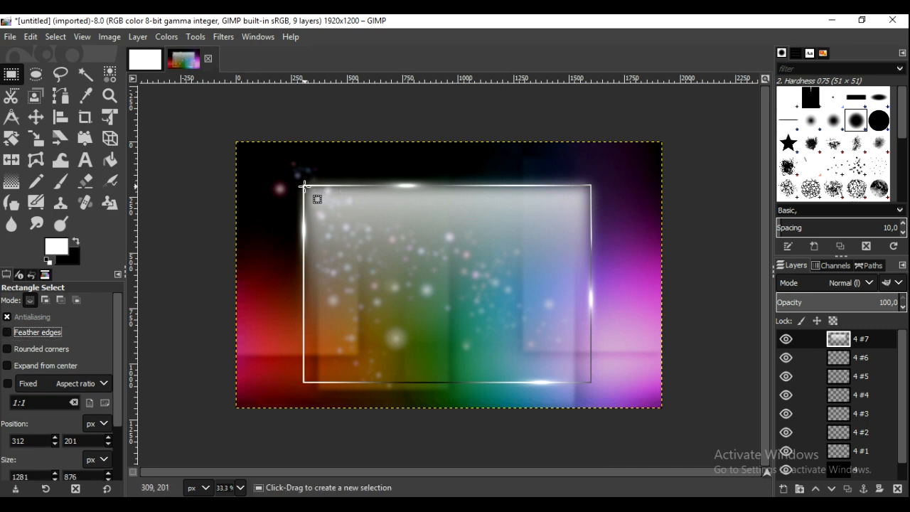
pyautogui.moveTo(304, 186); pyautogui.dragTo(591, 384)
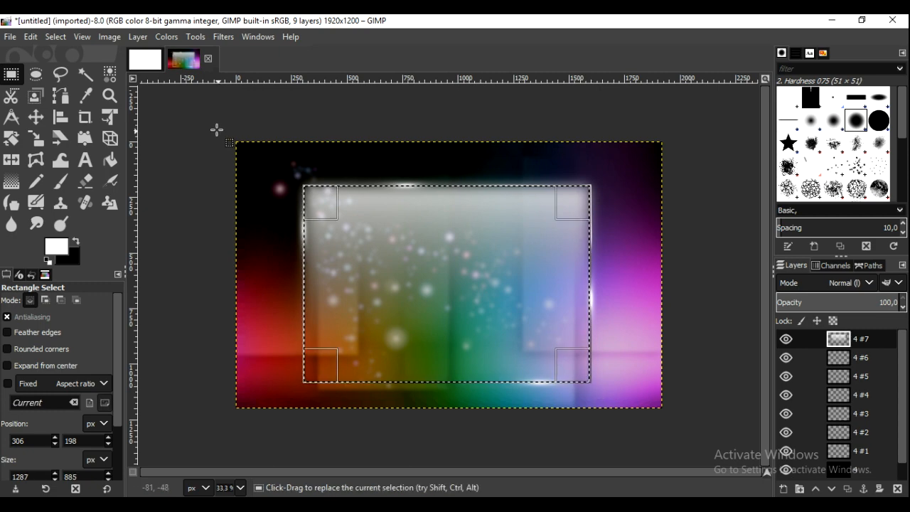
pyautogui.click(56, 37)
pyautogui.click(61, 84)
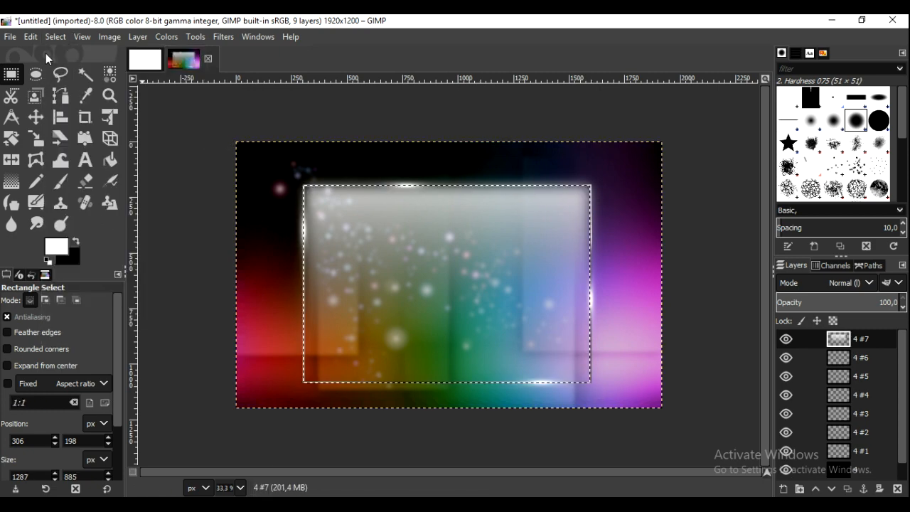
pyautogui.click(32, 37)
pyautogui.click(46, 128)
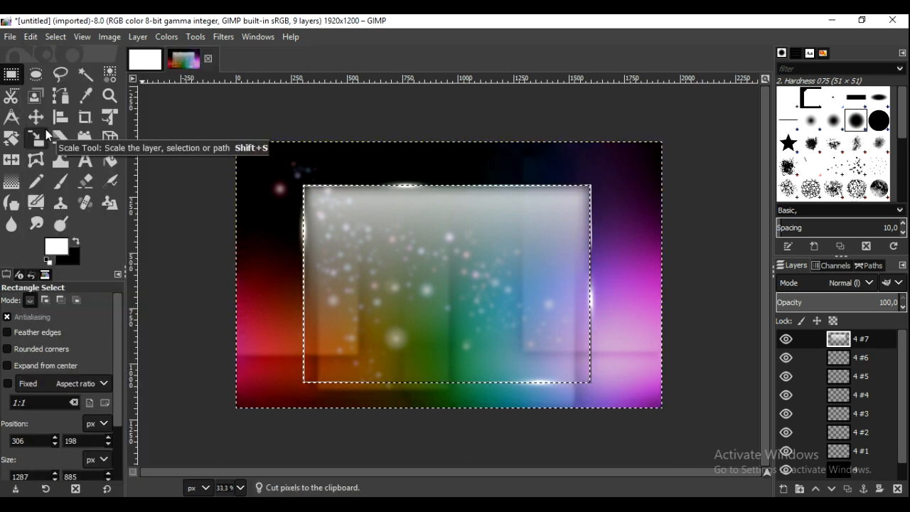
pyautogui.click(56, 37)
pyautogui.click(50, 64)
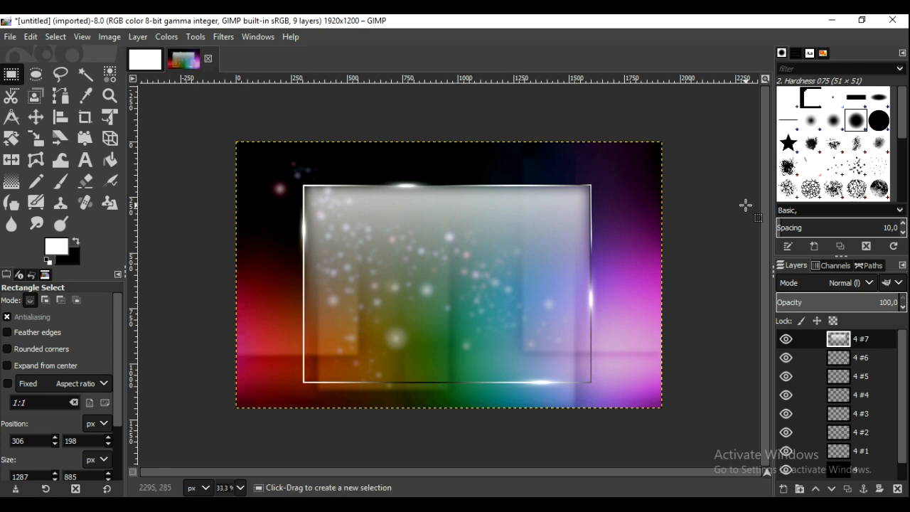
# - Lower the gradient layer's opacity to 49.7
pyautogui.click(845, 304)
pyautogui.click(844, 305)
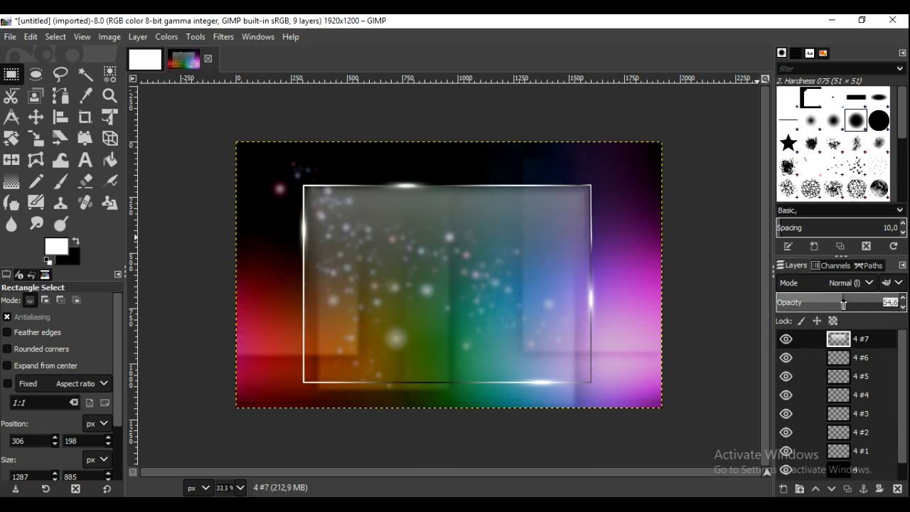
pyautogui.click(843, 305)
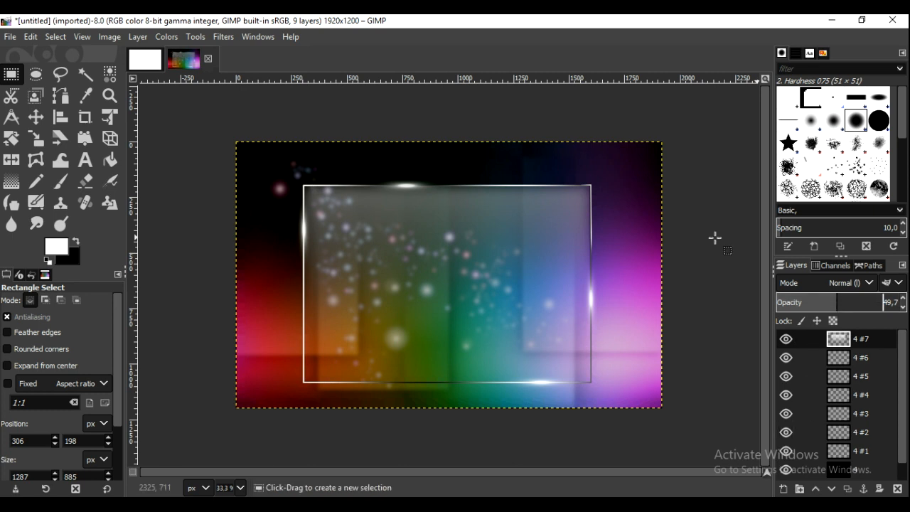
# - Place two vertical guides inside the frame's right half, at about 897 px and 1554 px
pyautogui.click(36, 116)
pyautogui.moveTo(134, 260); pyautogui.dragTo(582, 270)
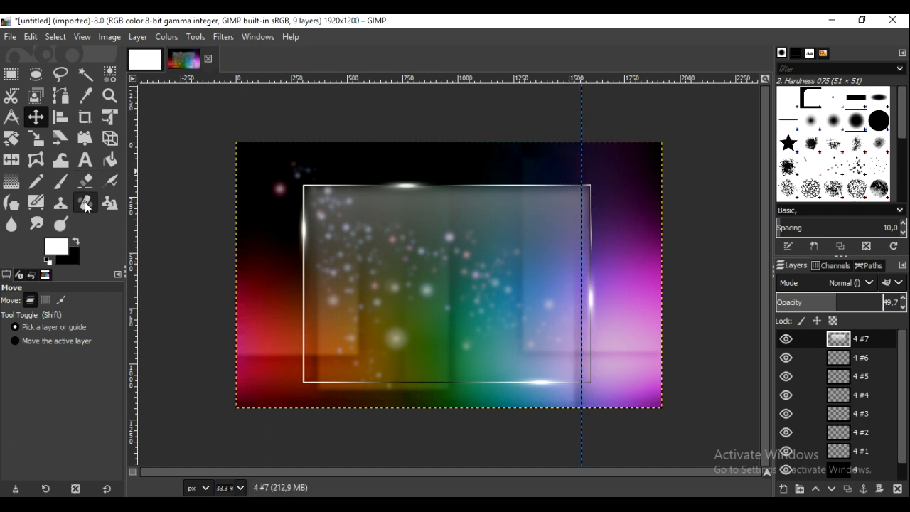
pyautogui.moveTo(129, 250); pyautogui.dragTo(443, 285)
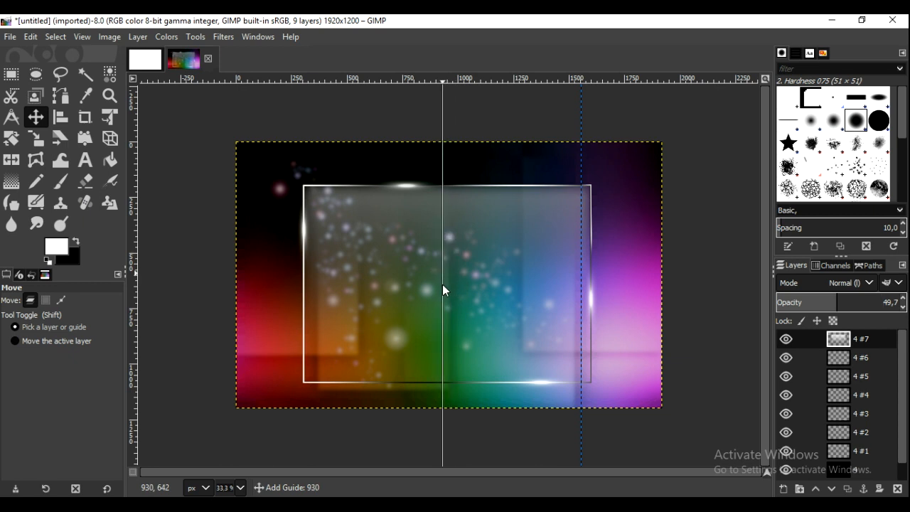
pyautogui.moveTo(442, 284); pyautogui.dragTo(443, 285)
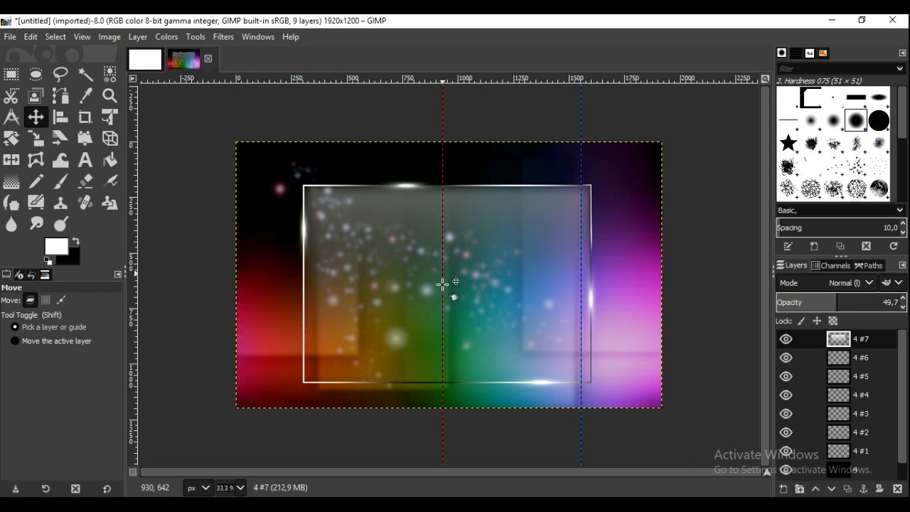
pyautogui.moveTo(442, 128); pyautogui.dragTo(437, 128)
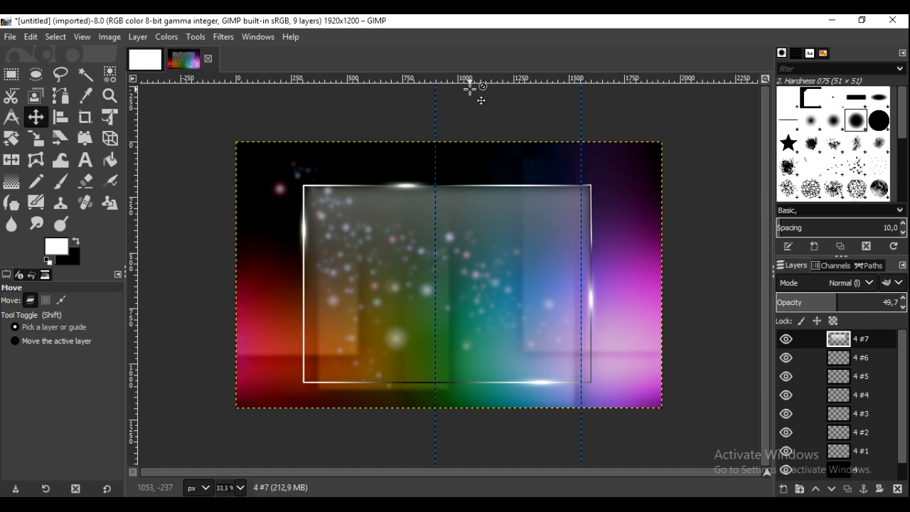
# - Add four horizontal guides across the frame's lower half, at about 597, 750, 849 and 1002 px
pyautogui.moveTo(478, 80); pyautogui.dragTo(481, 362)
pyautogui.moveTo(541, 75); pyautogui.dragTo(516, 331)
pyautogui.moveTo(148, 363); pyautogui.dragTo(143, 365)
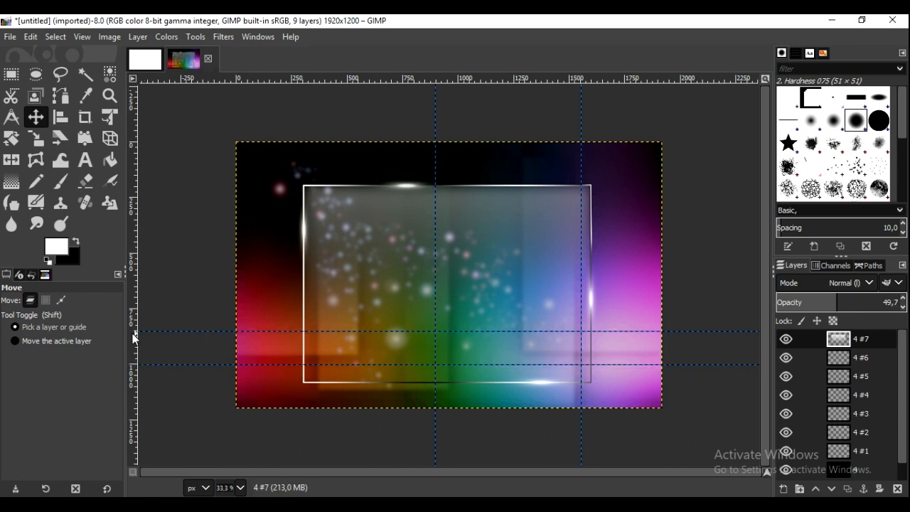
pyautogui.moveTo(463, 76); pyautogui.dragTo(490, 308)
pyautogui.moveTo(545, 81); pyautogui.dragTo(546, 275)
# - Select the upper box between the guides, about 657 × 153 px, with unfeathered edges and cut it out of the gradient layer
pyautogui.click(11, 75)
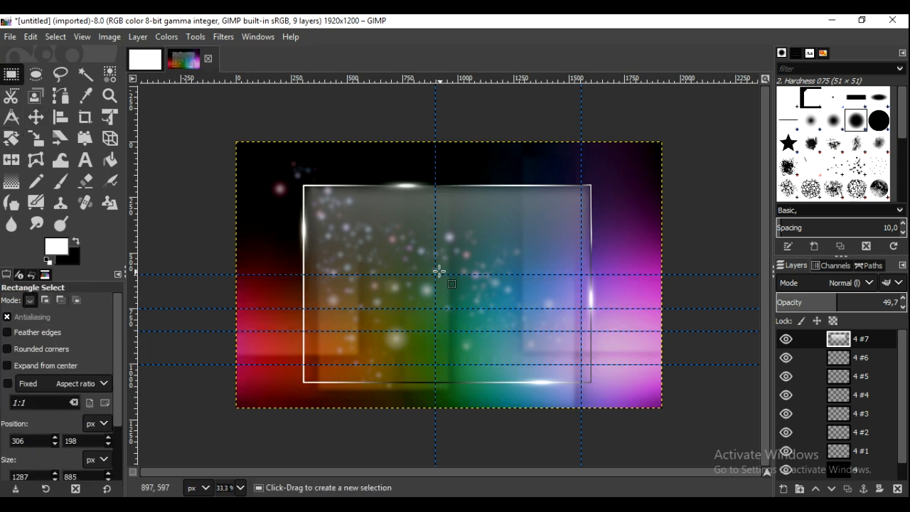
pyautogui.moveTo(436, 275); pyautogui.dragTo(581, 308)
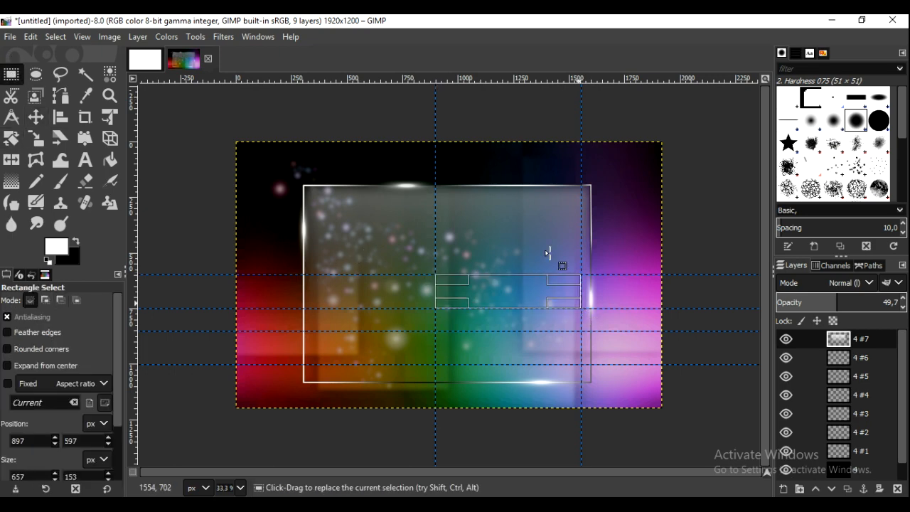
pyautogui.click(30, 36)
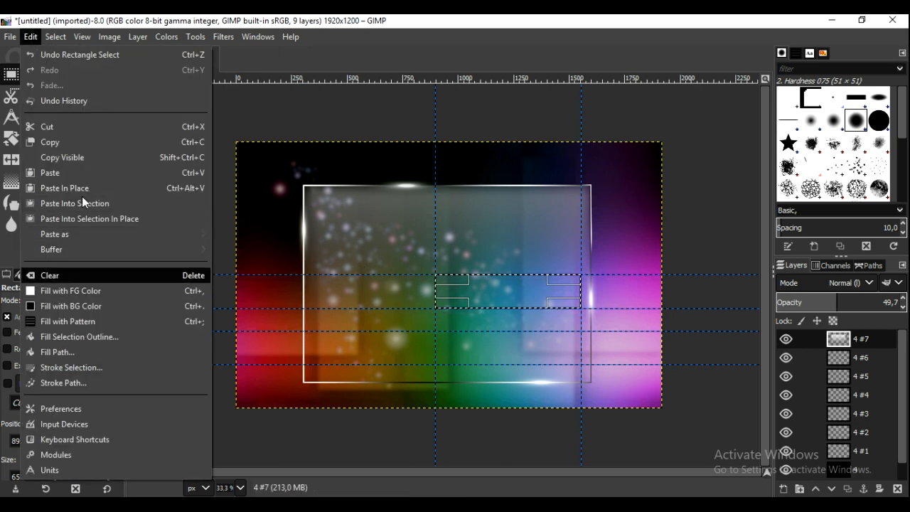
pyautogui.click(61, 126)
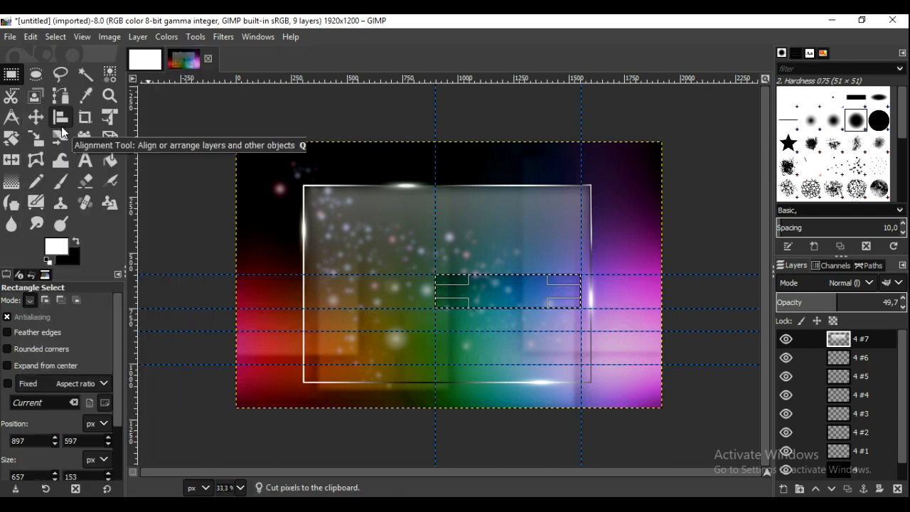
# - Move the rectangular selection down to the lower pair of guides and cut that area out of the gradient layer
pyautogui.moveTo(517, 294); pyautogui.dragTo(530, 352)
pyautogui.click(36, 37)
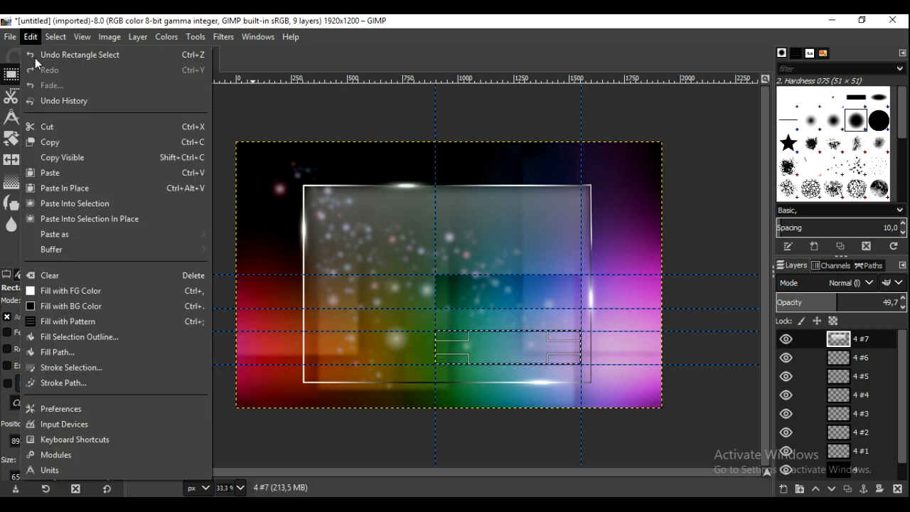
pyautogui.click(42, 128)
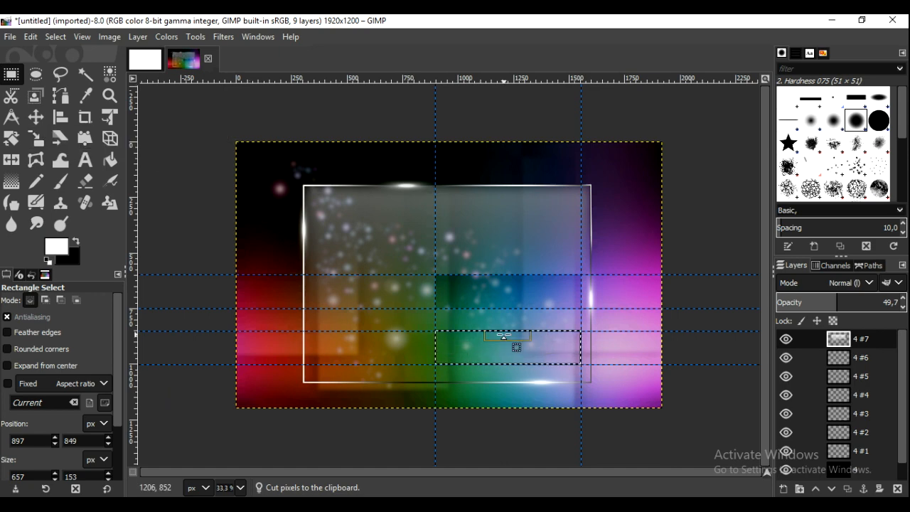
# - Create a new layer and fill the lower box selection with the white foreground color
pyautogui.click(784, 489)
pyautogui.click(807, 477)
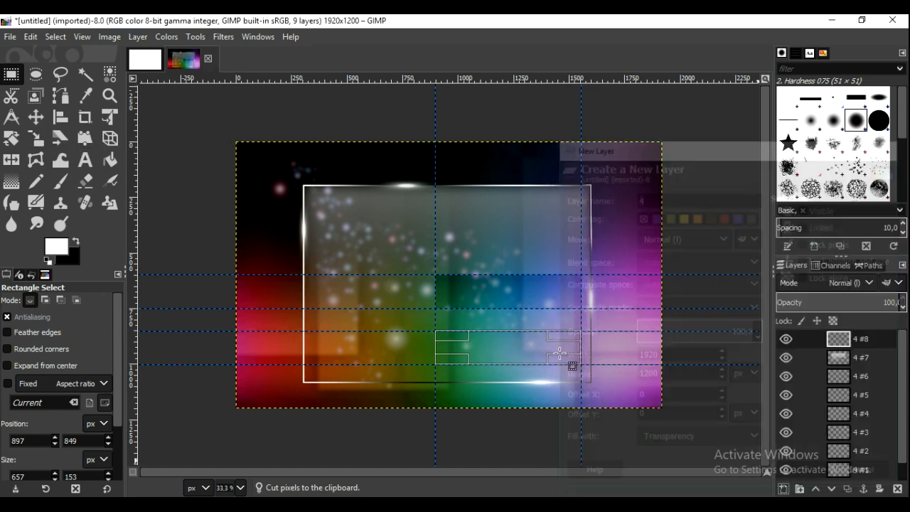
pyautogui.click(32, 37)
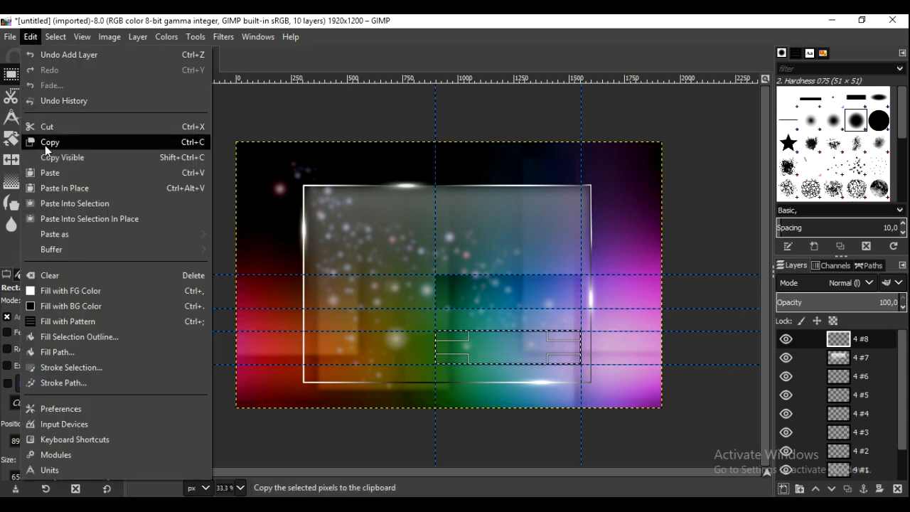
pyautogui.click(49, 291)
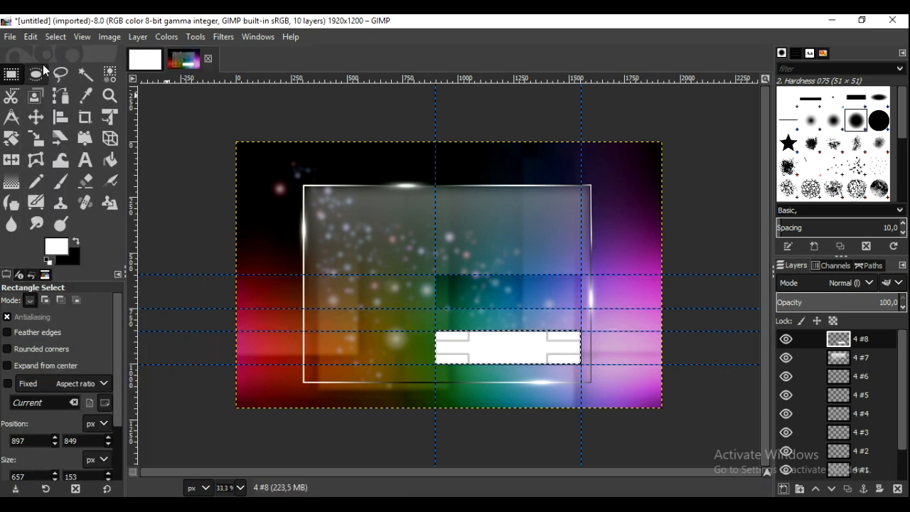
# - Shrink the lower box selection by a few pixels and cut out the white interior, leaving a thin outline
pyautogui.click(56, 37)
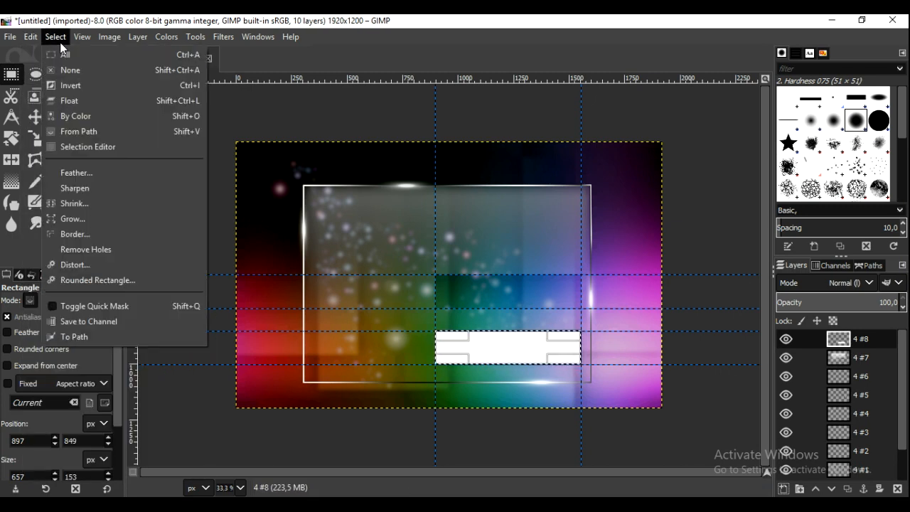
pyautogui.click(95, 203)
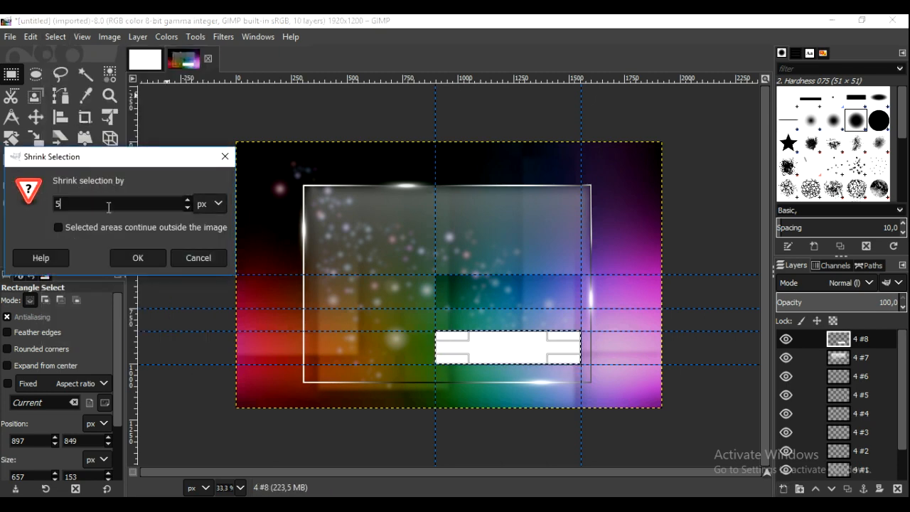
pyautogui.press('Return')
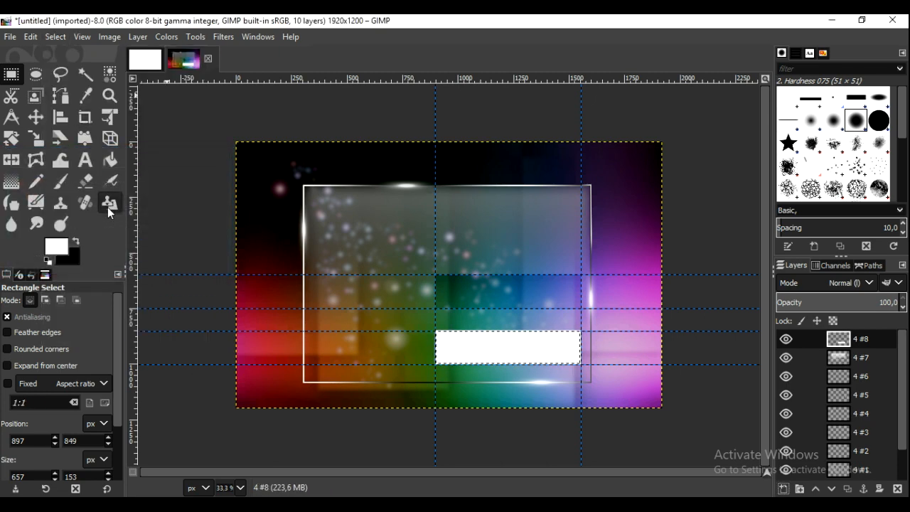
pyautogui.click(31, 37)
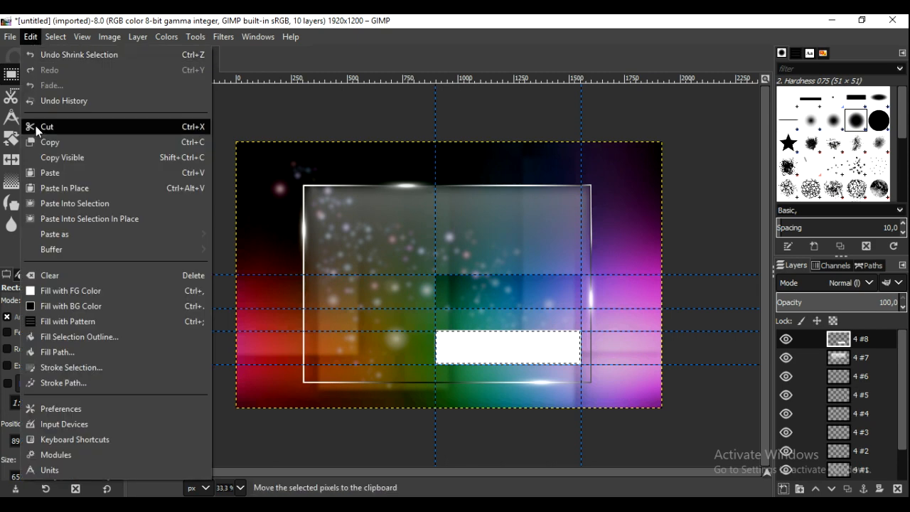
pyautogui.click(36, 125)
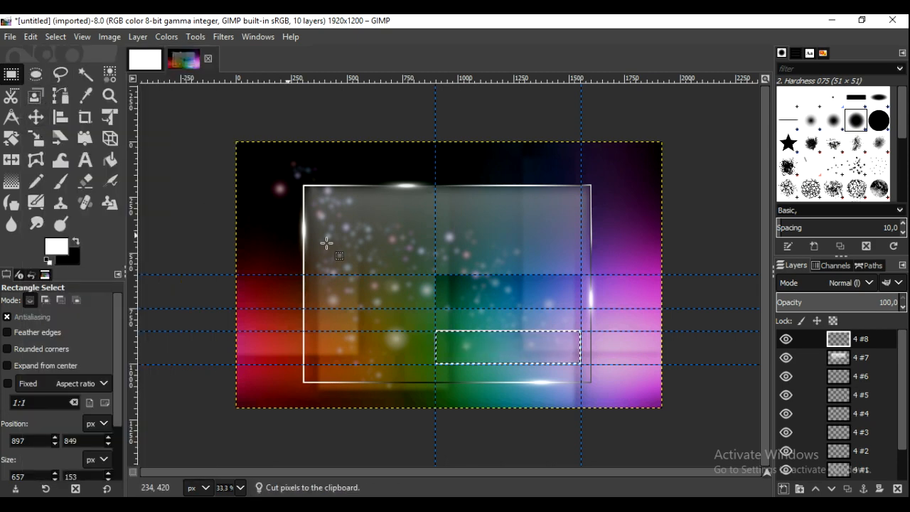
# - Select the upper box between the guides, about 657 × 153 px, and fill it with the white foreground color
pyautogui.moveTo(436, 275); pyautogui.dragTo(587, 314)
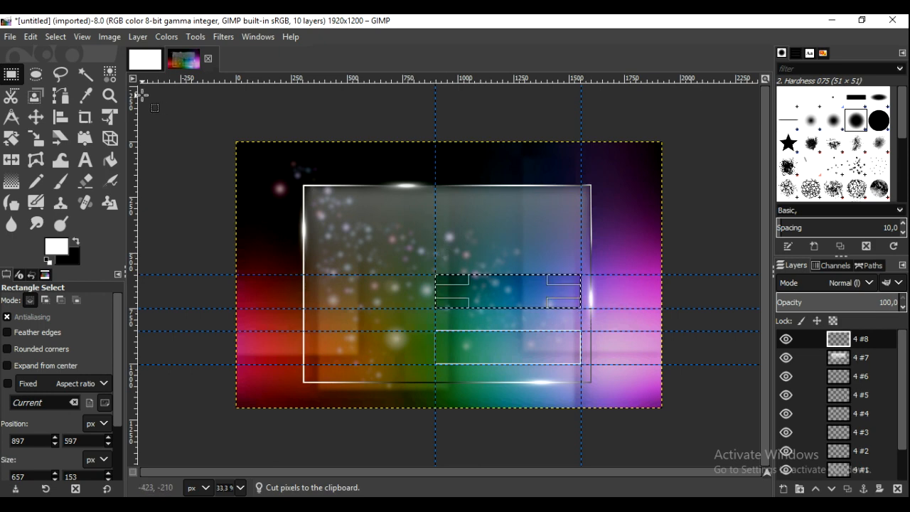
pyautogui.click(31, 37)
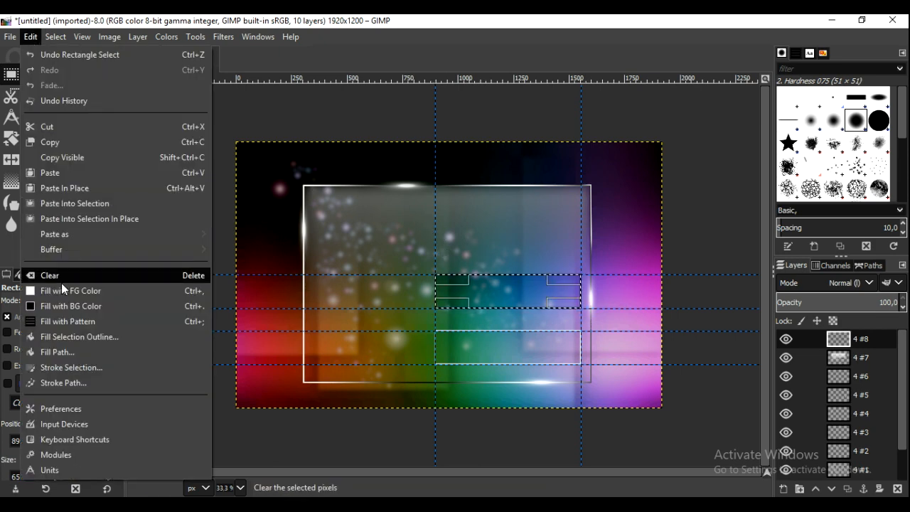
pyautogui.click(61, 288)
# - Shrink the upper box selection by 3 px, cut out its white interior and clear the selection
pyautogui.click(55, 37)
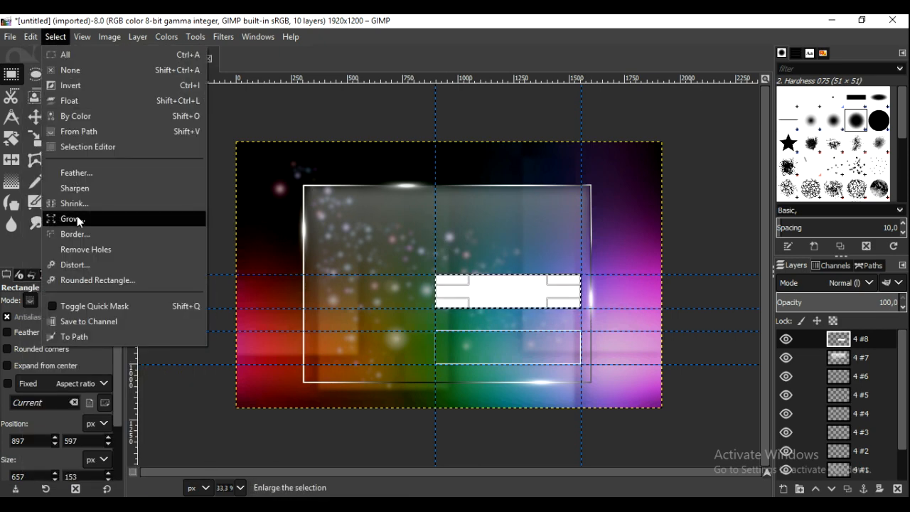
pyautogui.click(115, 202)
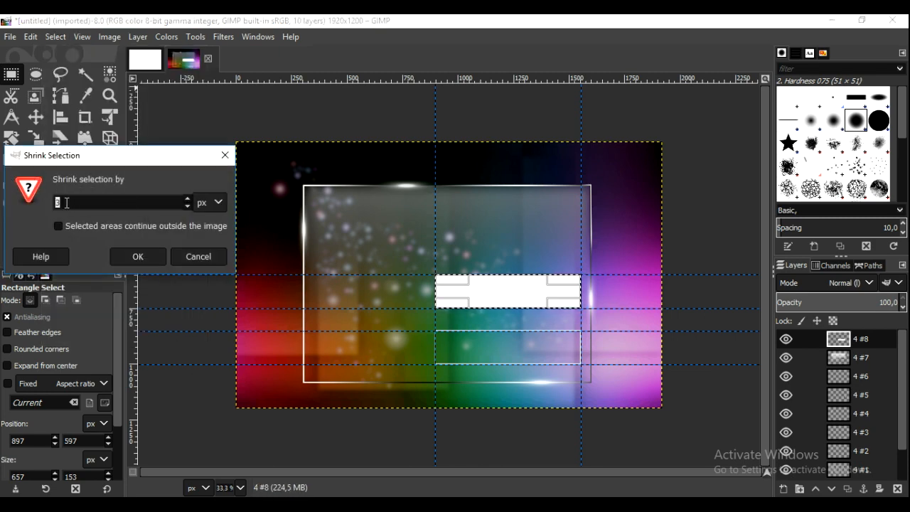
pyautogui.click(145, 254)
pyautogui.click(34, 37)
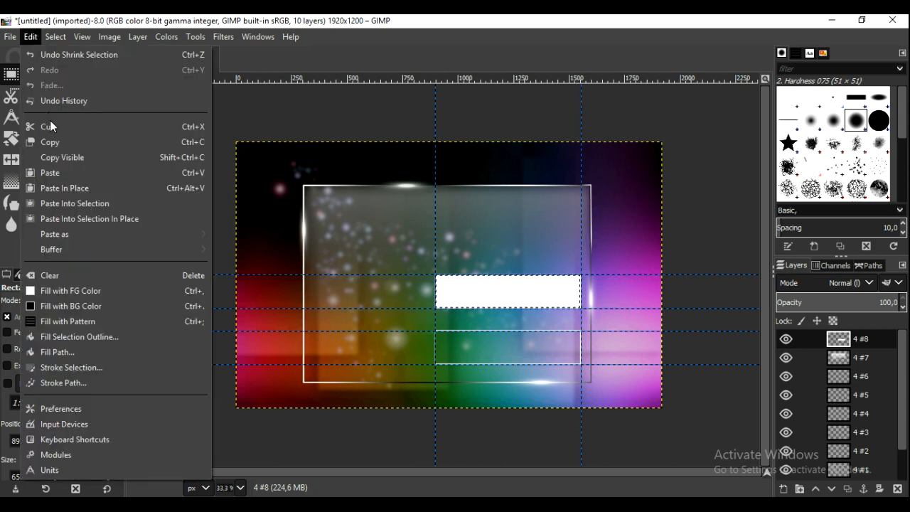
pyautogui.click(49, 120)
pyautogui.click(55, 36)
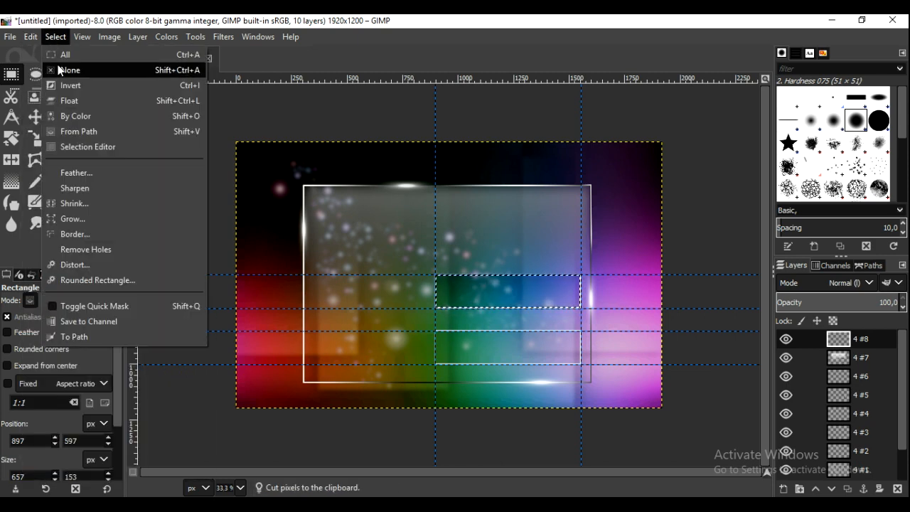
pyautogui.click(60, 67)
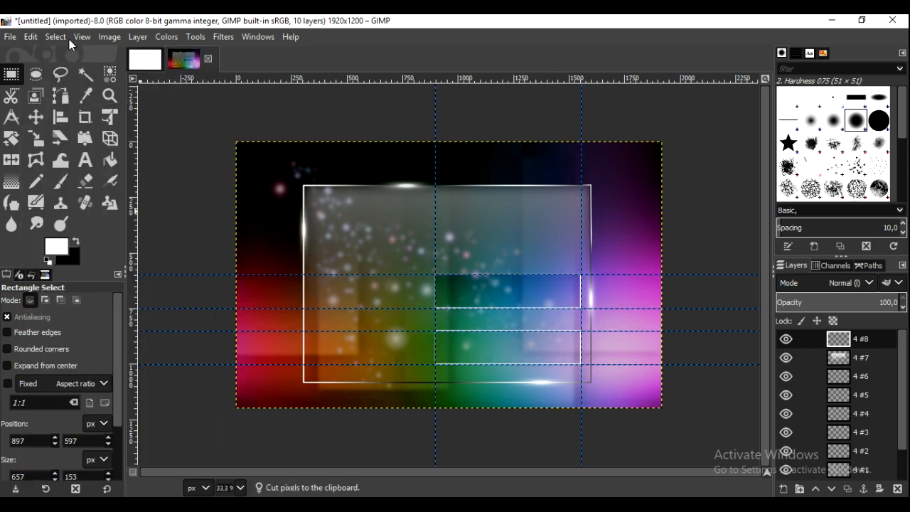
# - Remove the four horizontal and two vertical guides from the image by moving them off the canvas
pyautogui.click(36, 118)
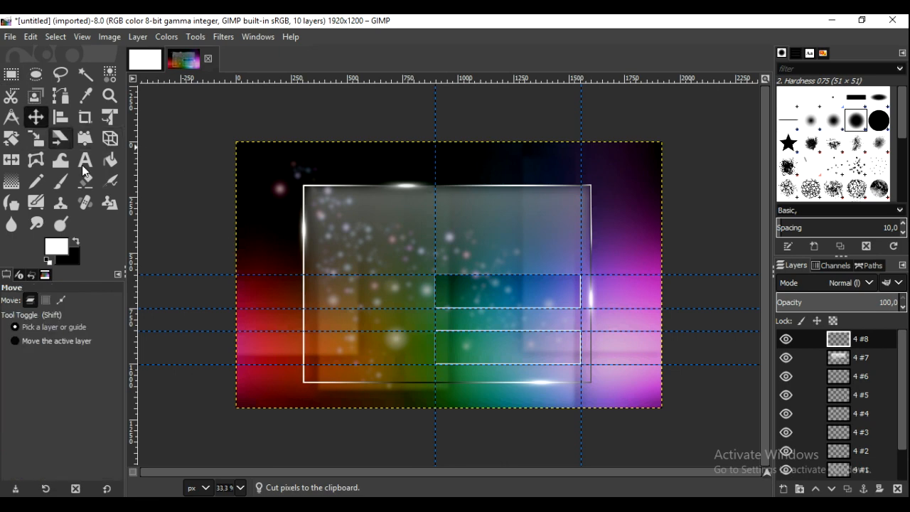
pyautogui.moveTo(181, 275); pyautogui.dragTo(200, 456)
pyautogui.moveTo(207, 307); pyautogui.dragTo(207, 506)
pyautogui.moveTo(212, 364); pyautogui.dragTo(197, 510)
pyautogui.moveTo(211, 331); pyautogui.dragTo(210, 508)
pyautogui.moveTo(434, 153); pyautogui.dragTo(3, 142)
pyautogui.moveTo(581, 105); pyautogui.dragTo(7, 112)
pyautogui.click(787, 344)
pyautogui.click(787, 345)
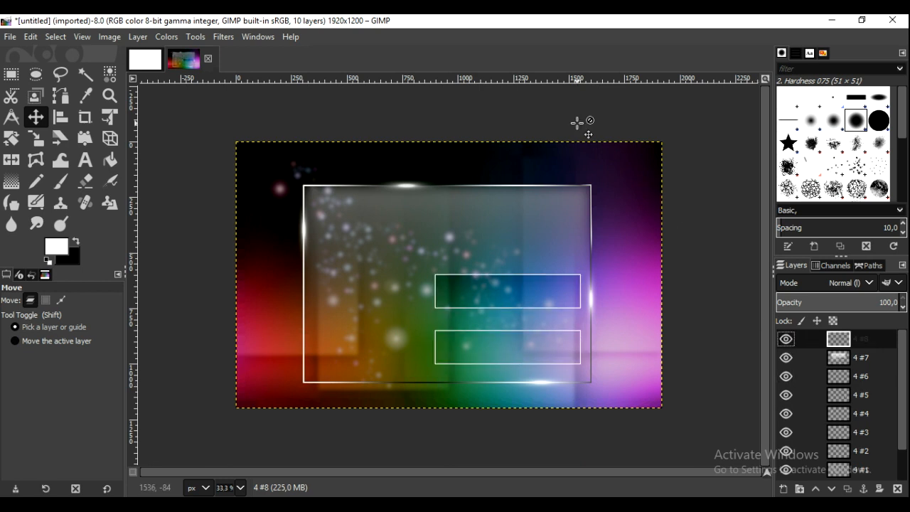
# - Apply a slight Gaussian Blur to the layer with the two box outlines
pyautogui.click(224, 38)
pyautogui.moveTo(231, 125)
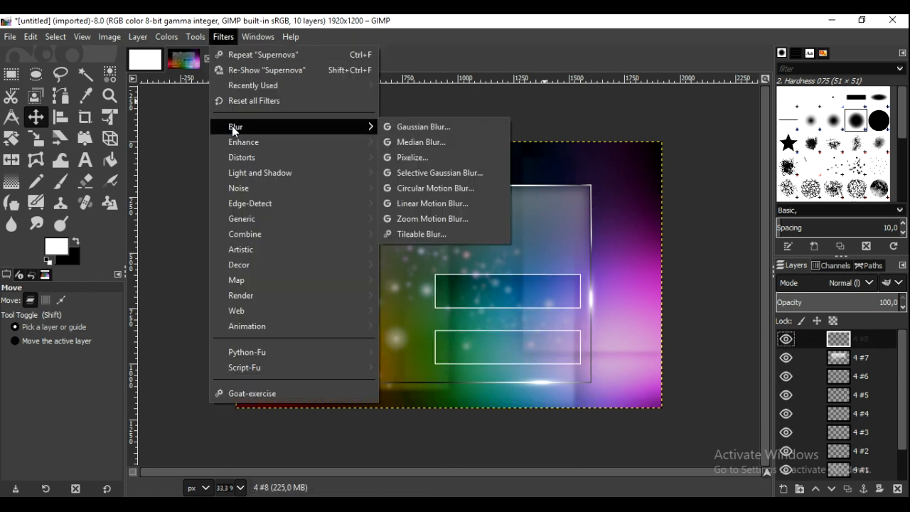
pyautogui.click(412, 125)
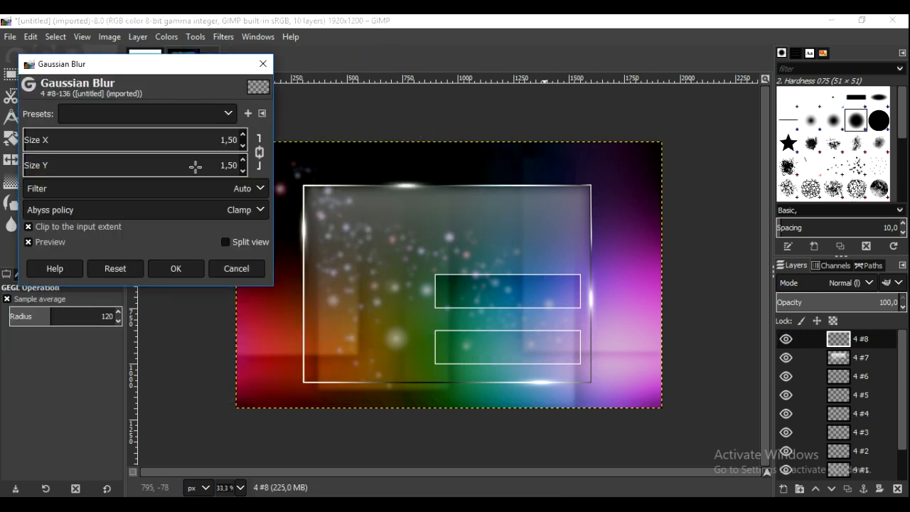
pyautogui.click(244, 146)
pyautogui.click(192, 273)
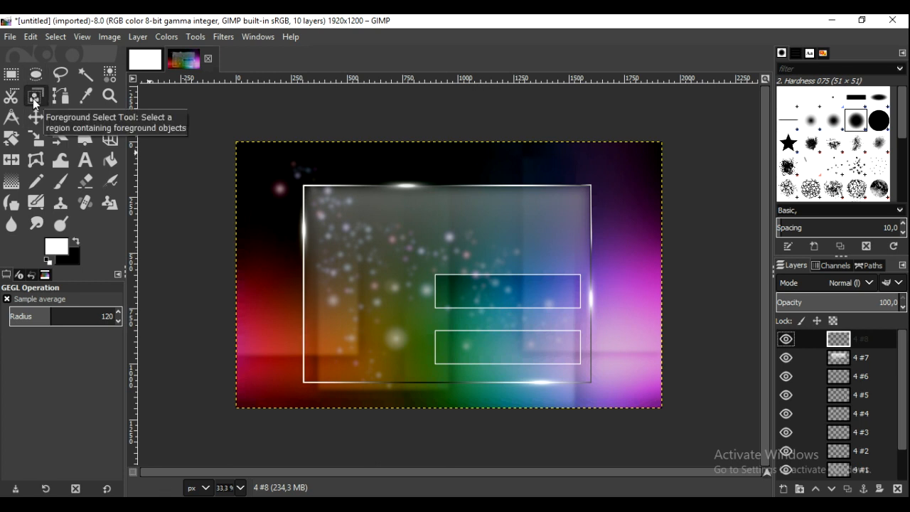
# - Add two horizontal guides, one through the middle height of each outlined box
pyautogui.click(89, 162)
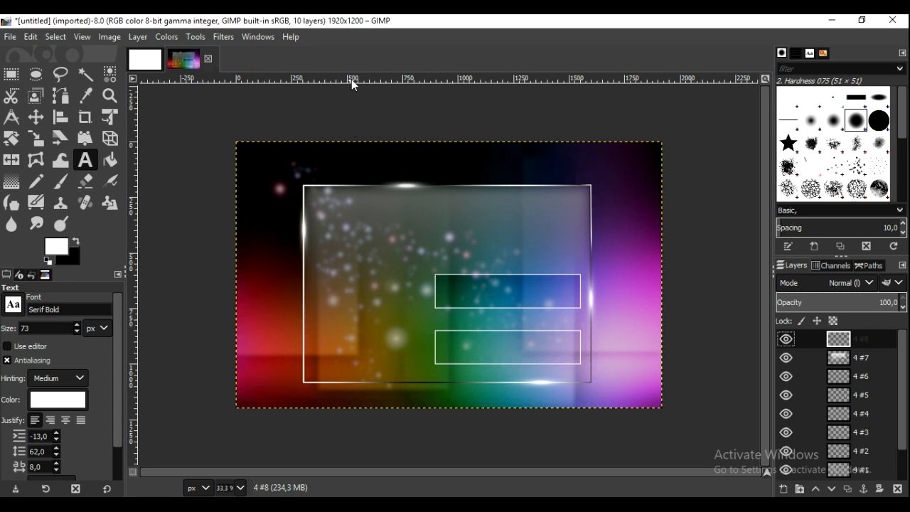
pyautogui.moveTo(351, 81); pyautogui.dragTo(359, 291)
pyautogui.moveTo(370, 78); pyautogui.dragTo(363, 349)
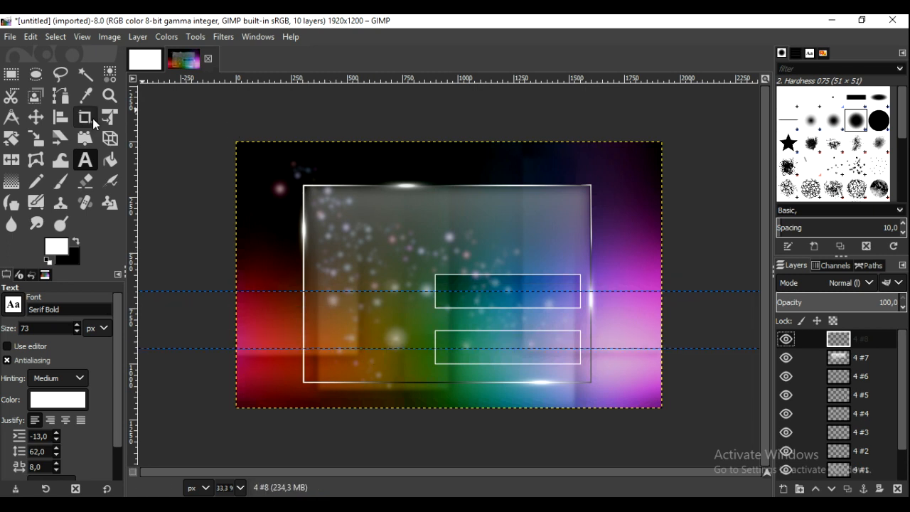
# - Add the label USER NAME in white 60 px Serif Bold beside the upper box
pyautogui.moveTo(310, 280); pyautogui.dragTo(431, 311)
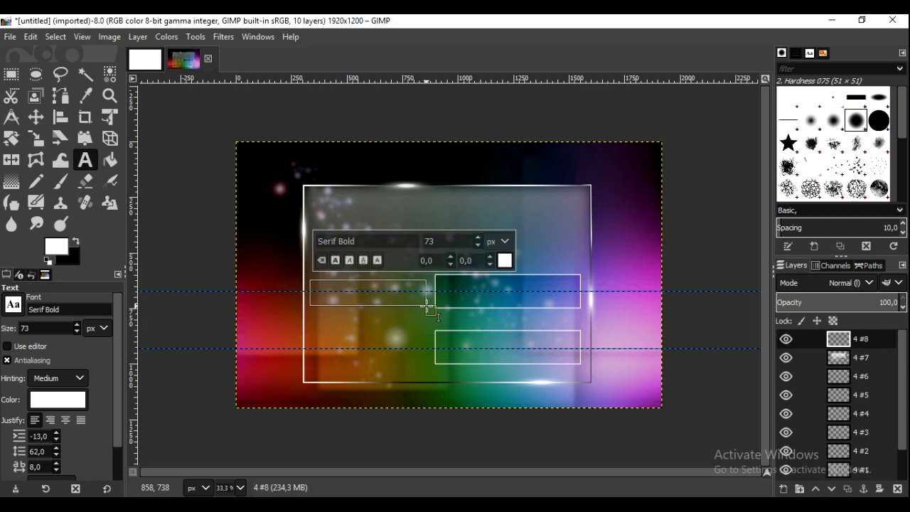
pyautogui.doubleClick(60, 329)
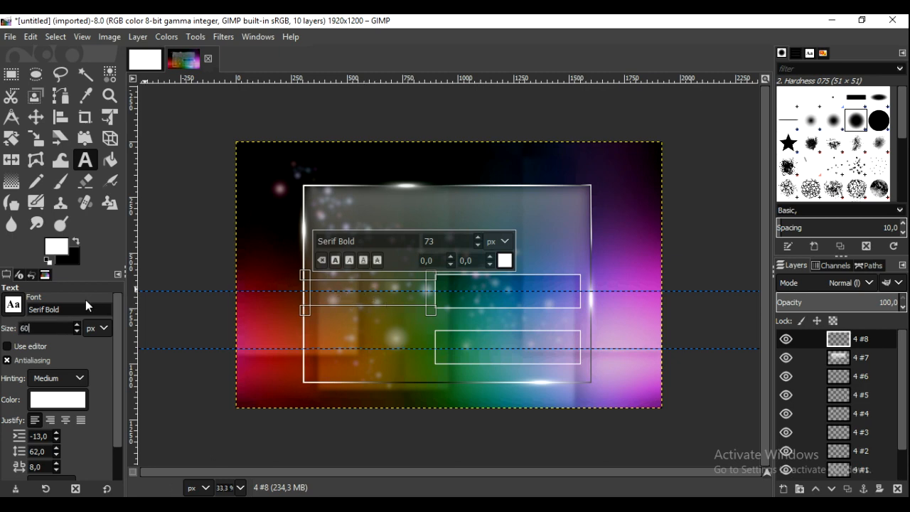
pyautogui.tripleClick(65, 306)
pyautogui.write('s')
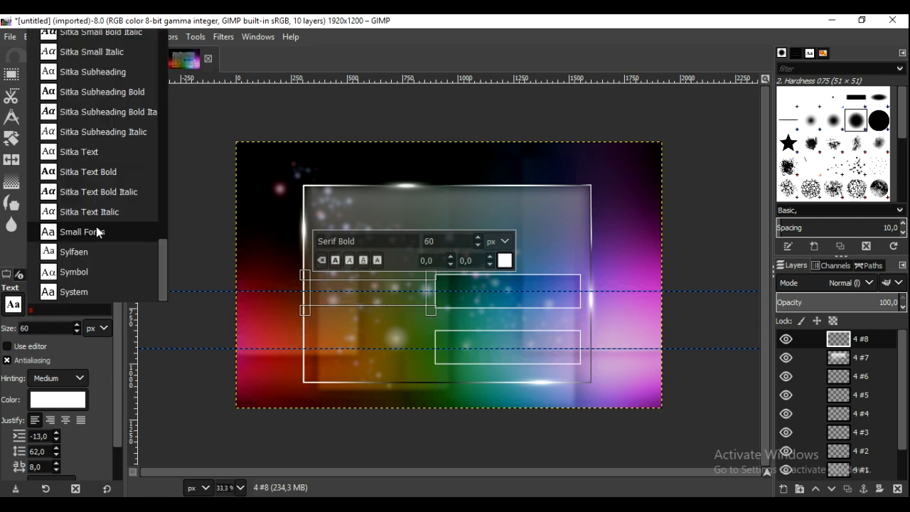
pyautogui.moveTo(166, 255); pyautogui.dragTo(166, 120)
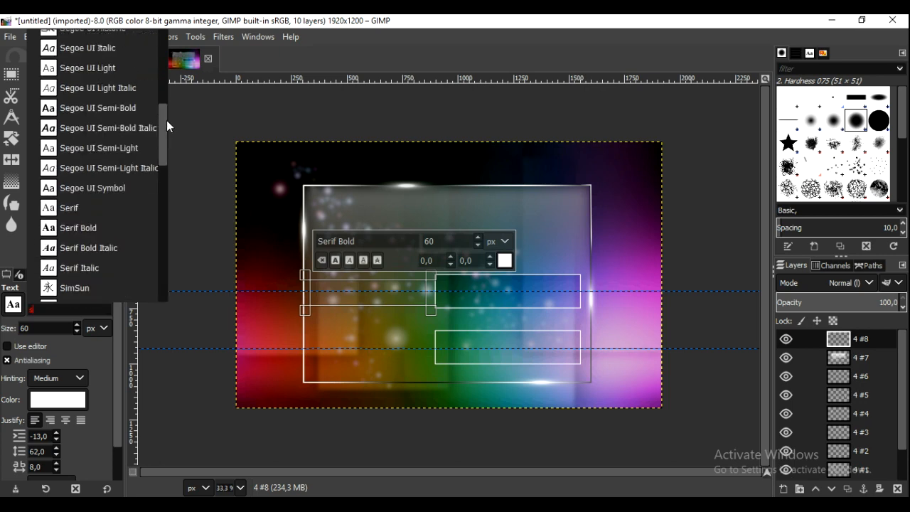
pyautogui.click(113, 228)
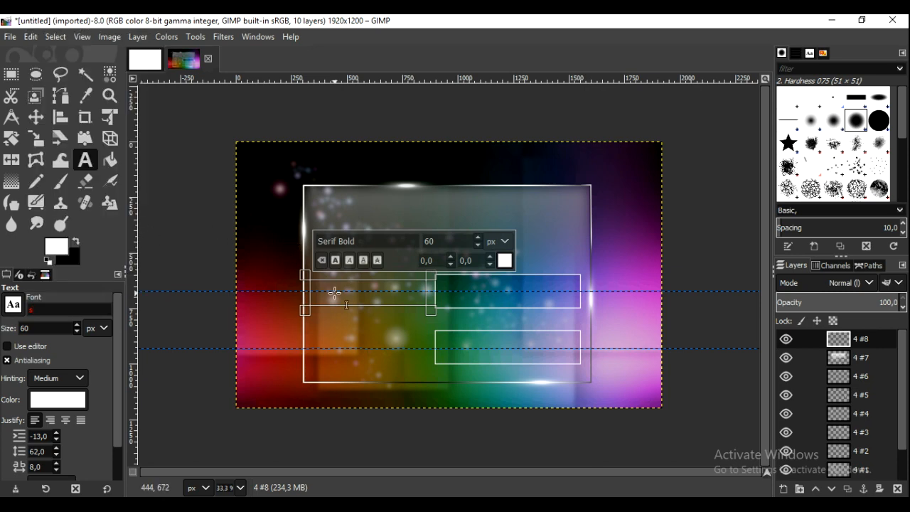
pyautogui.write('USER')
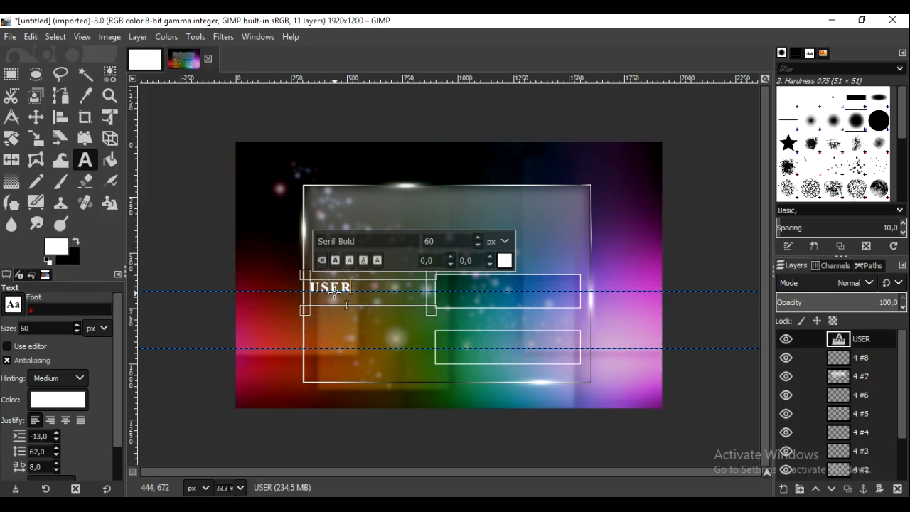
pyautogui.write(' NAME')
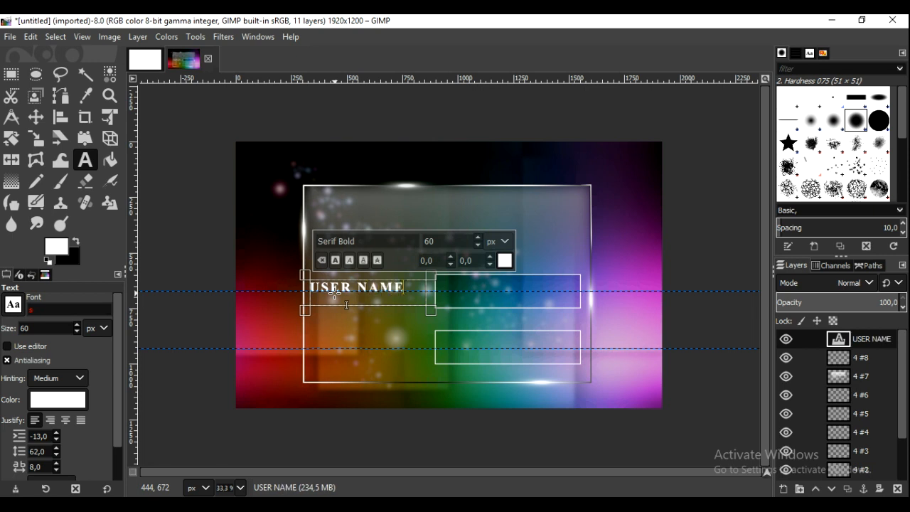
# - Resize the USER NAME text frame so the label is centered on the upper guide, slightly inside the glowing frame
pyautogui.click(306, 311)
pyautogui.click(306, 275)
pyautogui.moveTo(307, 275); pyautogui.dragTo(305, 307)
pyautogui.moveTo(407, 306); pyautogui.dragTo(448, 308)
pyautogui.moveTo(299, 278); pyautogui.dragTo(314, 282)
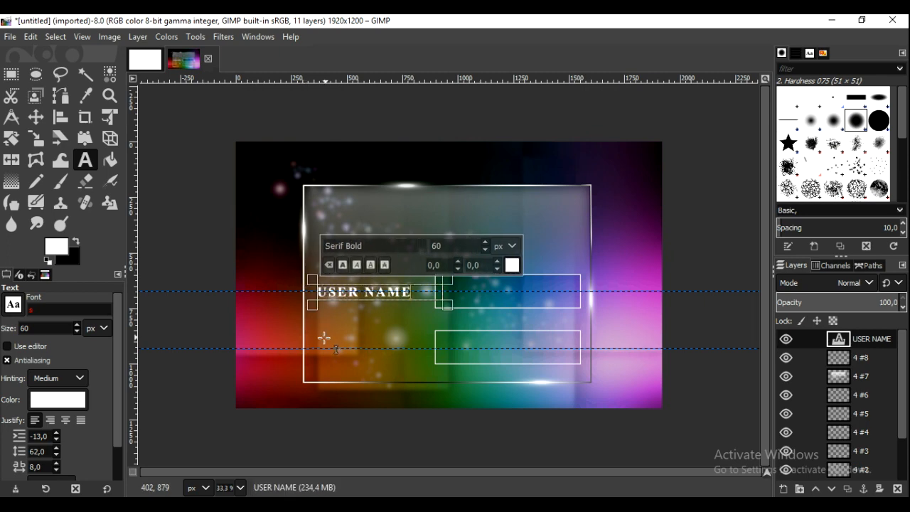
# - Add the label PASS WORD beside the lower box and align it with the lower guide and the USER NAME text
pyautogui.moveTo(316, 341); pyautogui.dragTo(427, 364)
pyautogui.write('PAS')
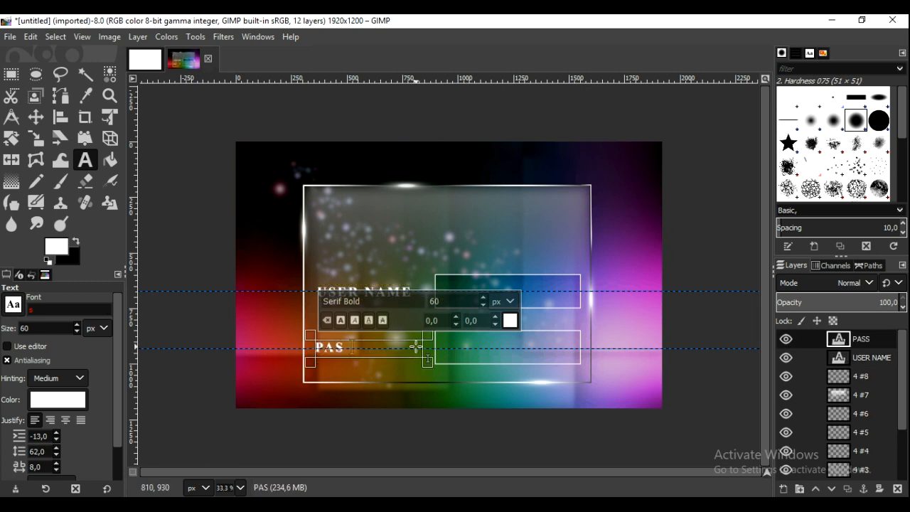
pyautogui.write('S WORD')
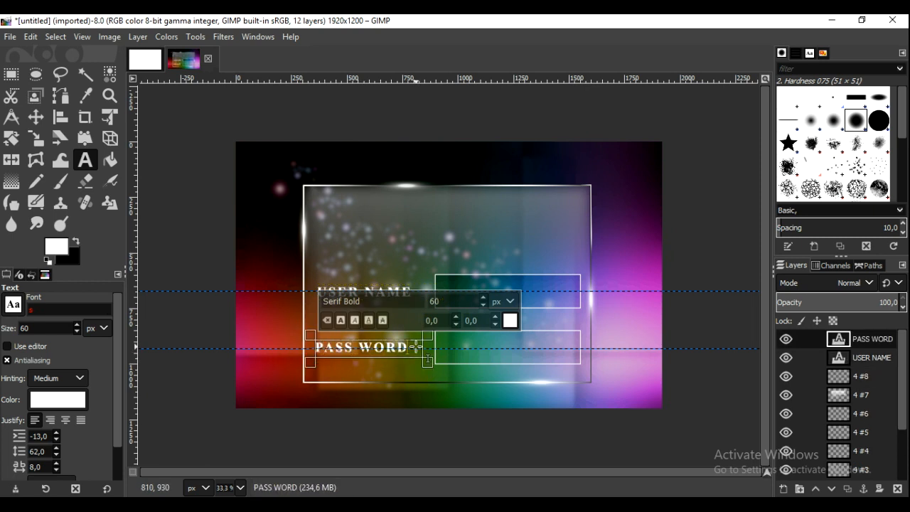
pyautogui.moveTo(309, 335); pyautogui.dragTo(311, 335)
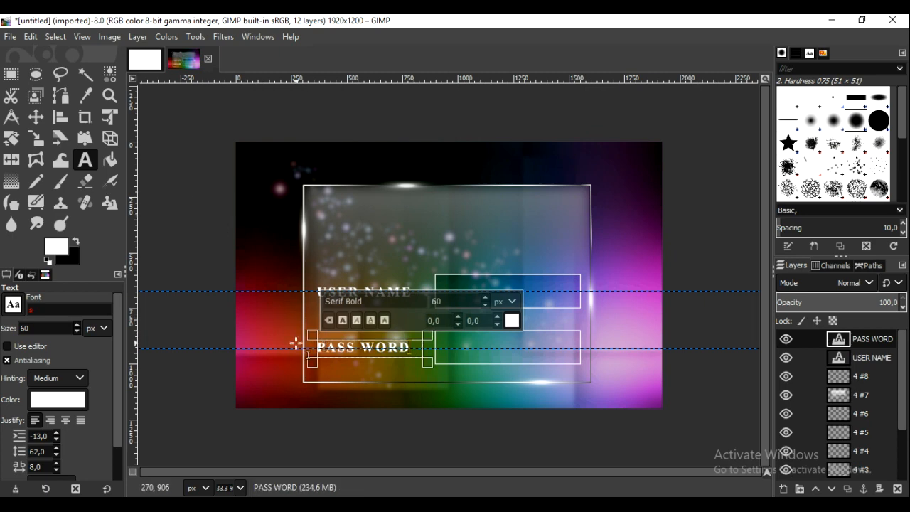
pyautogui.moveTo(310, 335); pyautogui.dragTo(311, 336)
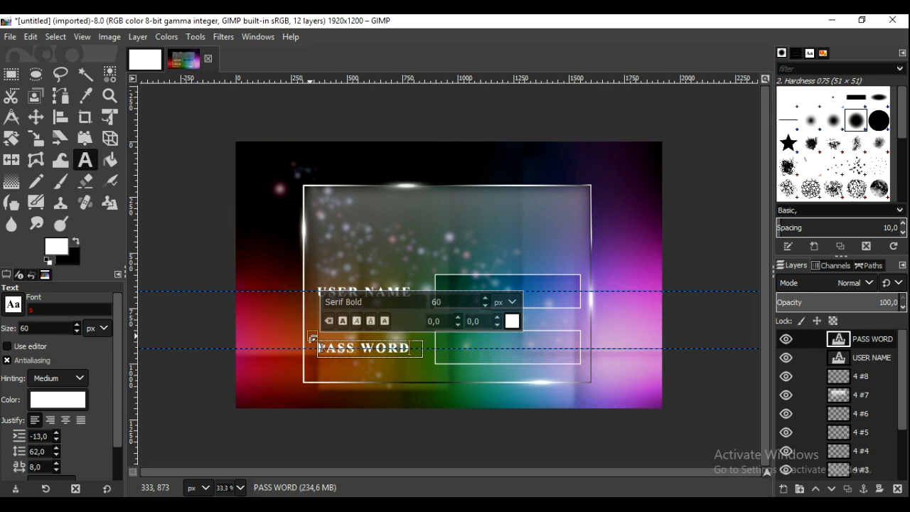
# - Add the heading YOUR INFO in the upper part of the glowing frame and adjust its text frame to center it
pyautogui.click(37, 120)
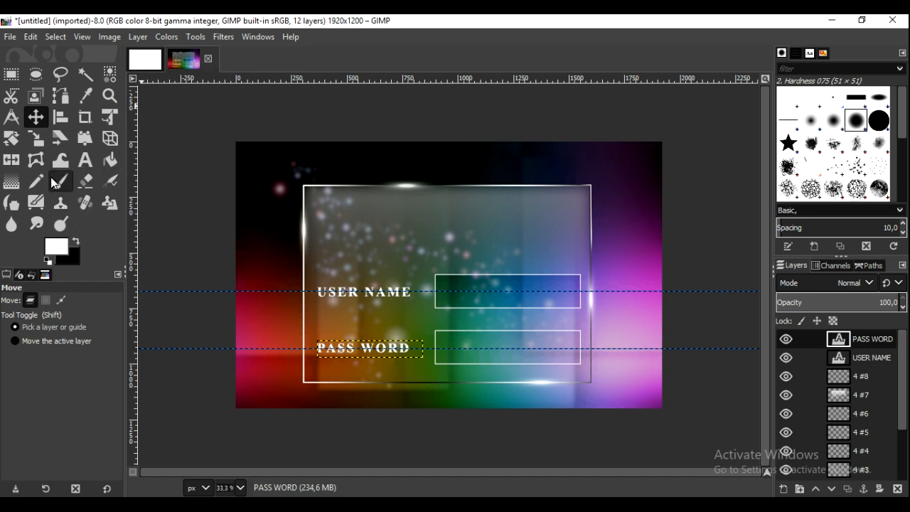
pyautogui.click(83, 167)
pyautogui.moveTo(349, 213); pyautogui.dragTo(540, 245)
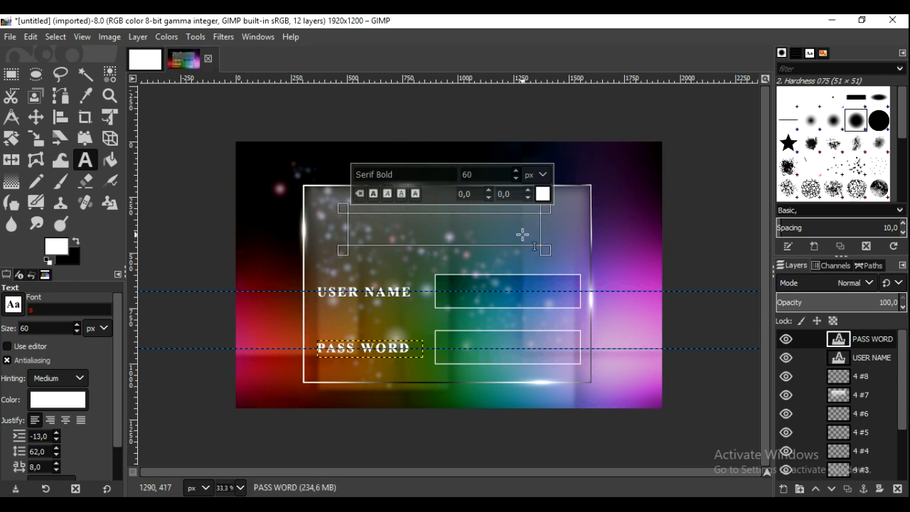
pyautogui.write('YOUR INFO')
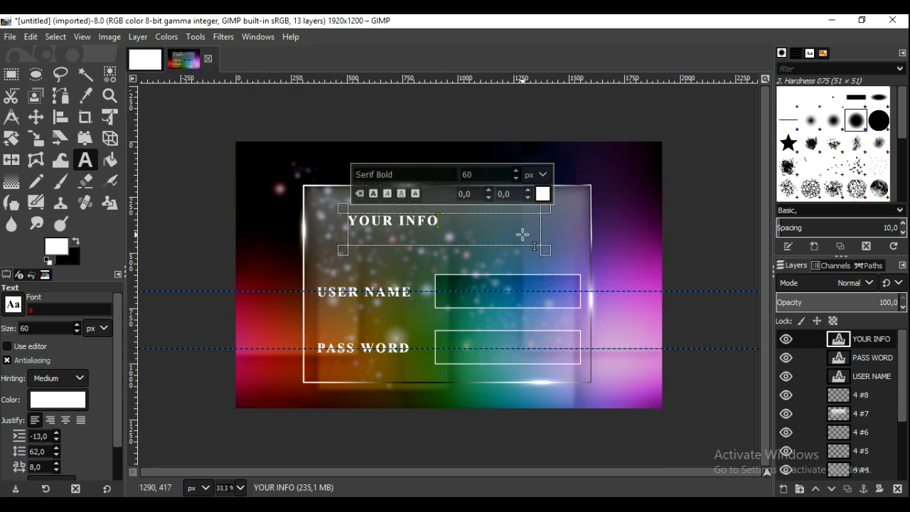
pyautogui.moveTo(343, 210); pyautogui.dragTo(389, 220)
pyautogui.click(389, 220)
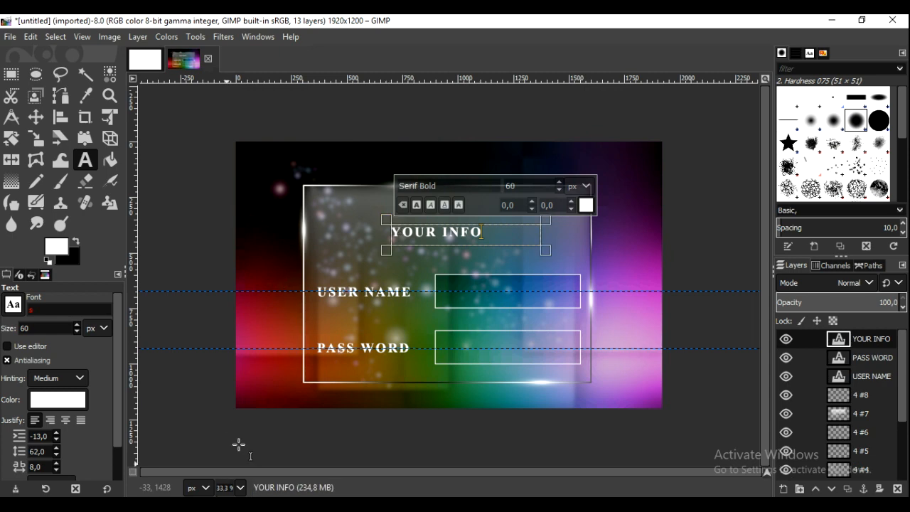
# - On a new transparent layer, draw a horizontal path across the YOUR INFO heading and stroke it with a 4 px solid white line
pyautogui.click(784, 490)
pyautogui.click(793, 479)
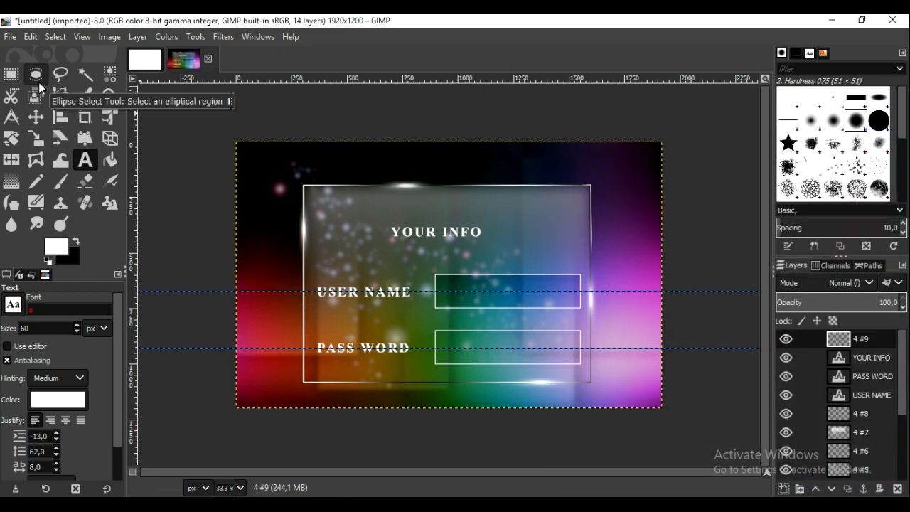
pyautogui.click(65, 102)
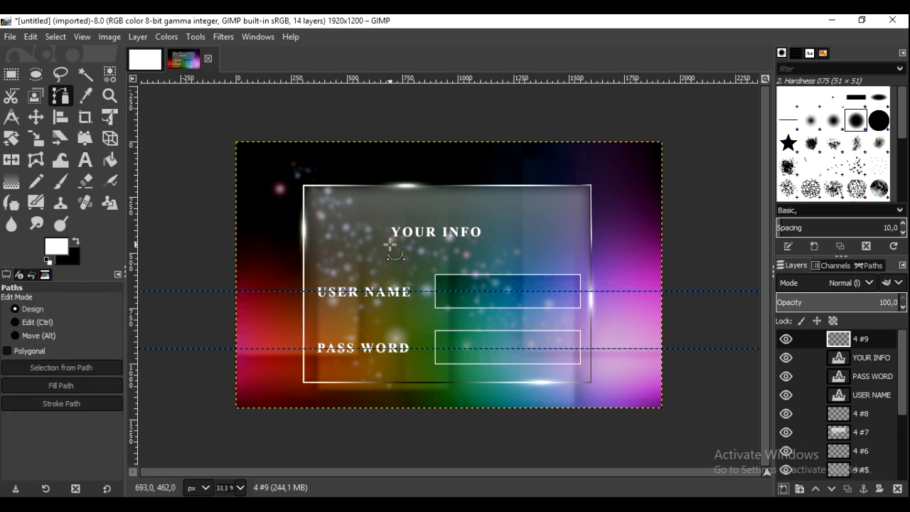
pyautogui.click(344, 230)
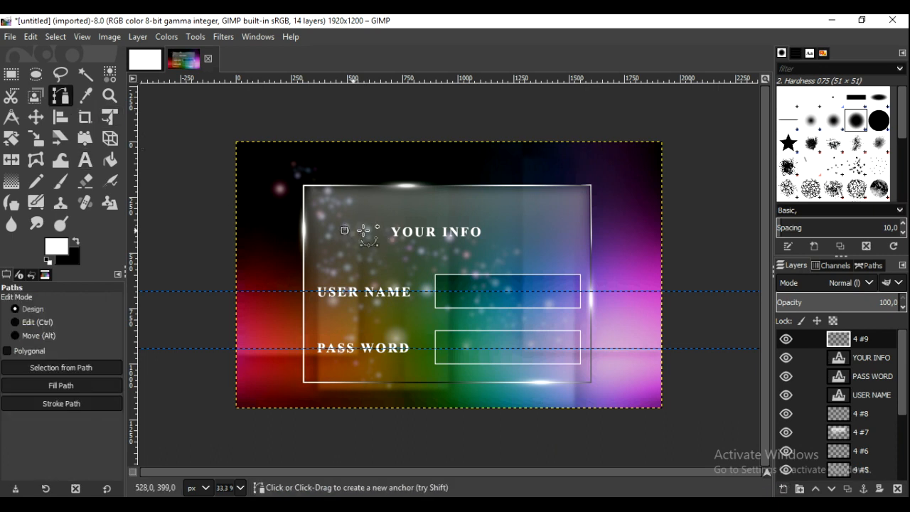
pyautogui.click(559, 230)
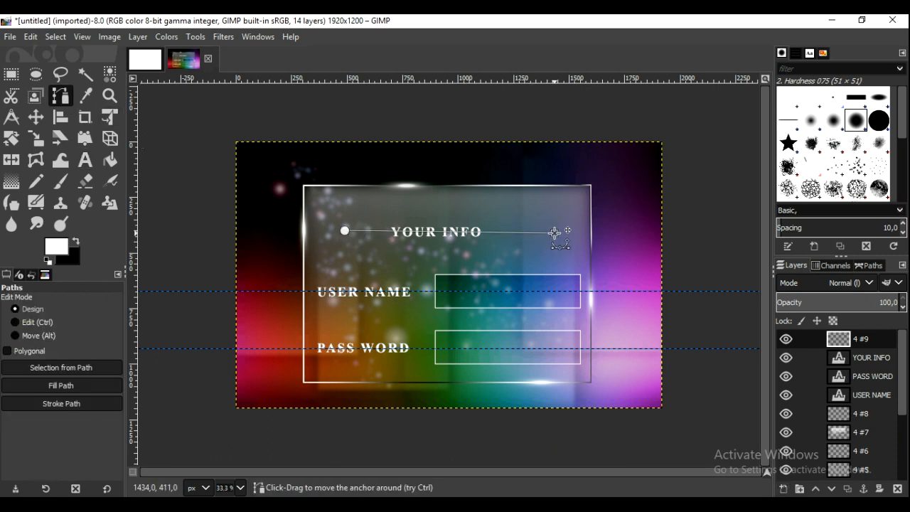
pyautogui.moveTo(560, 229); pyautogui.dragTo(561, 230)
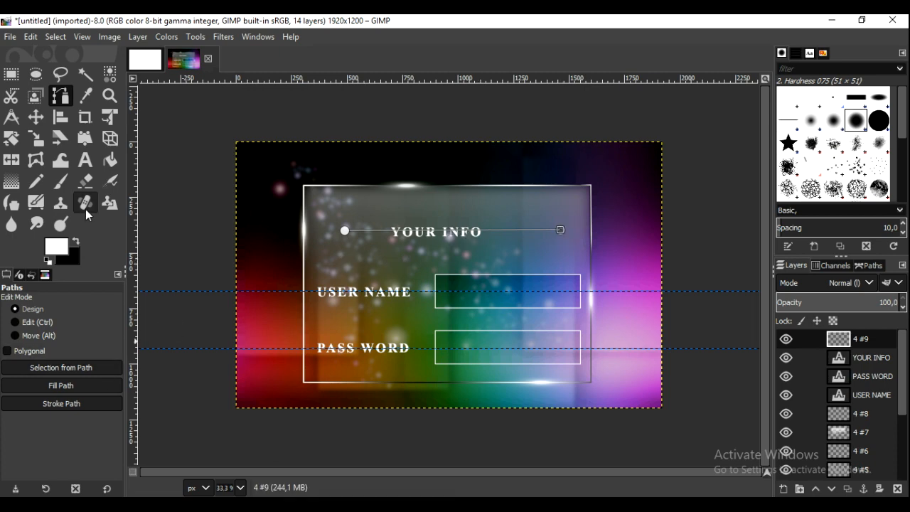
pyautogui.click(74, 403)
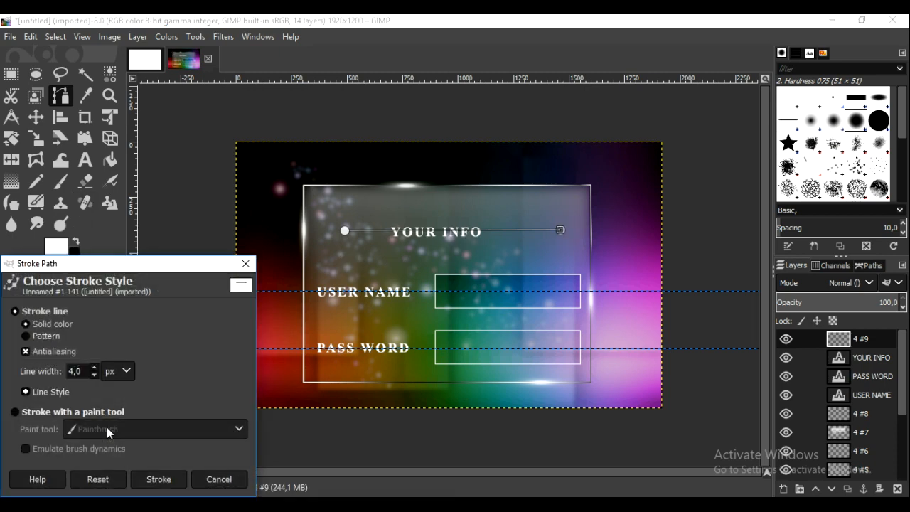
pyautogui.click(151, 484)
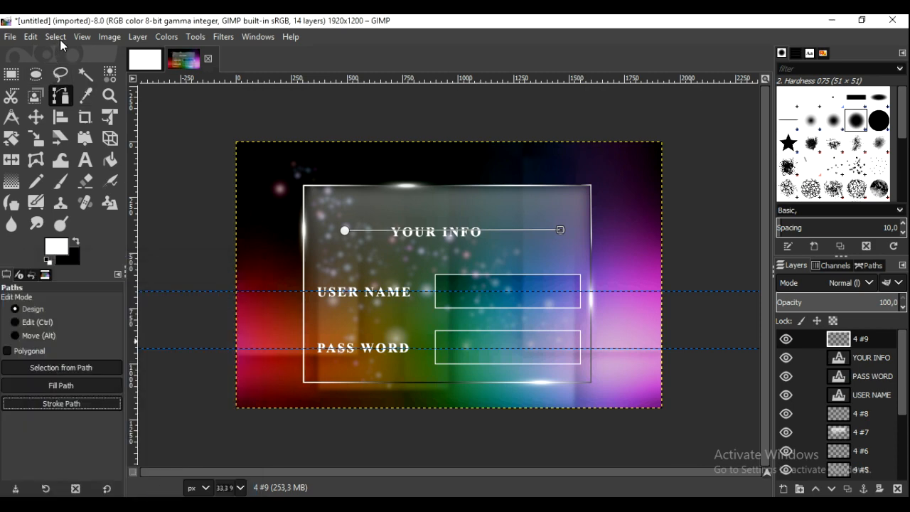
# - Move the YOUR INFO text layer so the heading is centered on the white line
pyautogui.click(35, 116)
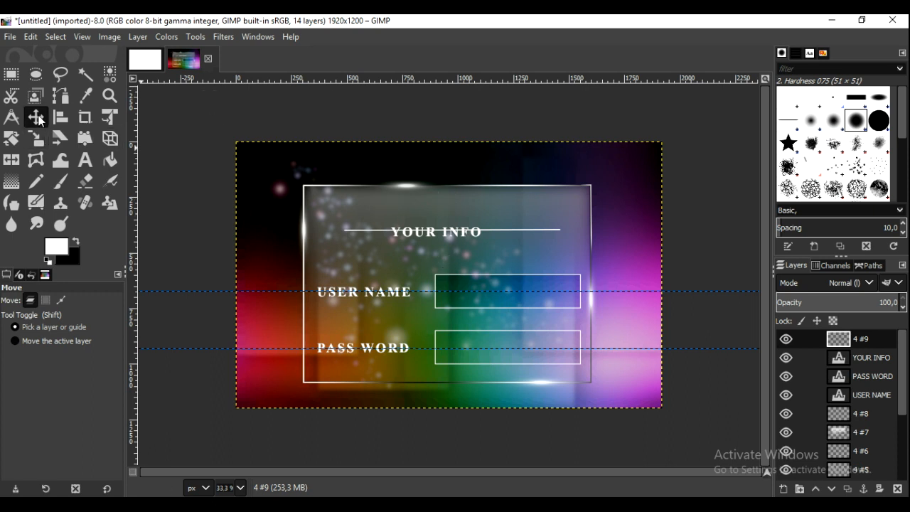
pyautogui.click(855, 357)
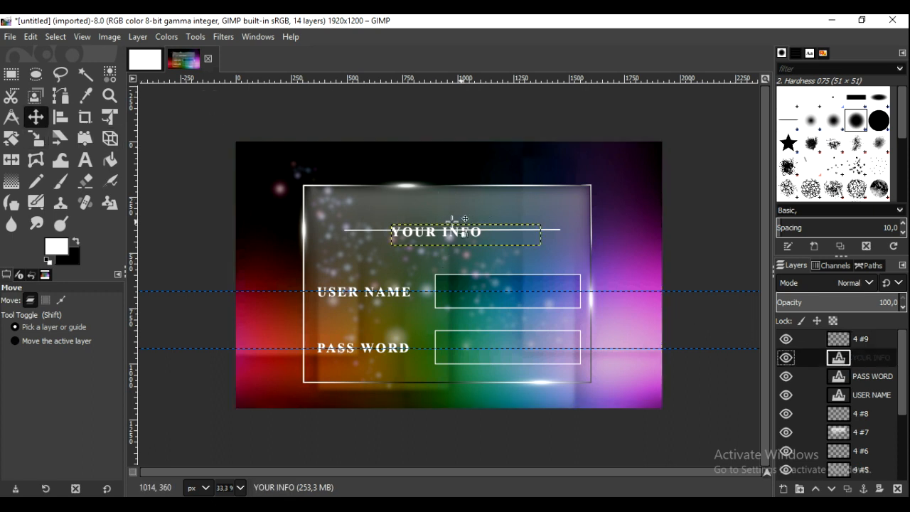
pyautogui.moveTo(457, 246); pyautogui.dragTo(468, 244)
# - On the line layer, cut out the part behind the heading using a rectangular selection feathered by 100, applying the cut twice, and deselect
pyautogui.click(835, 340)
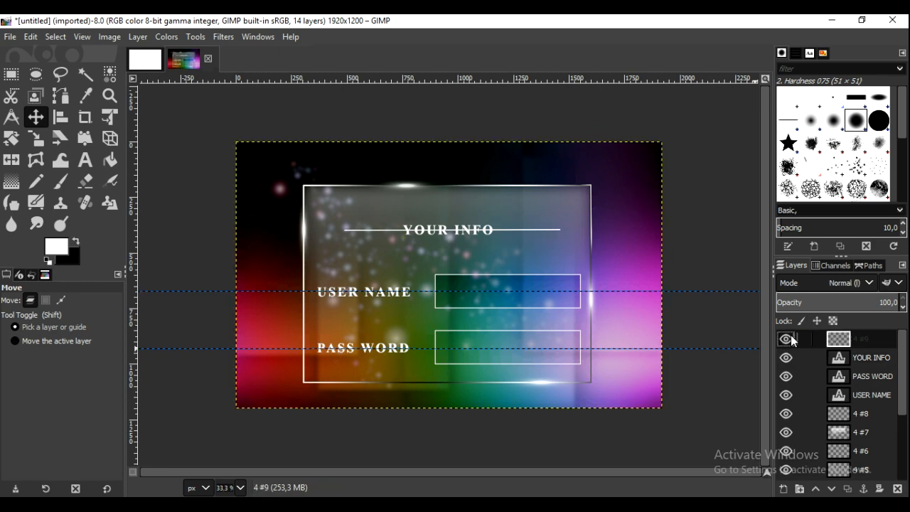
pyautogui.click(788, 338)
pyautogui.click(21, 77)
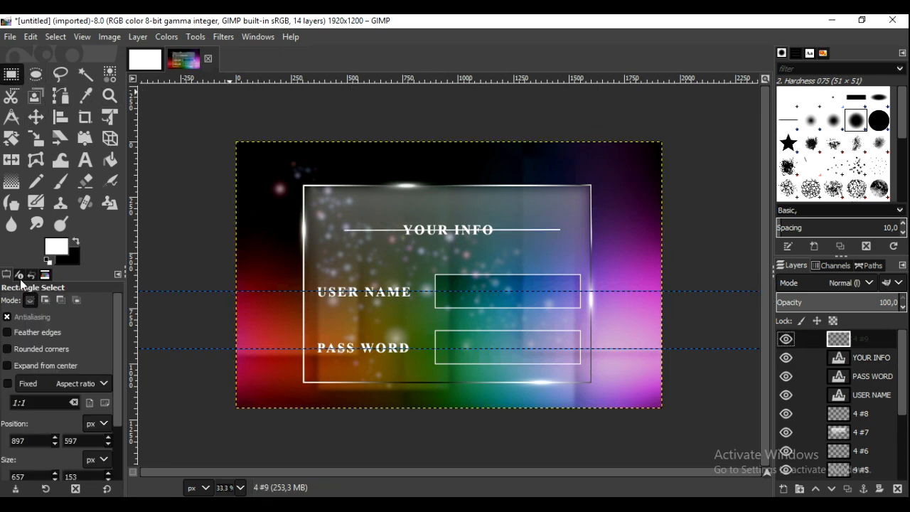
pyautogui.click(19, 331)
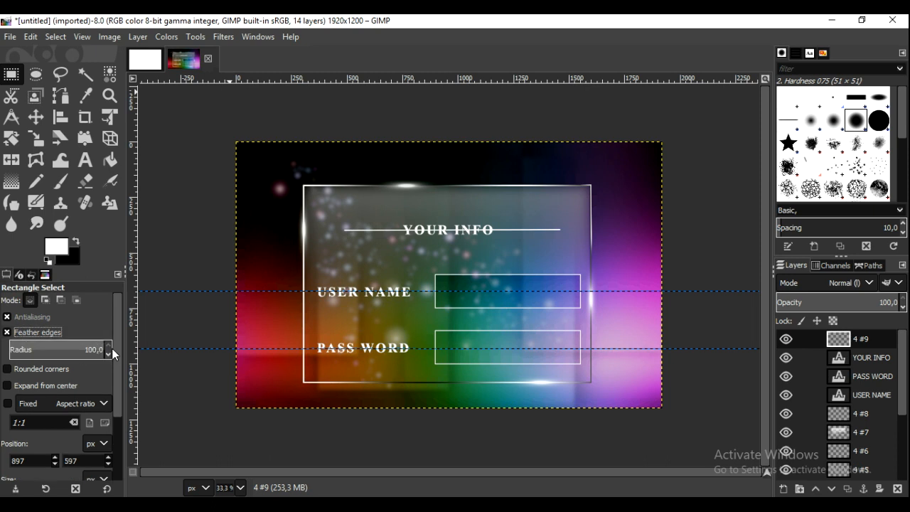
pyautogui.moveTo(399, 216); pyautogui.dragTo(495, 243)
pyautogui.click(30, 36)
pyautogui.click(33, 127)
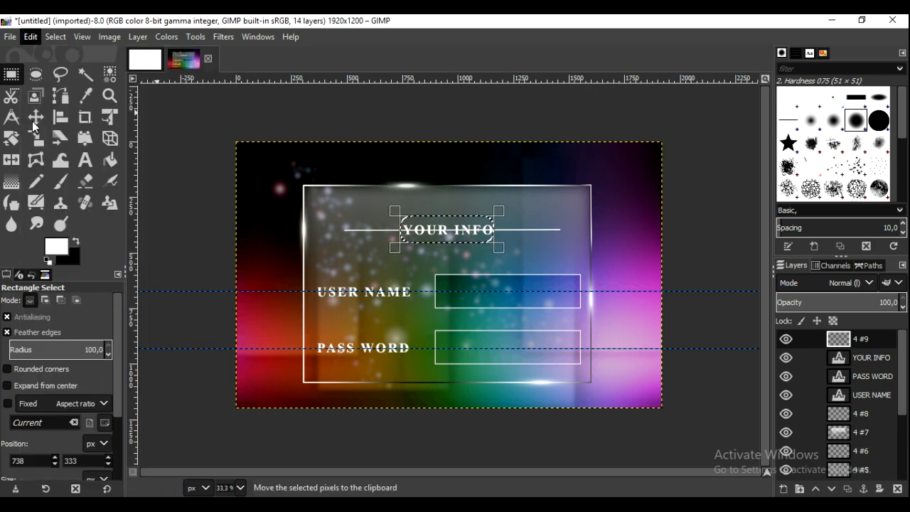
pyautogui.click(36, 39)
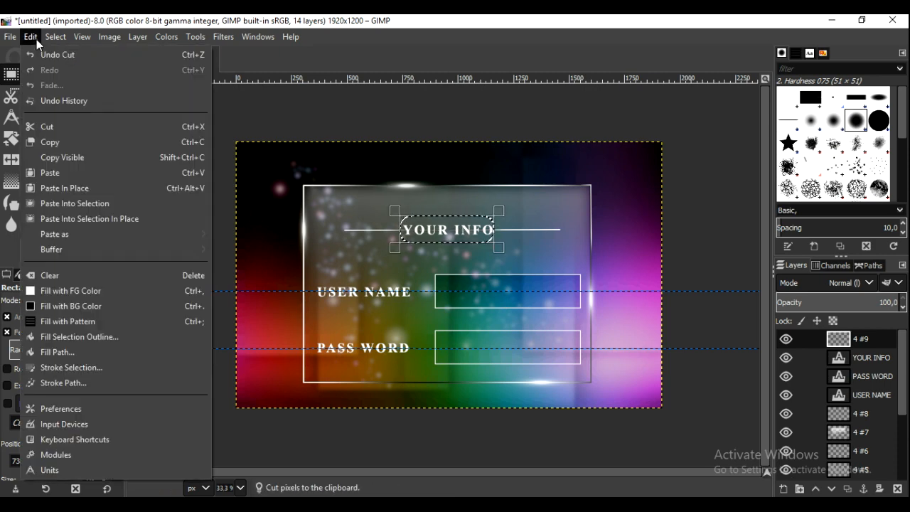
pyautogui.click(42, 128)
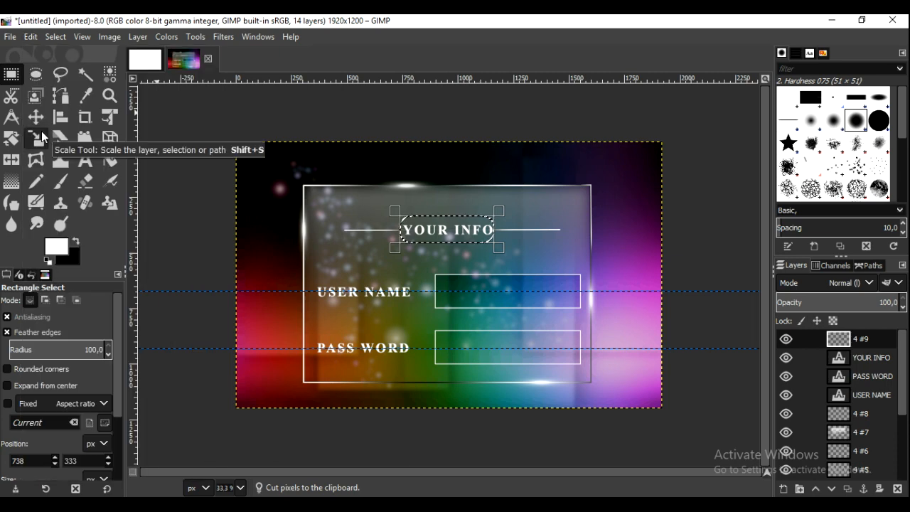
pyautogui.click(56, 37)
pyautogui.click(59, 72)
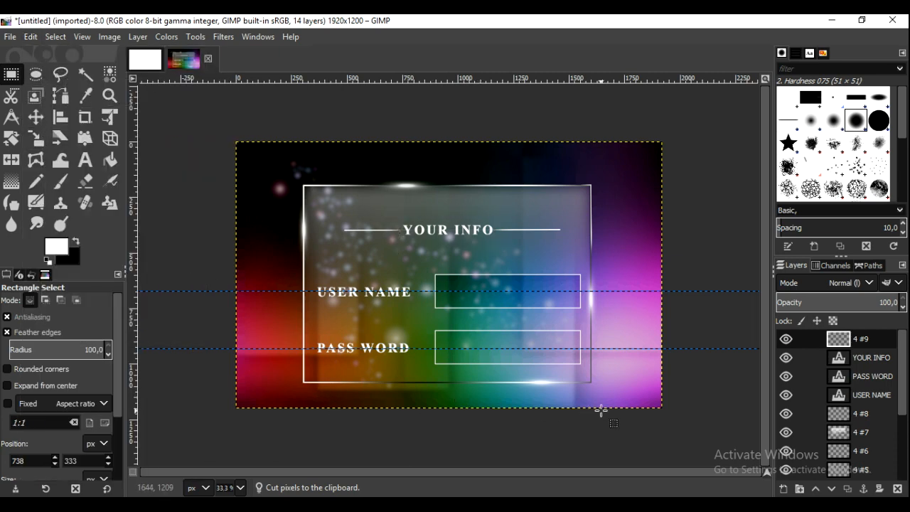
# - Duplicate glow layer 4 #3 from the frame's lower edge and place the copy on the line segment right of the heading
pyautogui.moveTo(904, 399); pyautogui.dragTo(905, 466)
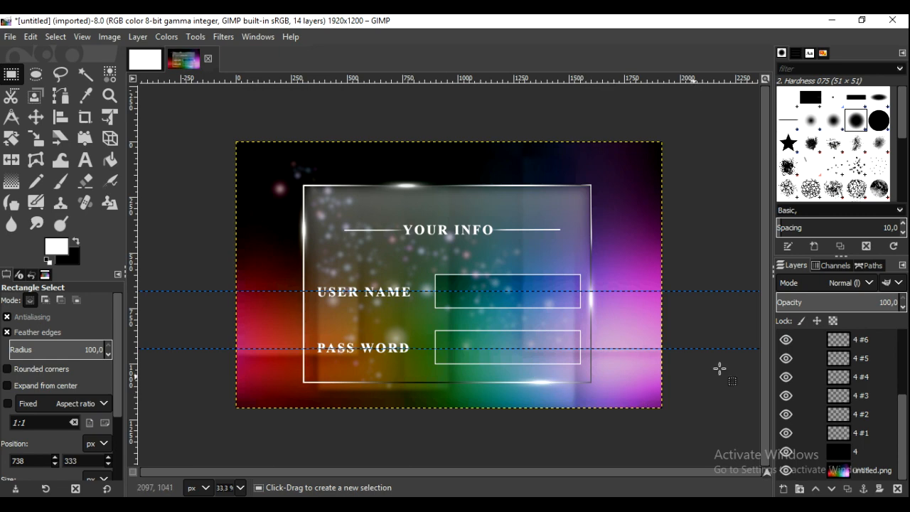
pyautogui.click(790, 395)
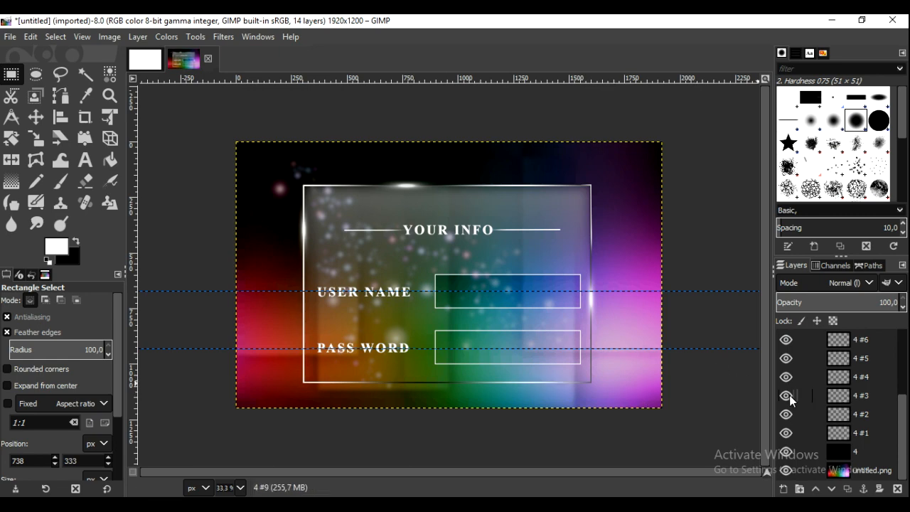
pyautogui.click(828, 396)
pyautogui.click(846, 489)
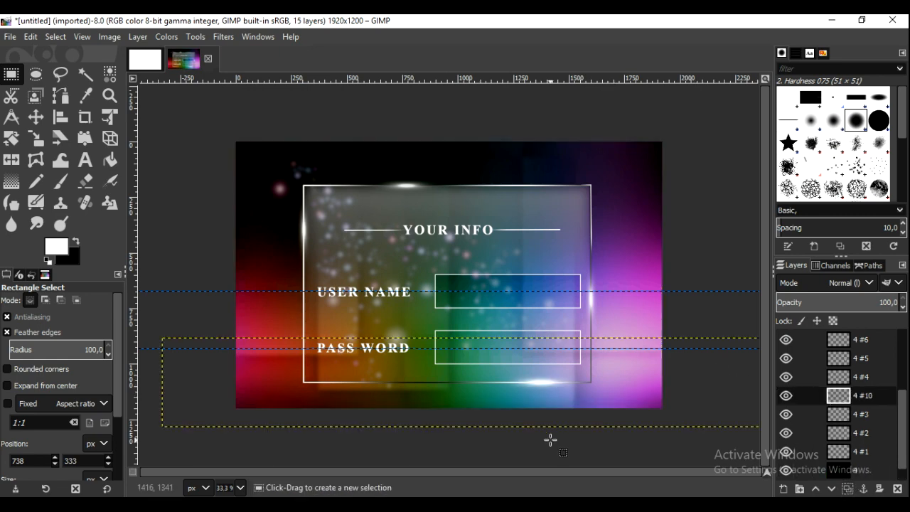
pyautogui.click(35, 117)
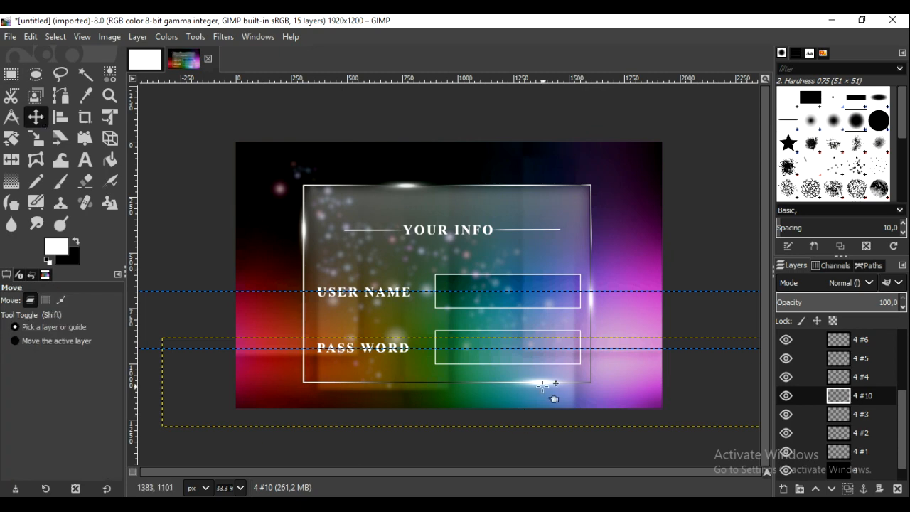
pyautogui.moveTo(543, 383); pyautogui.dragTo(542, 242)
# - Duplicate the glow beside the heading, try moving the copy onto the left line segment, and undo that move
pyautogui.click(848, 489)
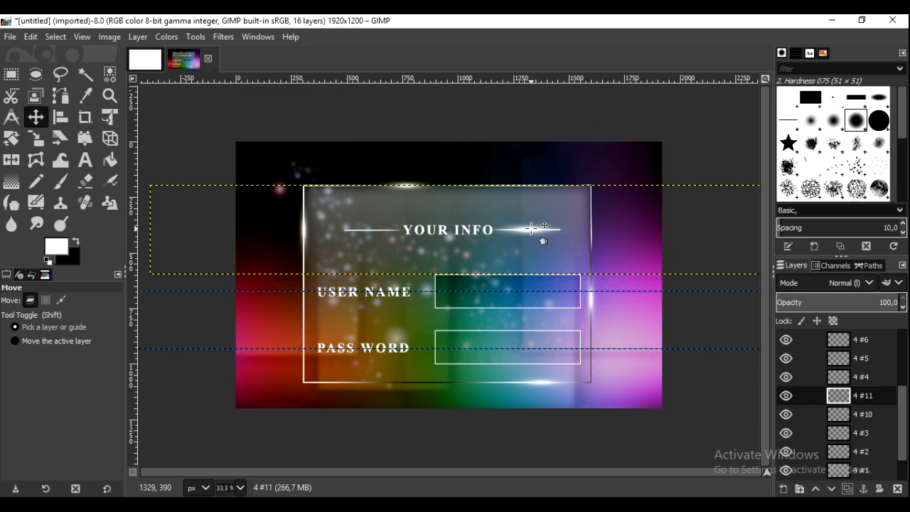
pyautogui.moveTo(531, 229); pyautogui.dragTo(378, 229)
pyautogui.click(30, 37)
pyautogui.click(71, 53)
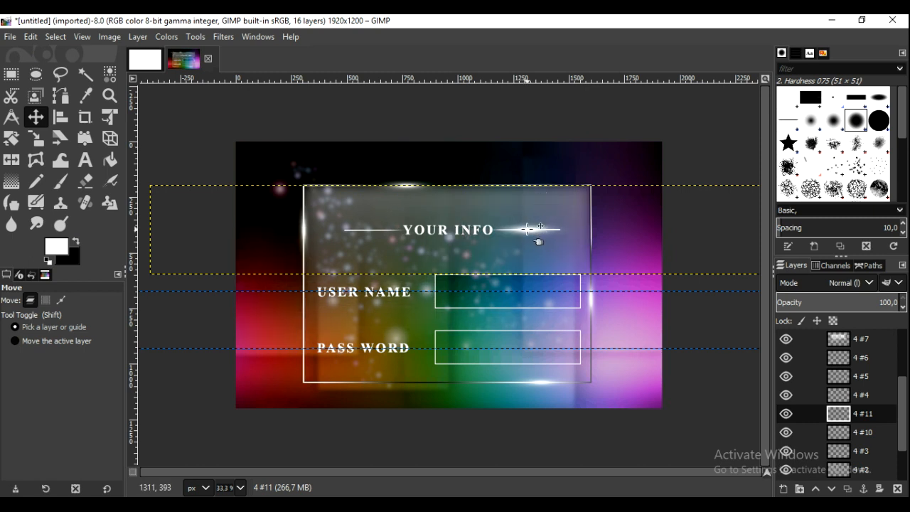
# - Identify the lower-edge glow layer 4 #3 by its visibility, duplicate it, and place the copy on the line segment left of the heading
pyautogui.click(787, 414)
pyautogui.click(787, 433)
pyautogui.click(786, 432)
pyautogui.click(784, 452)
pyautogui.click(785, 450)
pyautogui.click(840, 452)
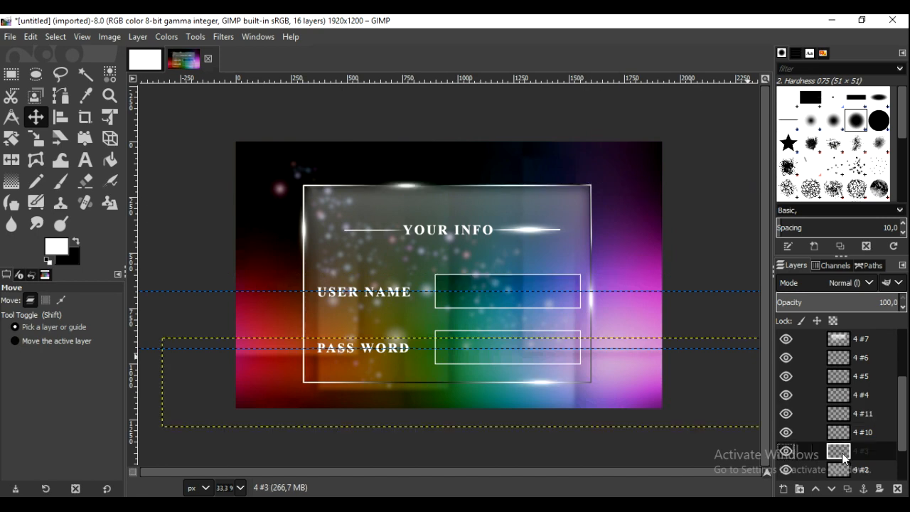
pyautogui.click(848, 490)
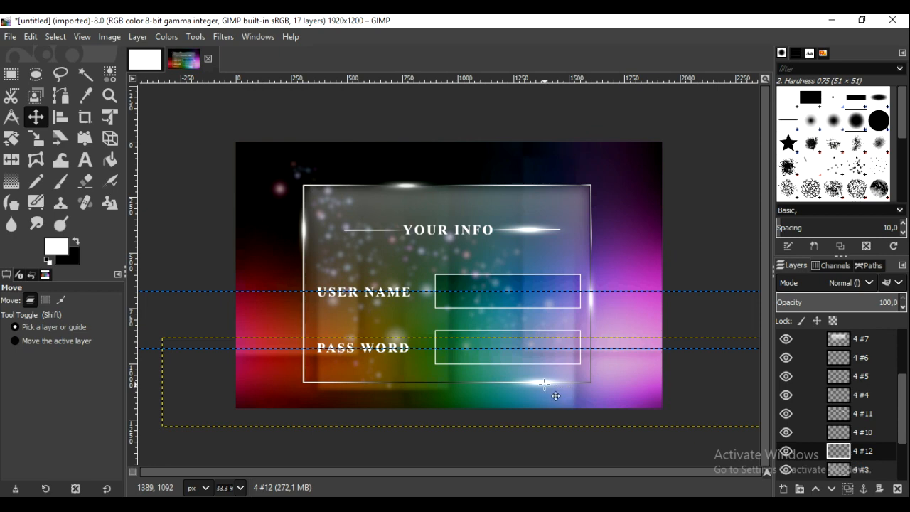
pyautogui.moveTo(545, 385); pyautogui.dragTo(374, 230)
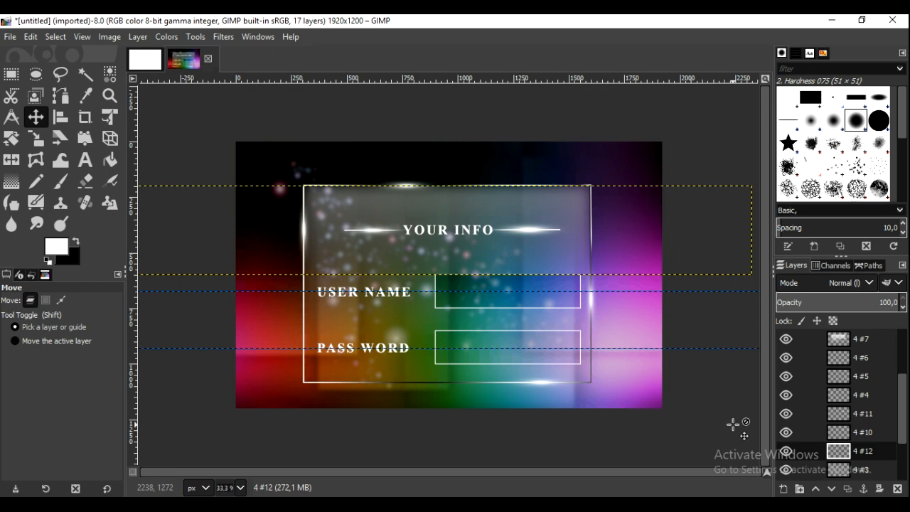
# - Darken the background by raising the opacity of the black layer 4 to 69.2
pyautogui.moveTo(905, 407); pyautogui.dragTo(903, 463)
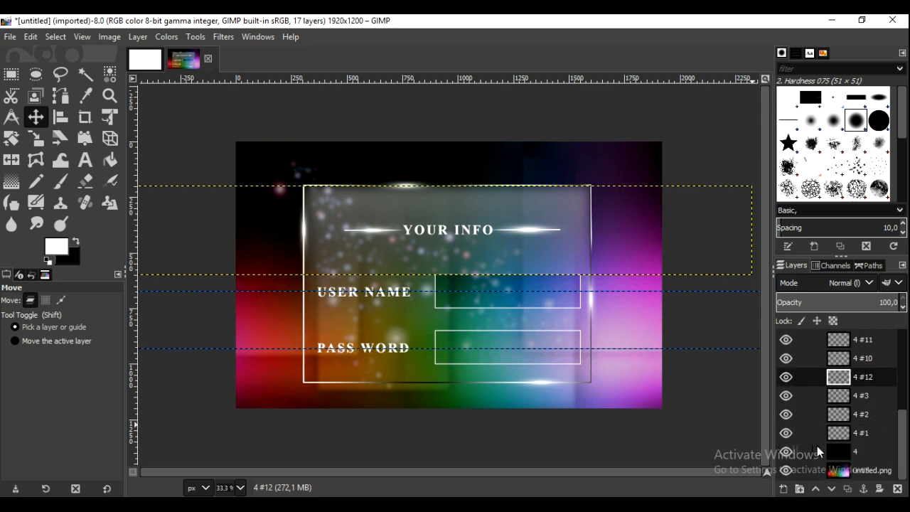
pyautogui.click(839, 455)
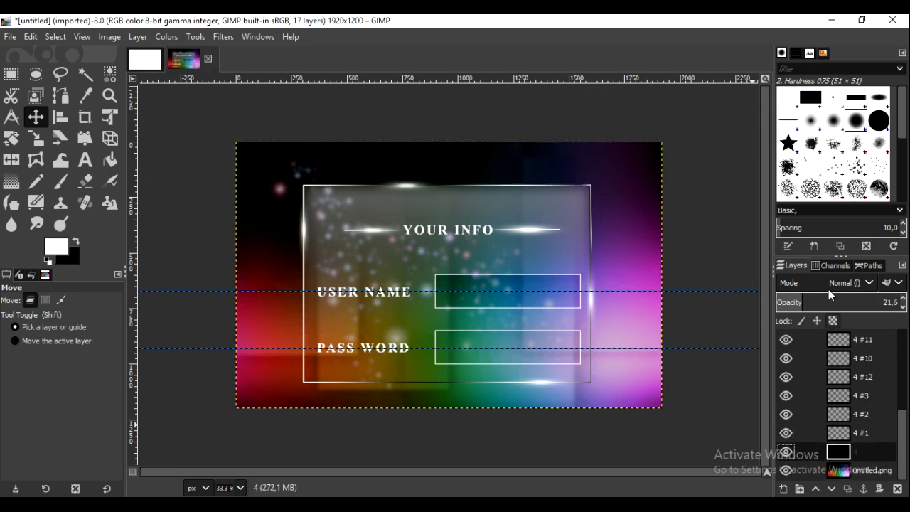
pyautogui.moveTo(827, 302); pyautogui.dragTo(855, 301)
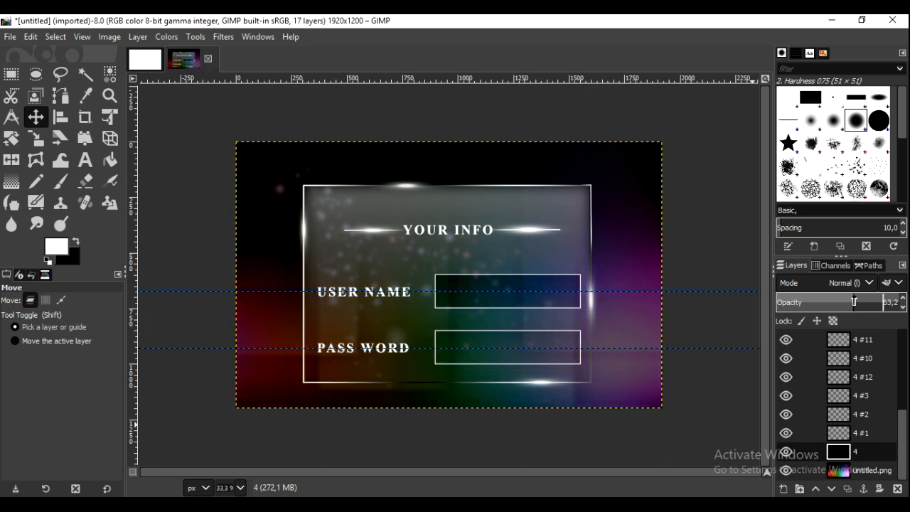
pyautogui.moveTo(855, 302); pyautogui.dragTo(862, 301)
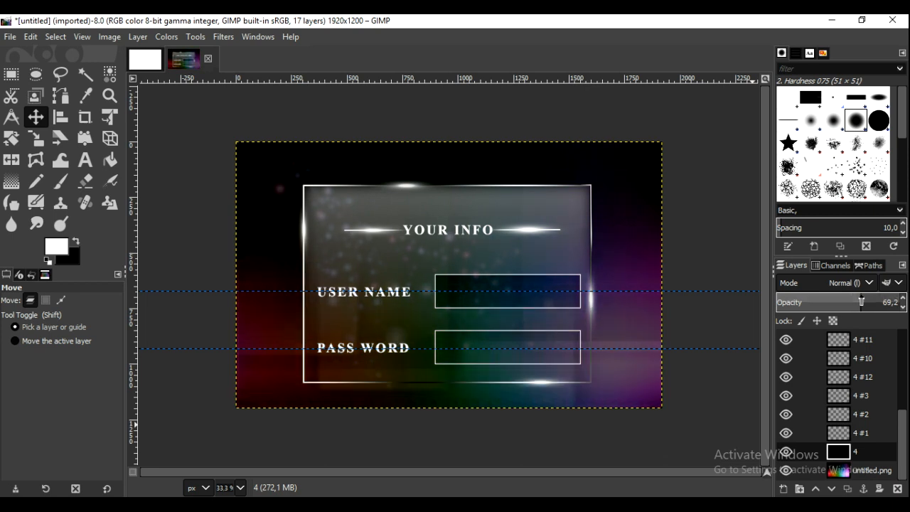
# - Remove both horizontal guides from the image and inspect the composition at 50 % magnification
pyautogui.moveTo(185, 291); pyautogui.dragTo(177, 441)
pyautogui.moveTo(187, 347); pyautogui.dragTo(177, 441)
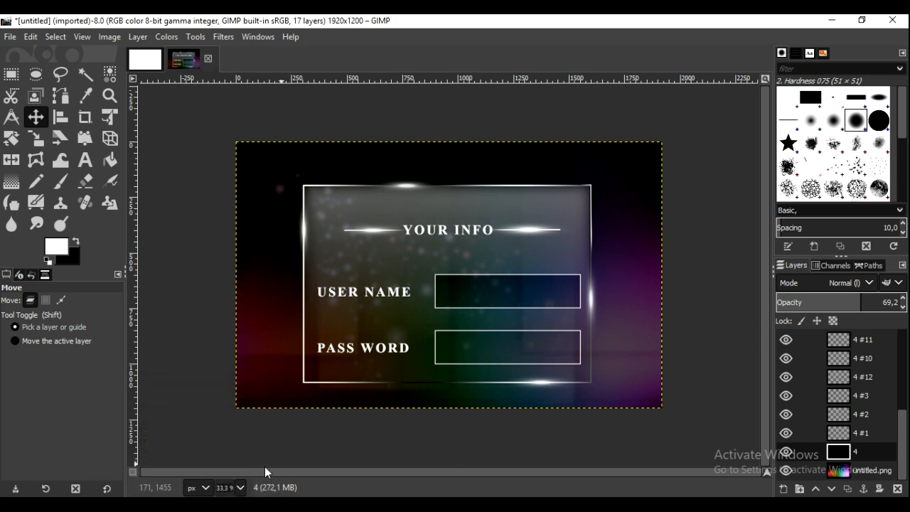
pyautogui.click(240, 487)
pyautogui.click(239, 413)
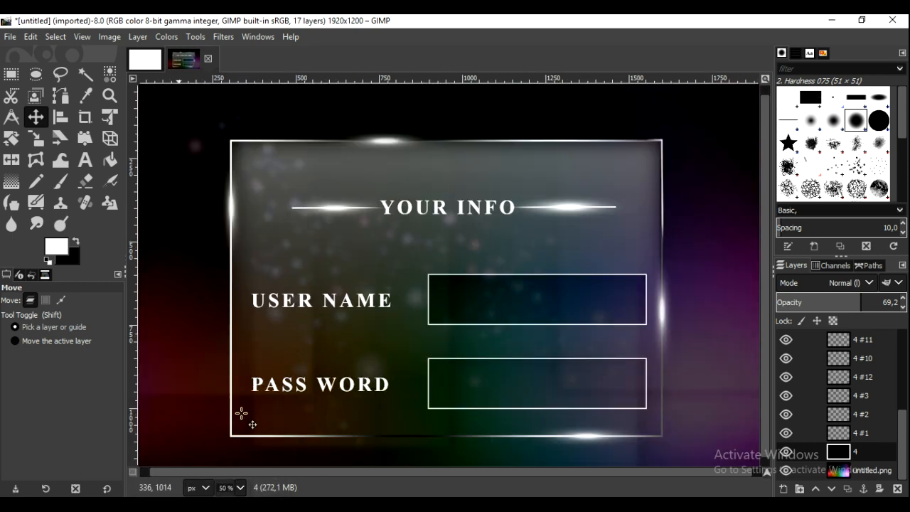
pyautogui.click(241, 487)
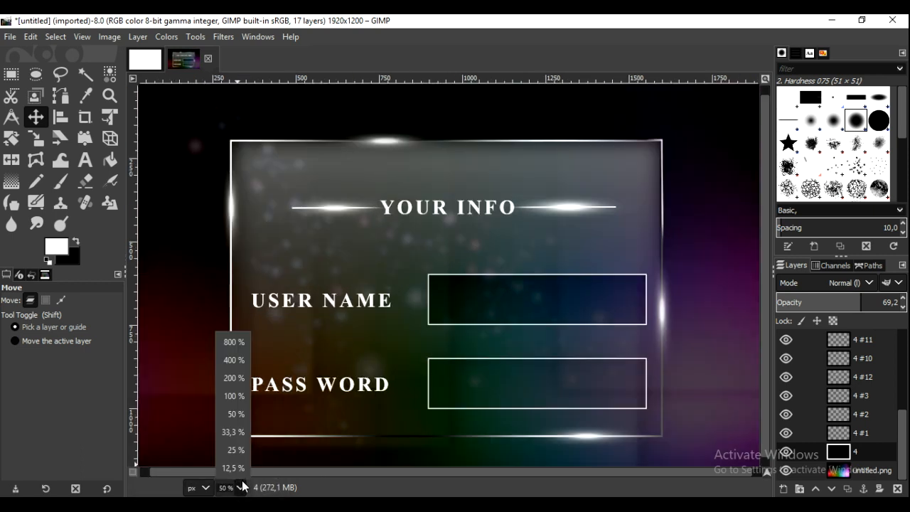
pyautogui.click(241, 432)
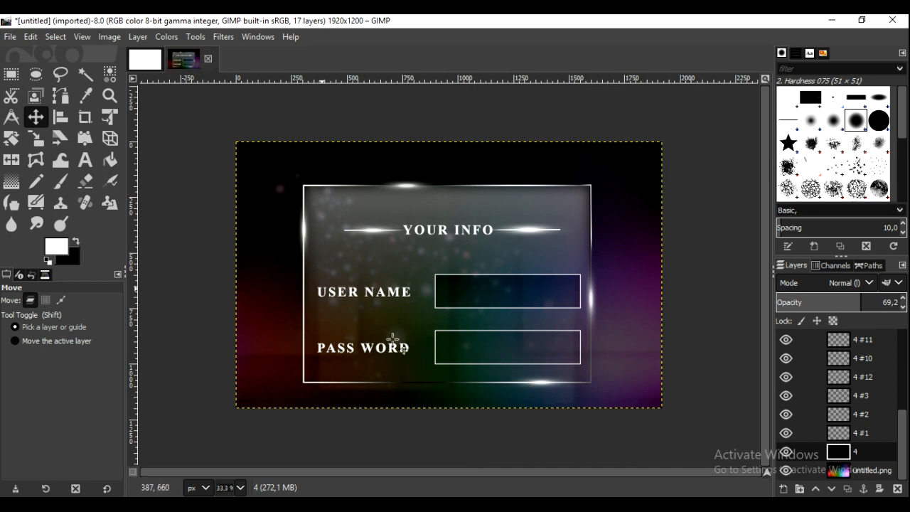
# - Export the image to the Desktop as INFO.png with the default PNG options
pyautogui.click(9, 37)
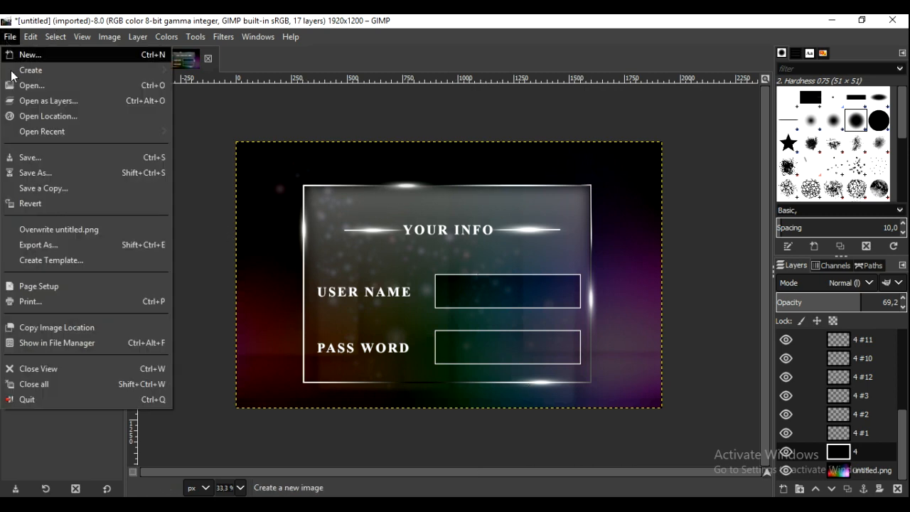
pyautogui.click(69, 248)
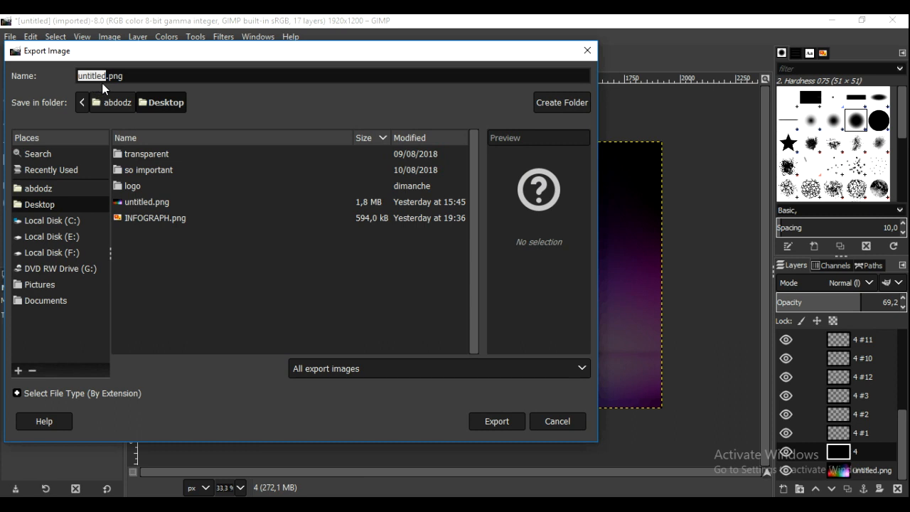
pyautogui.write('INFO')
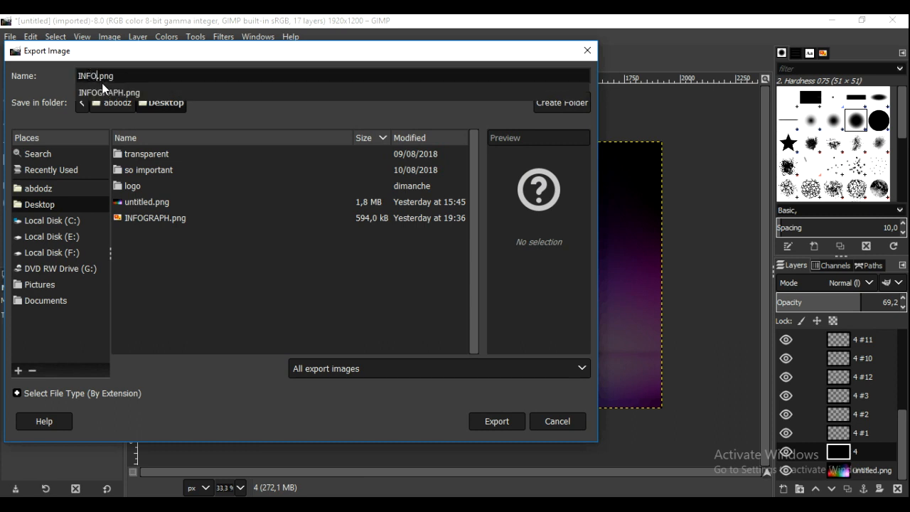
pyautogui.click(73, 202)
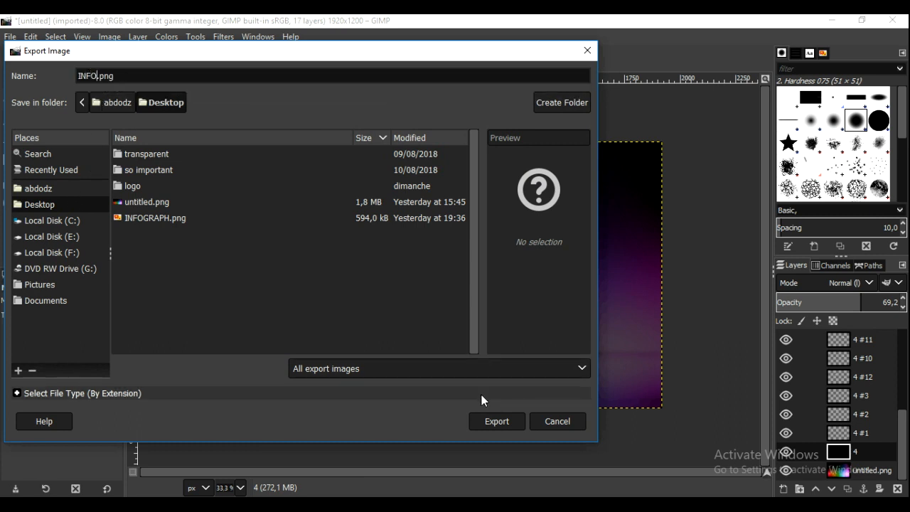
pyautogui.click(488, 424)
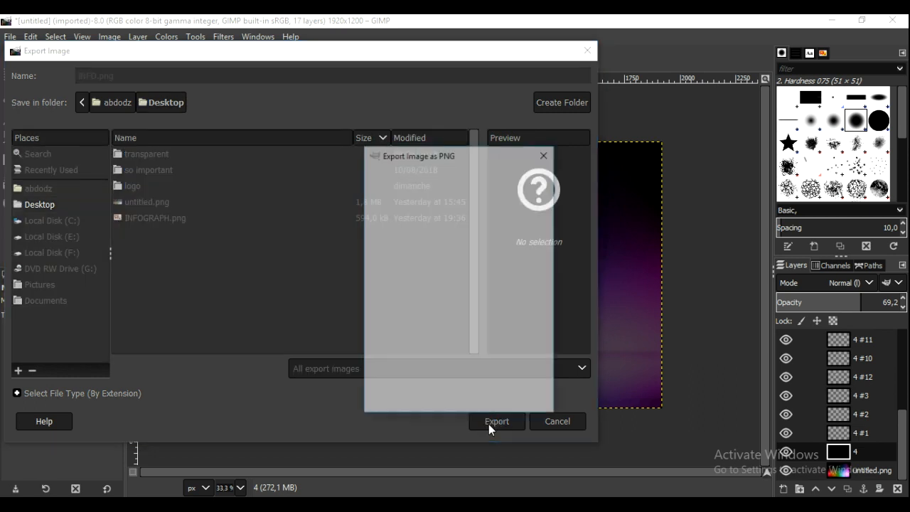
pyautogui.click(473, 398)
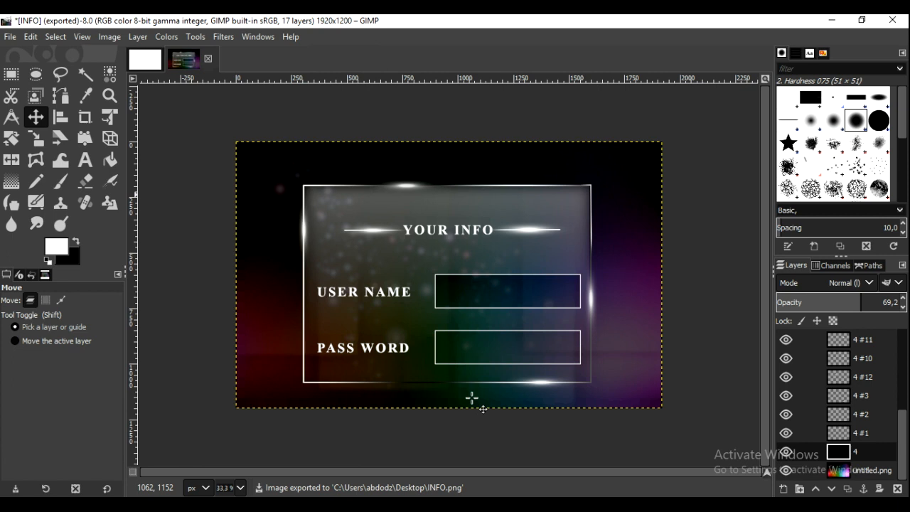